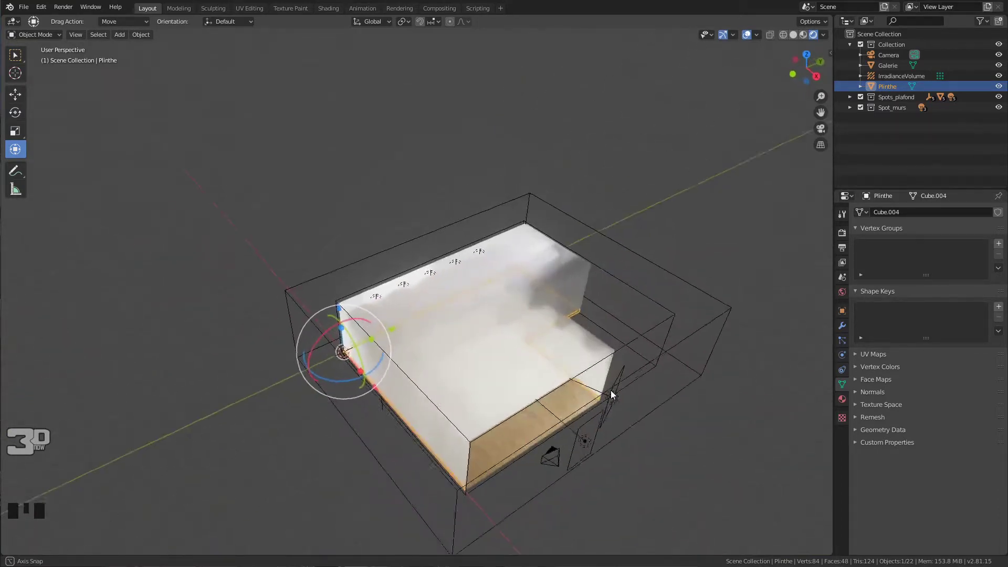
Switch to the browser, open the 3dnow.fr website in a new tab and go to the painter's Galerie page
{"action": "scroll", "coordinate": [572, 369], "scroll_direction": "up", "scroll_amount": 4}
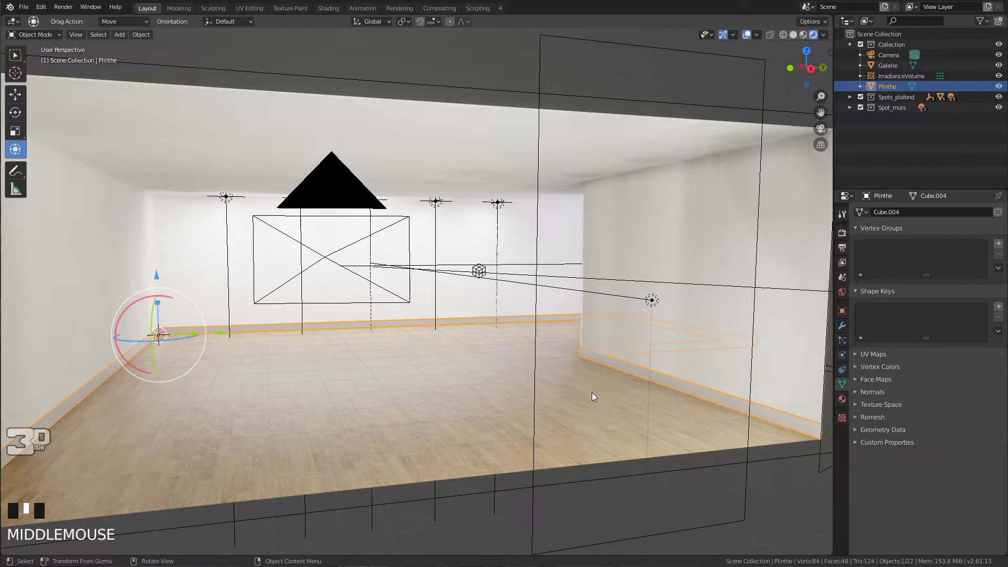
{"action": "left_click", "coordinate": [677, 496]}
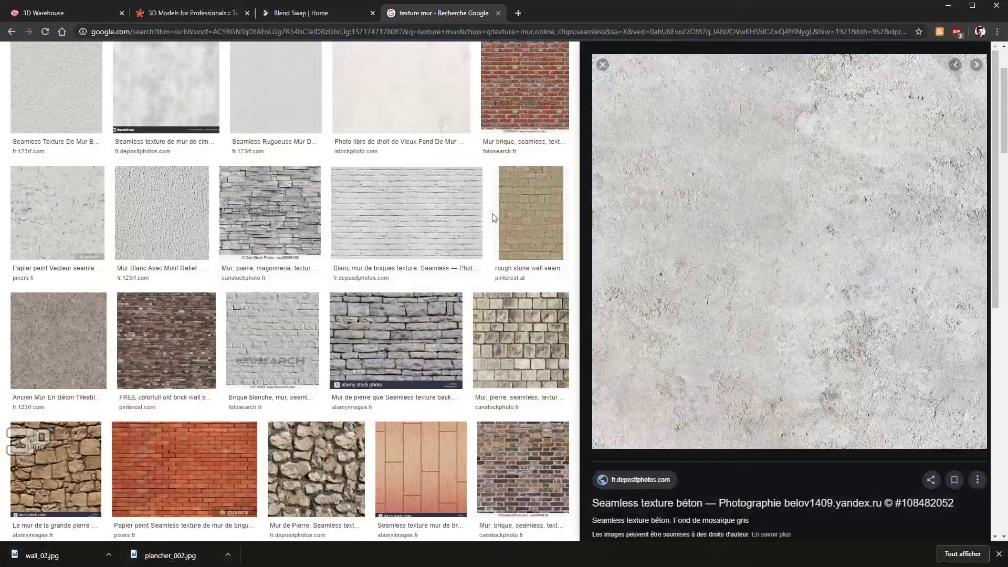
{"action": "left_click", "coordinate": [518, 13]}
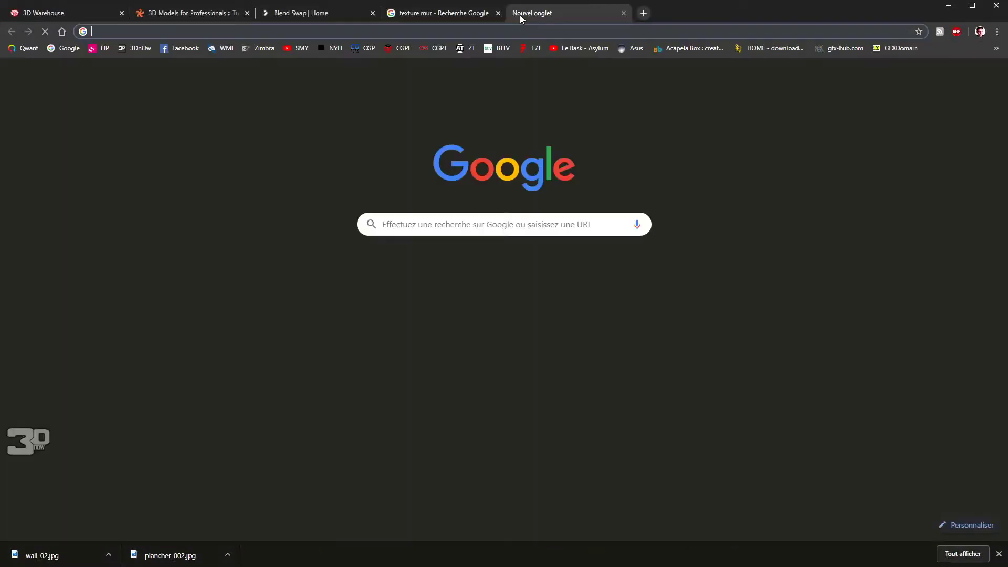
{"action": "left_click", "coordinate": [142, 50]}
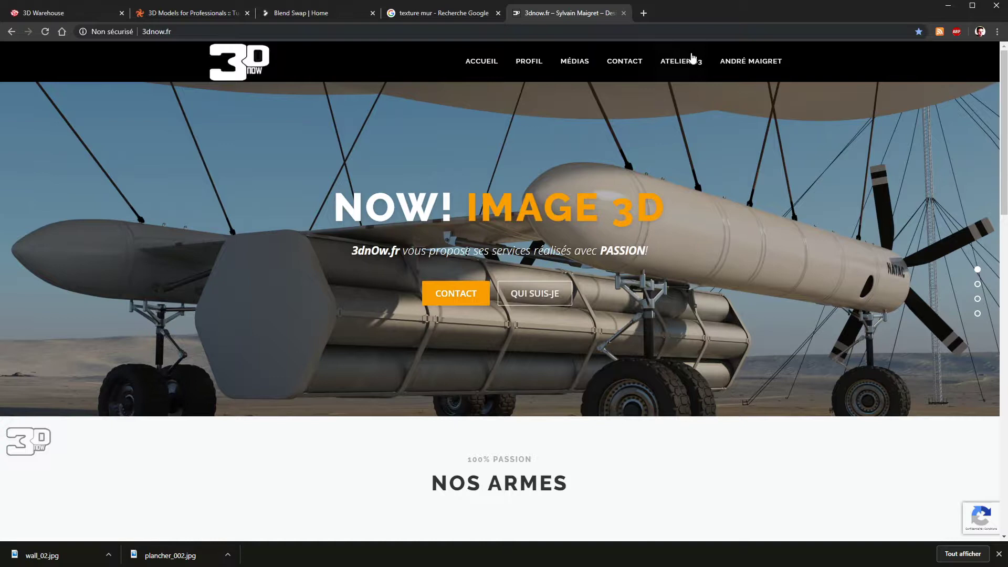
{"action": "left_click", "coordinate": [751, 61]}
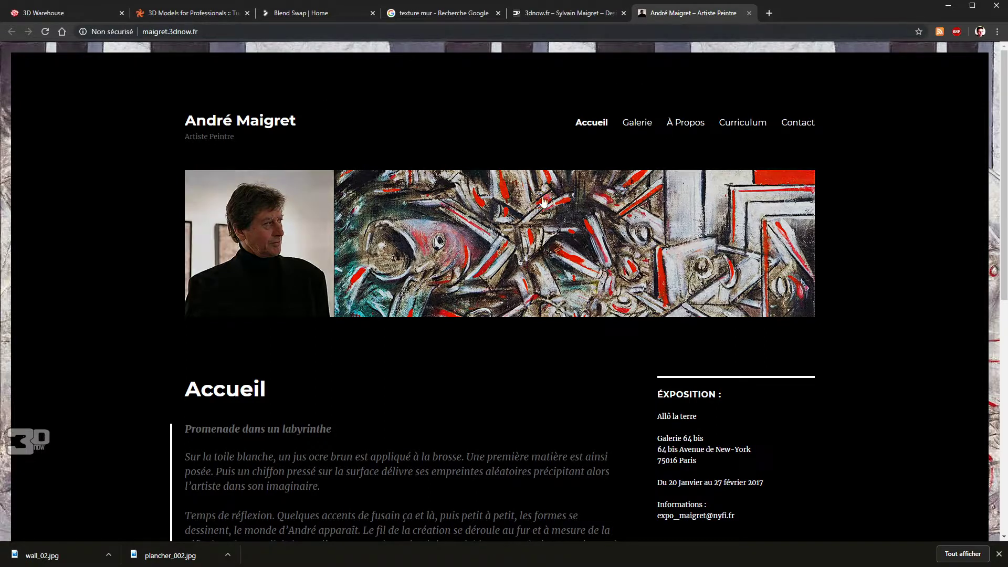
{"action": "left_click", "coordinate": [637, 124]}
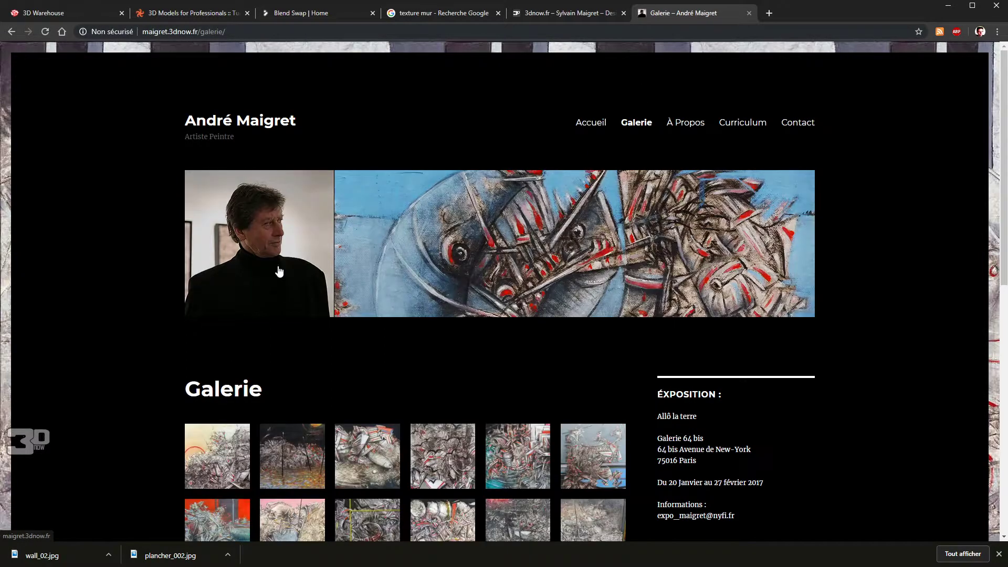
Enlarge the dark painting in the gallery's third row and advance to the following painting
{"action": "scroll", "coordinate": [156, 294], "scroll_direction": "down", "scroll_amount": 5}
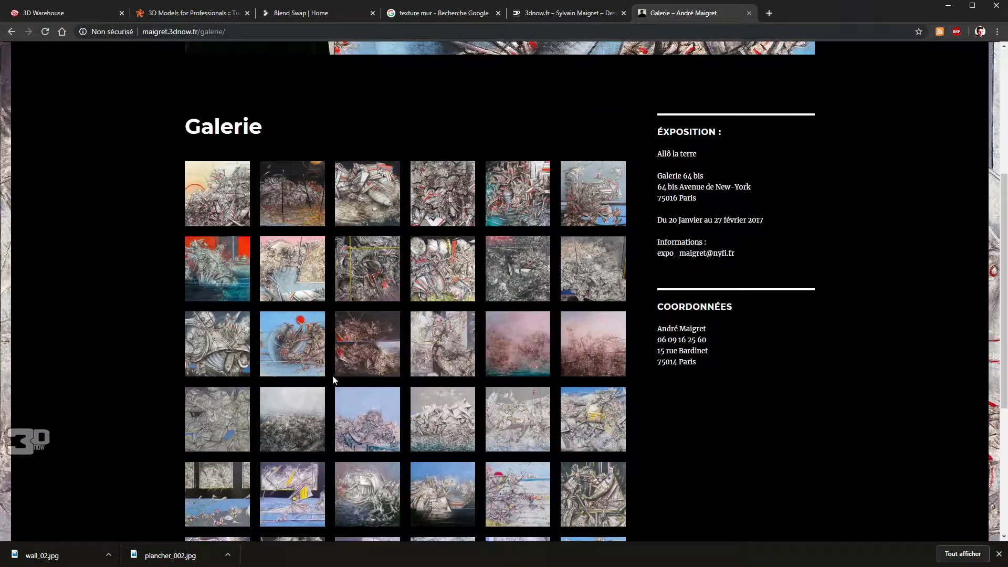
{"action": "left_click", "coordinate": [351, 349]}
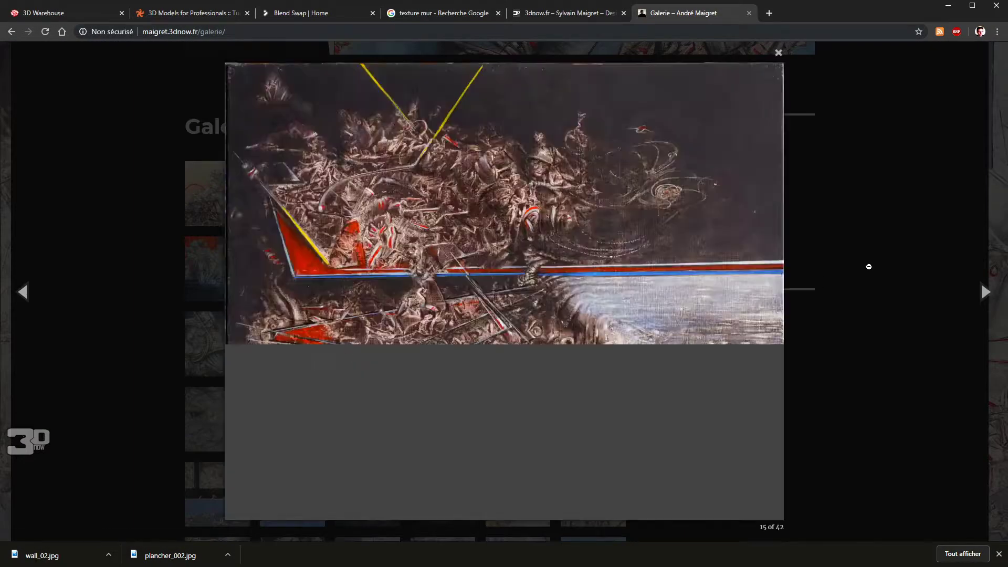
{"action": "left_click", "coordinate": [985, 294]}
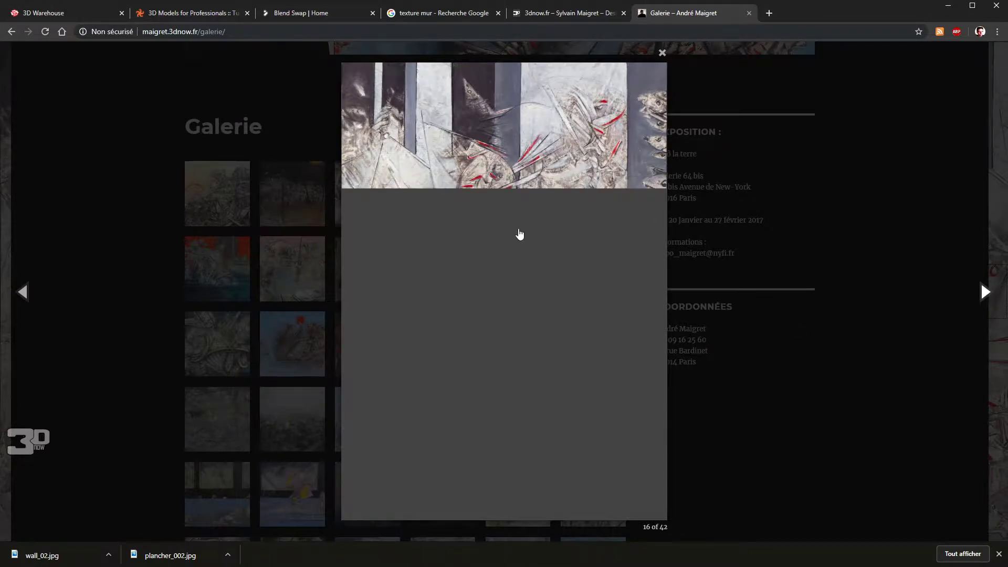
{"action": "right_click", "coordinate": [496, 153]}
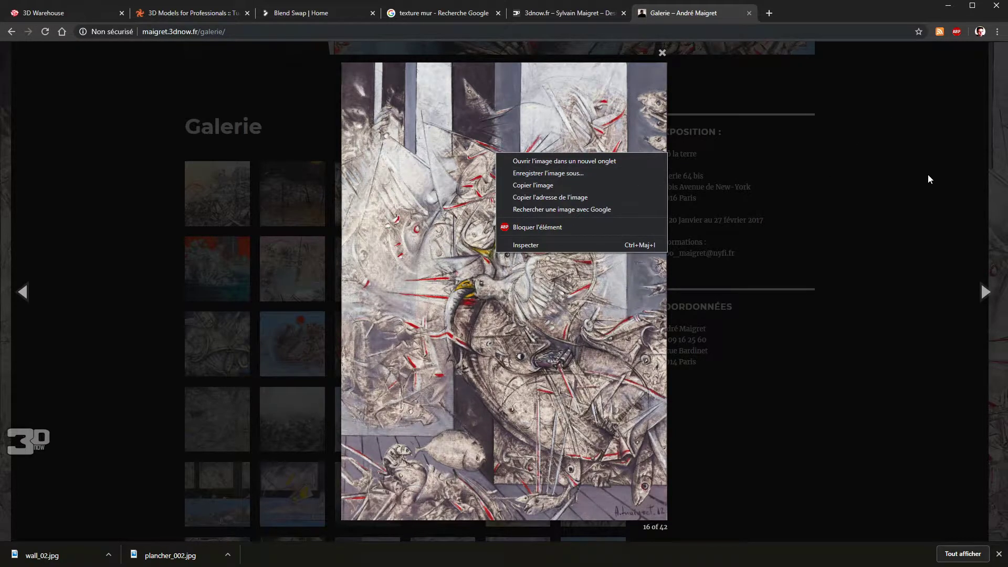
{"action": "left_click", "coordinate": [574, 174]}
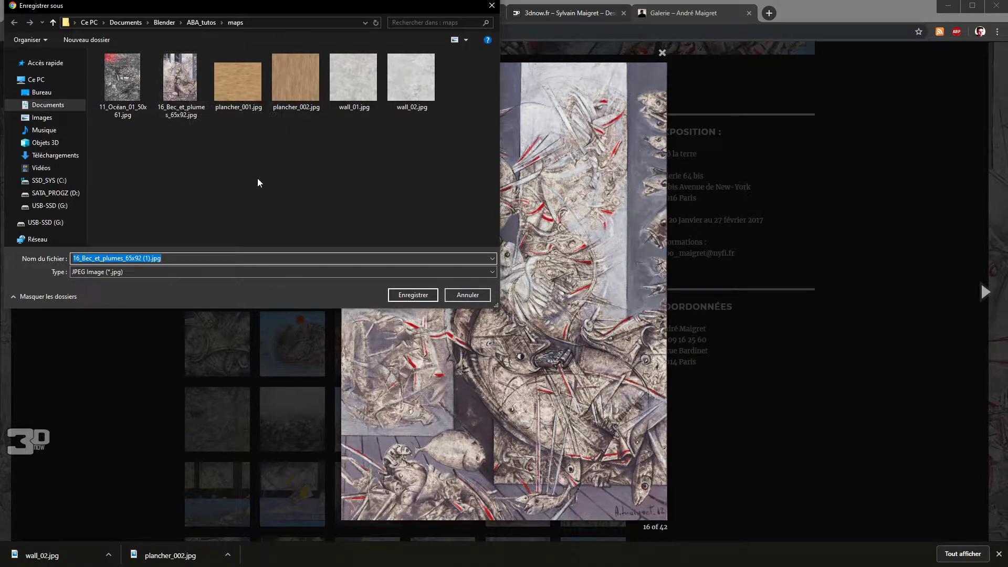
{"action": "left_click", "coordinate": [468, 296]}
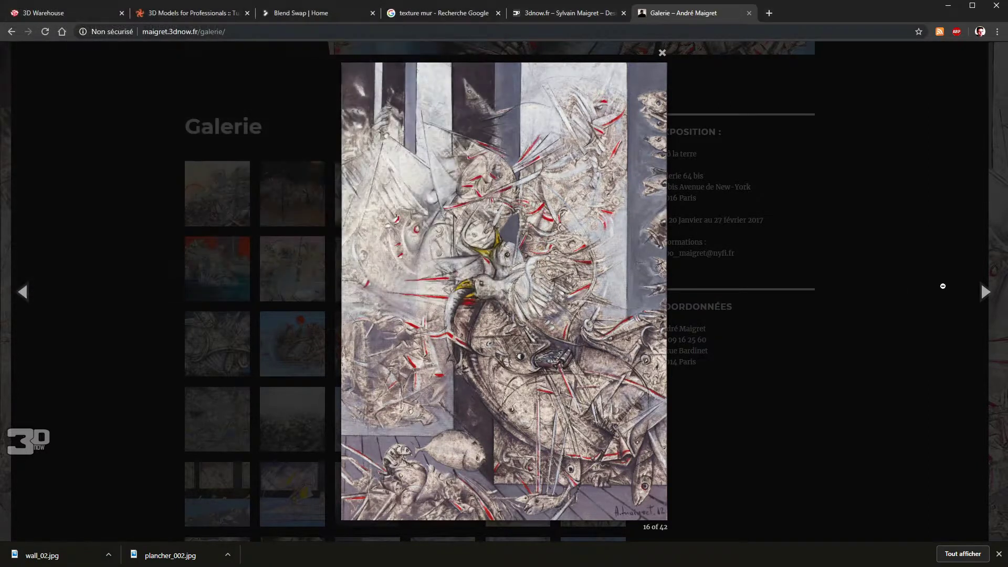
Advance two paintings in the gallery and save the image as 18_La_frontière_65x92.jpg in the maps folder
{"action": "left_click", "coordinate": [986, 293]}
{"action": "left_click", "coordinate": [985, 293]}
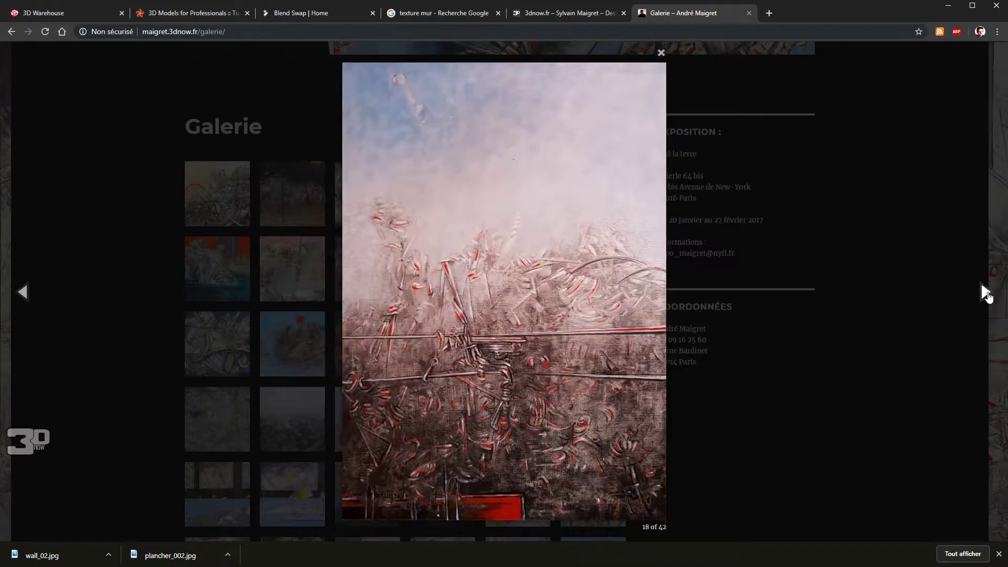
{"action": "right_click", "coordinate": [447, 254]}
{"action": "left_click", "coordinate": [500, 270]}
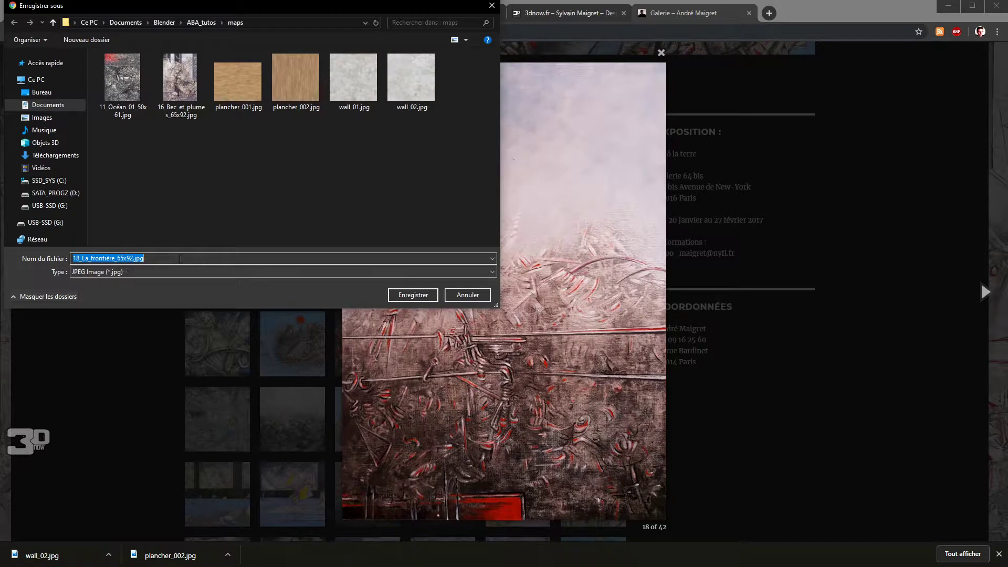
{"action": "left_click", "coordinate": [412, 295]}
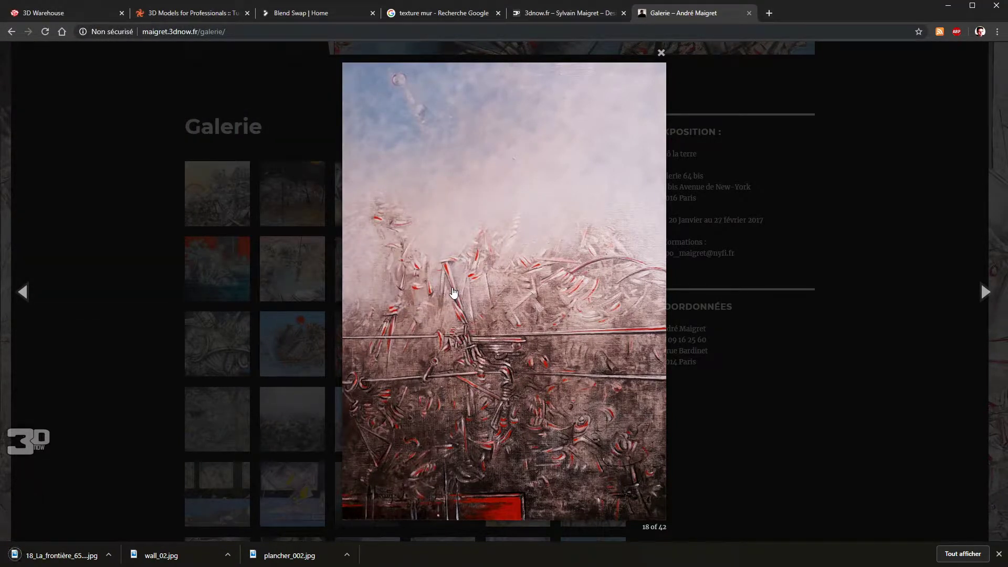
Switch back to Blender and add a cube mesh with a size of 2 m at the 3D cursor
{"action": "left_click", "coordinate": [949, 6]}
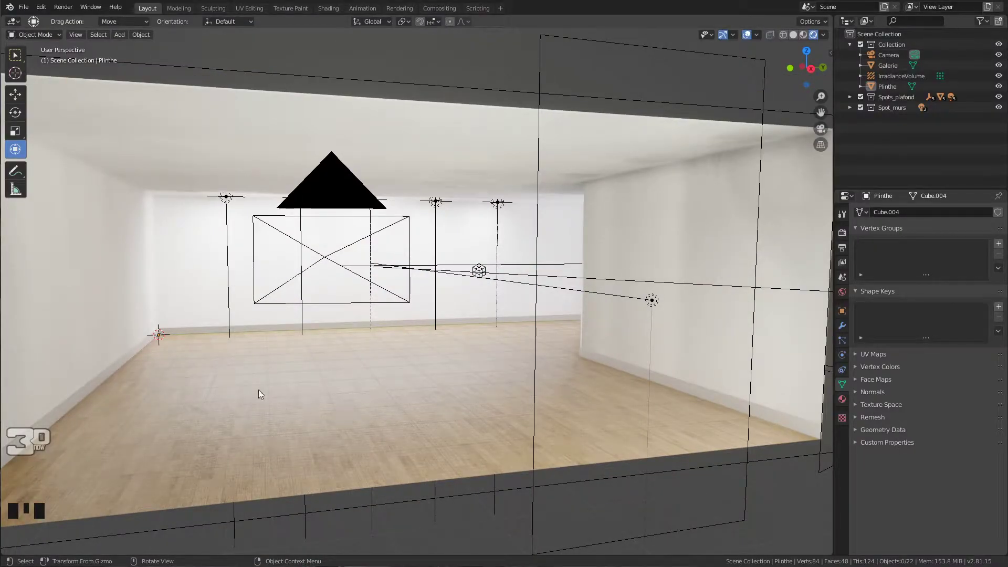
{"action": "key", "text": "shift"}
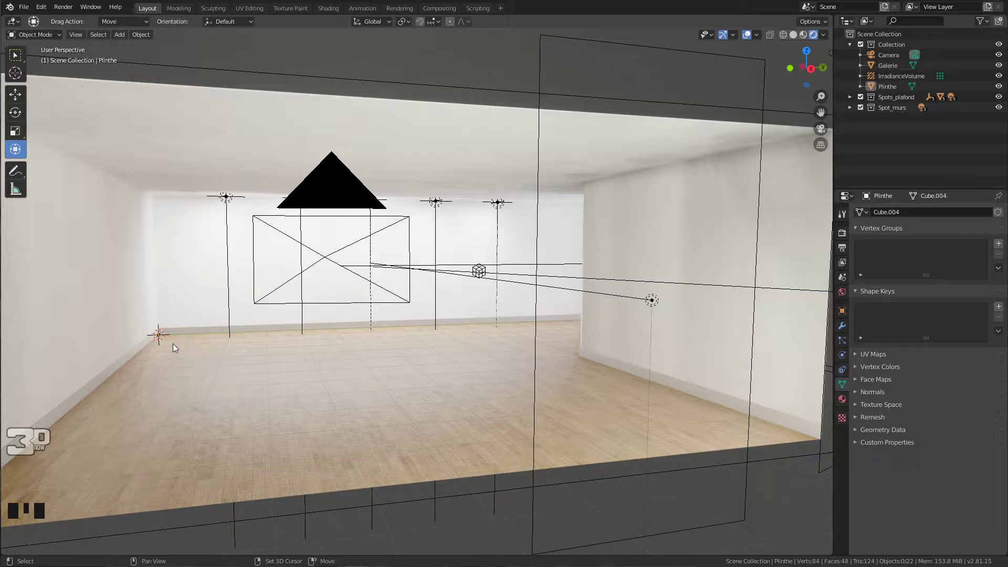
{"action": "key", "text": "shift+a"}
{"action": "mouse_move", "coordinate": [173, 343]}
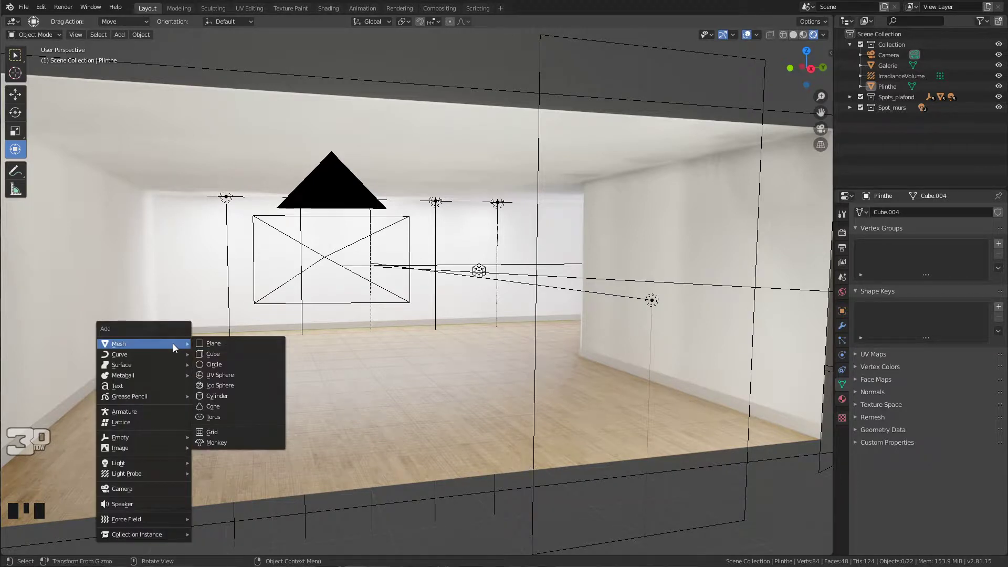
{"action": "left_click", "coordinate": [234, 354]}
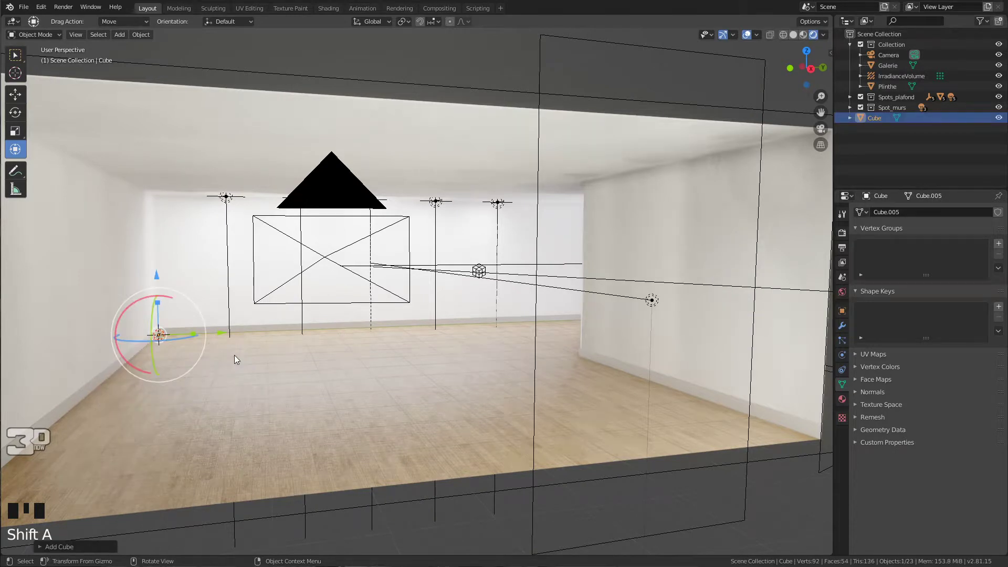
{"action": "left_click", "coordinate": [67, 542]}
{"action": "left_click", "coordinate": [159, 455]}
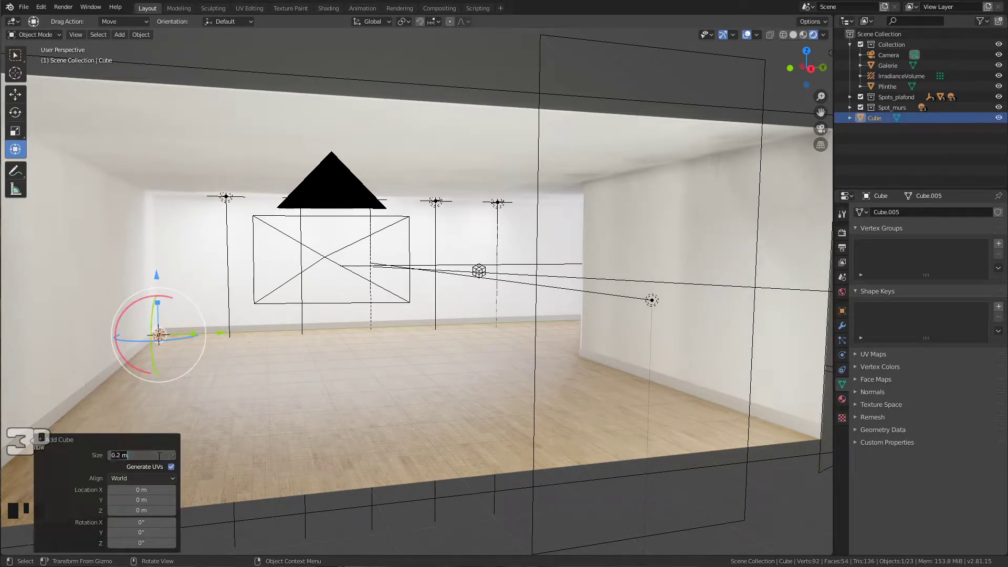
{"action": "type", "text": "2"}
{"action": "key", "text": "Return"}
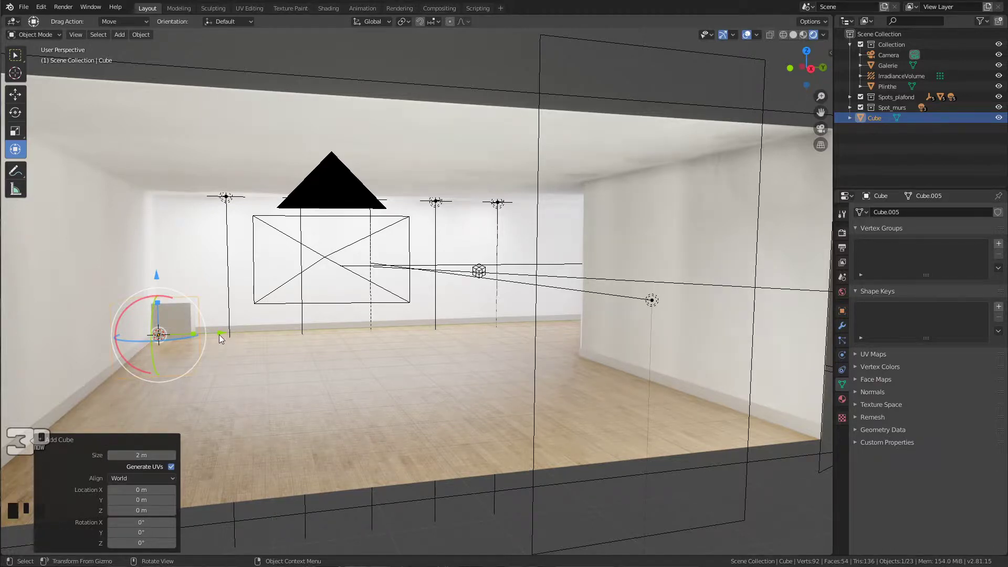
Turn on snapping and move the cube 3 m along Y and 2.3 m up along Z
{"action": "left_click_drag", "start_coordinate": [219, 334], "coordinate": [366, 319]}
{"action": "right_click", "coordinate": [366, 319]}
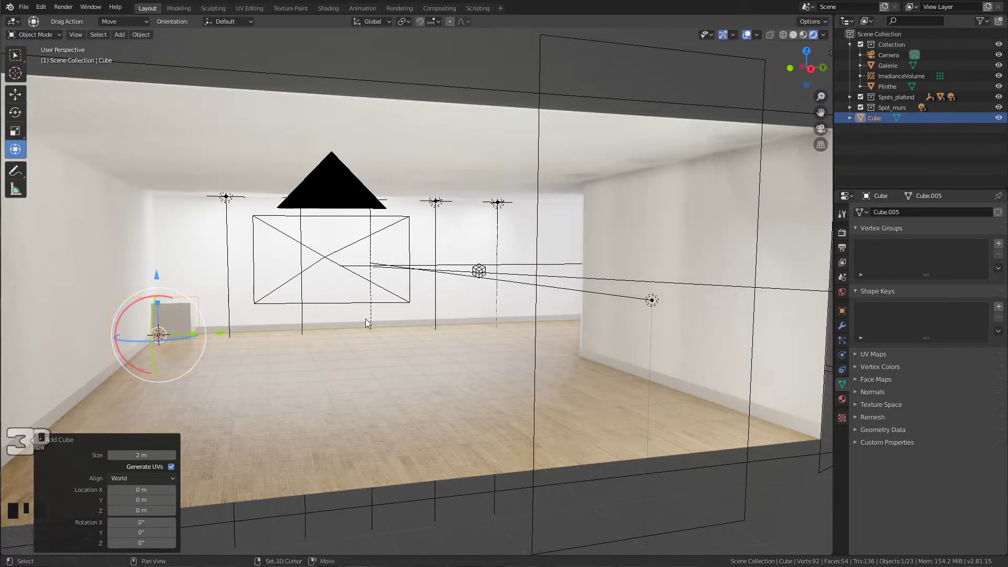
{"action": "key", "text": "shift+Tab"}
{"action": "left_click_drag", "start_coordinate": [222, 334], "coordinate": [331, 338]}
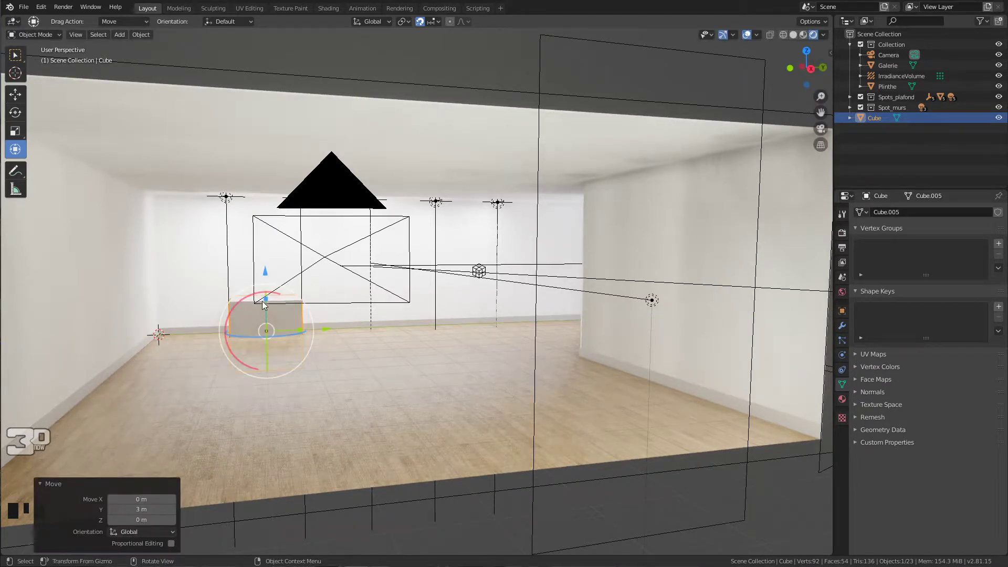
{"action": "left_click_drag", "start_coordinate": [265, 278], "coordinate": [268, 200]}
Isolate the cube in local view and select its room-facing +X face in Edit Mode
{"action": "middle_click_drag", "start_coordinate": [269, 200], "coordinate": [343, 270]}
{"action": "scroll", "coordinate": [299, 266], "scroll_direction": "down", "scroll_amount": 5}
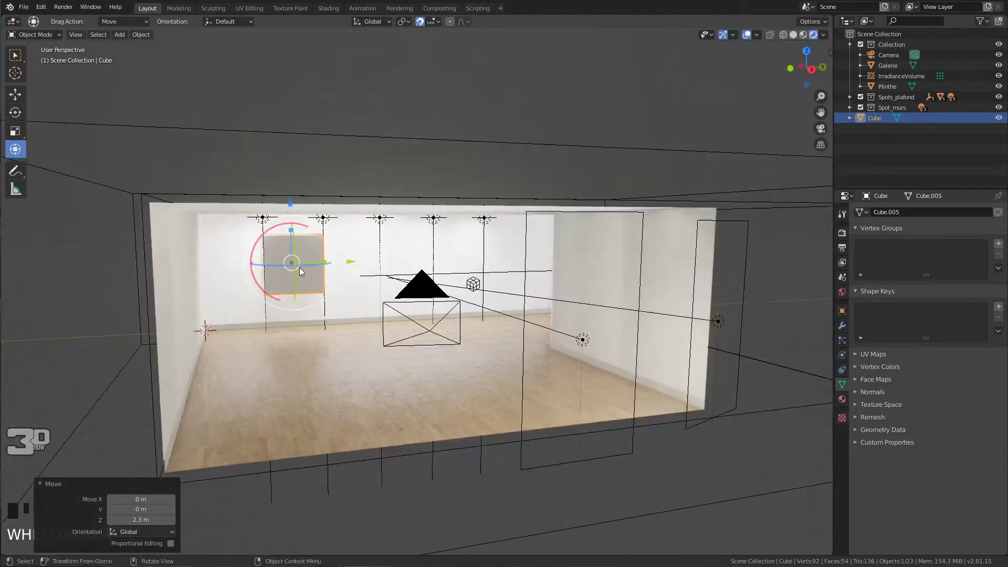
{"action": "key", "text": "KP_Divide"}
{"action": "middle_click_drag", "start_coordinate": [311, 283], "coordinate": [376, 329]}
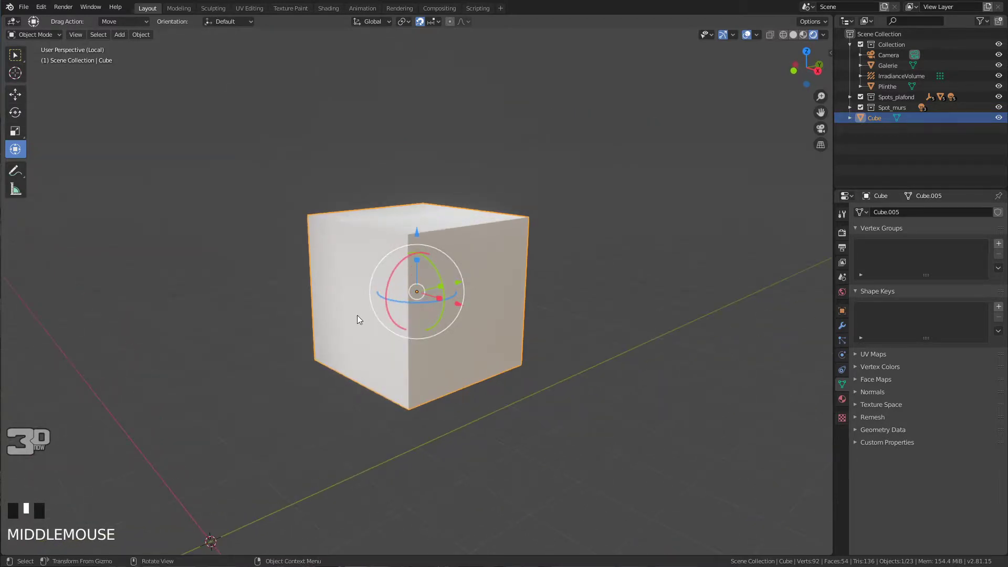
{"action": "key", "text": "Tab"}
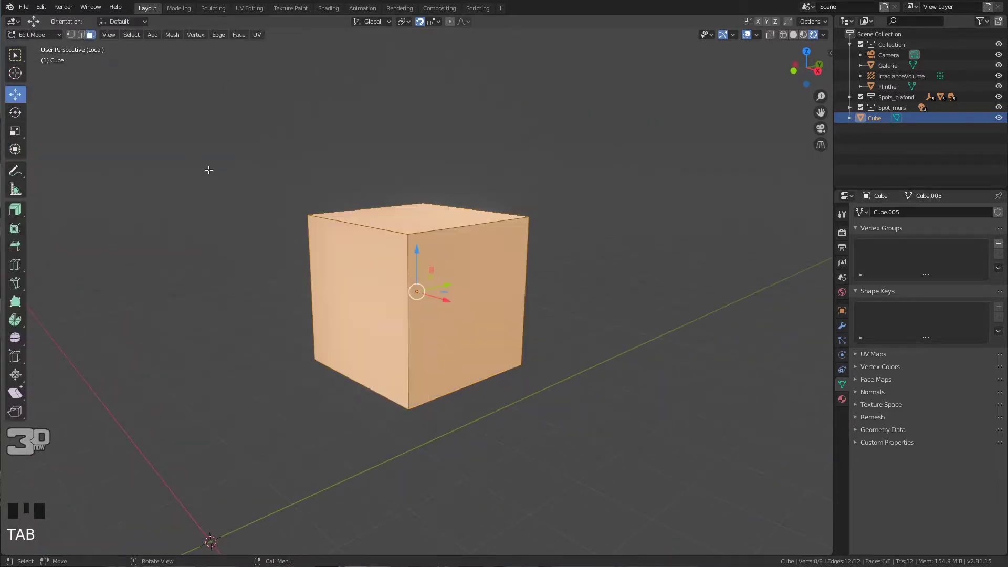
{"action": "left_click", "coordinate": [457, 322]}
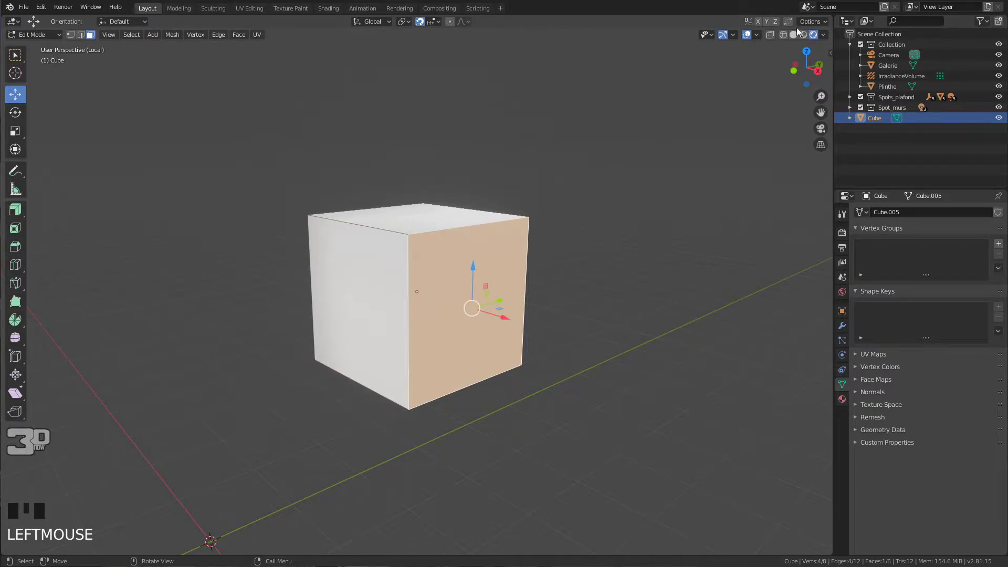
Examine the cube from the right, back and front orthographic views, both isolated and within the gallery room
{"action": "left_click", "coordinate": [817, 70]}
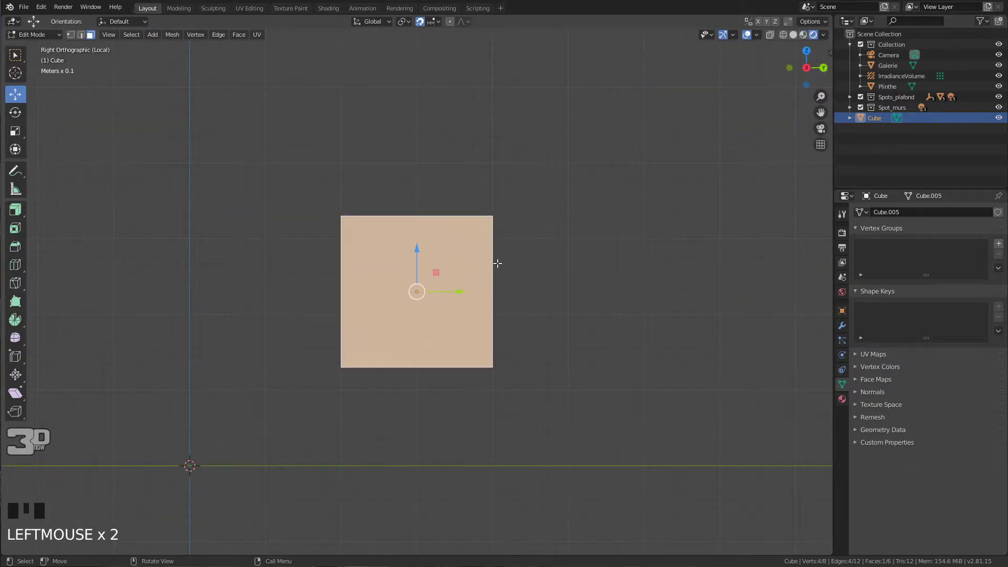
{"action": "left_click", "coordinate": [824, 67]}
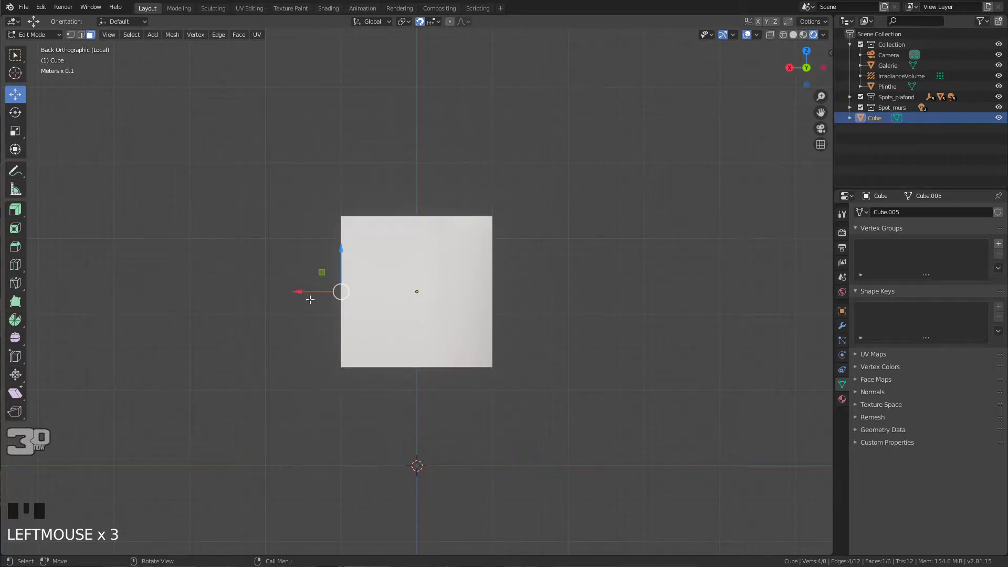
{"action": "left_click", "coordinate": [806, 67]}
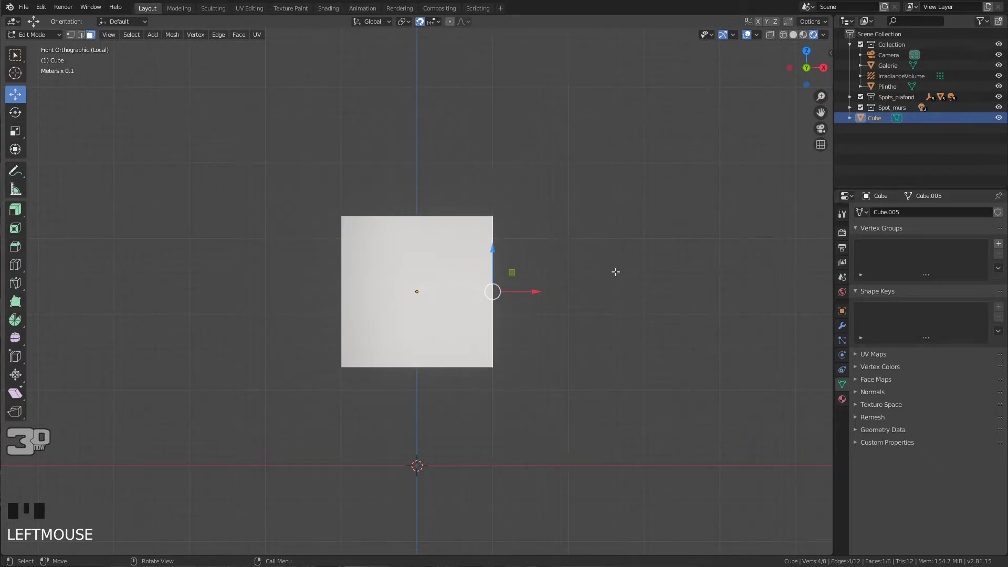
{"action": "key", "text": "KP_Divide"}
{"action": "middle_click_drag", "start_coordinate": [561, 266], "coordinate": [519, 261]}
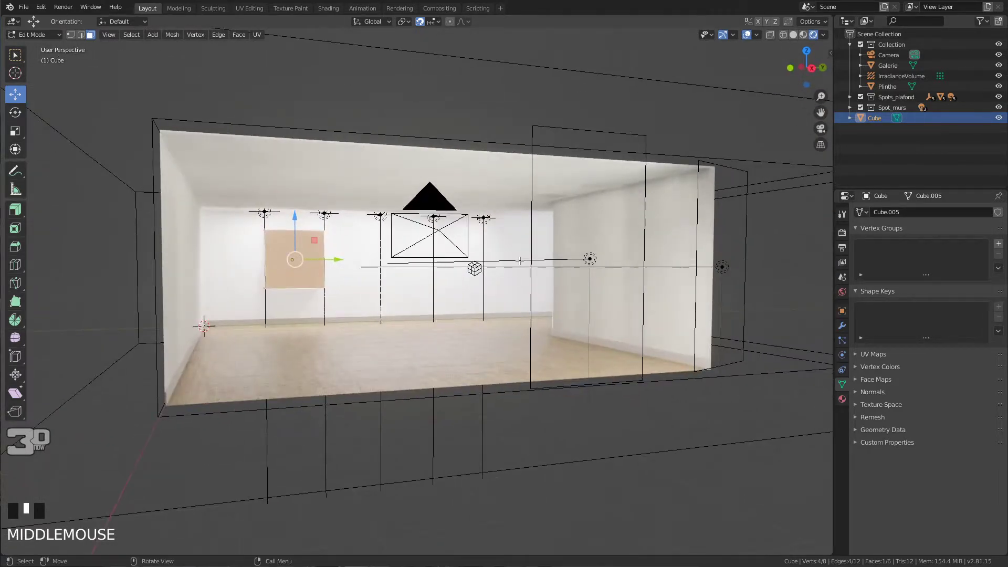
{"action": "key", "text": "KP_3"}
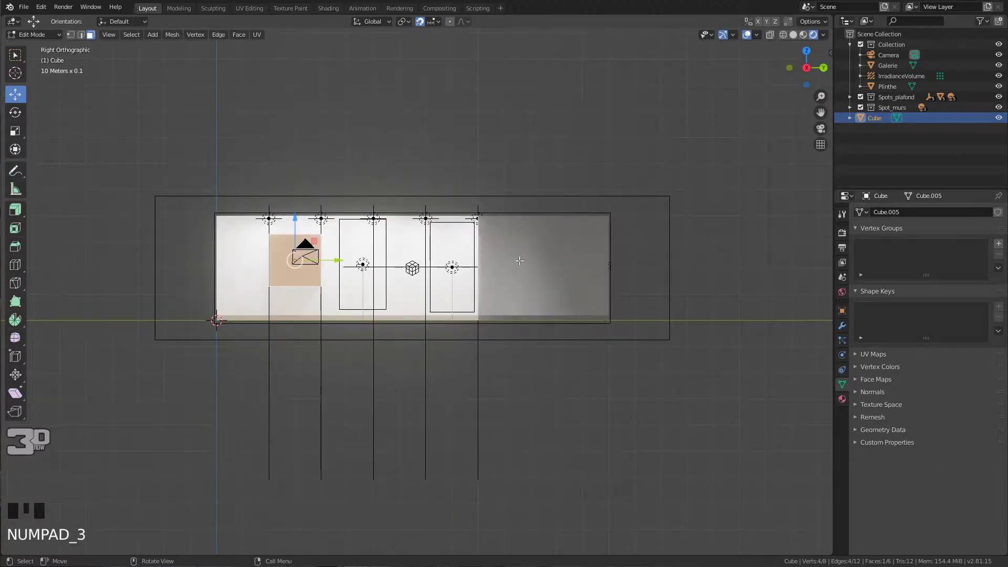
{"action": "key", "text": "KP_1"}
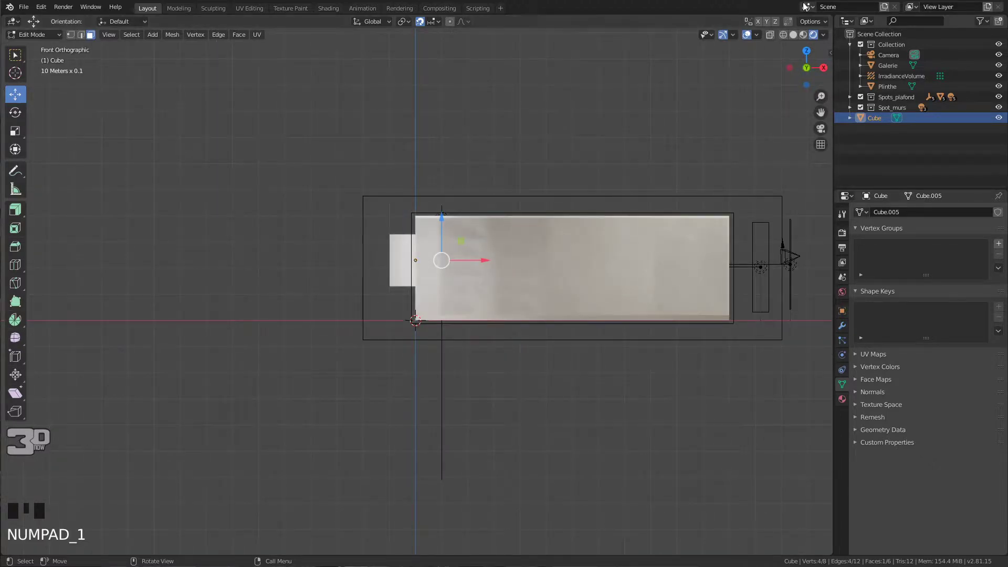
{"action": "scroll", "coordinate": [448, 243], "scroll_direction": "up", "scroll_amount": 5}
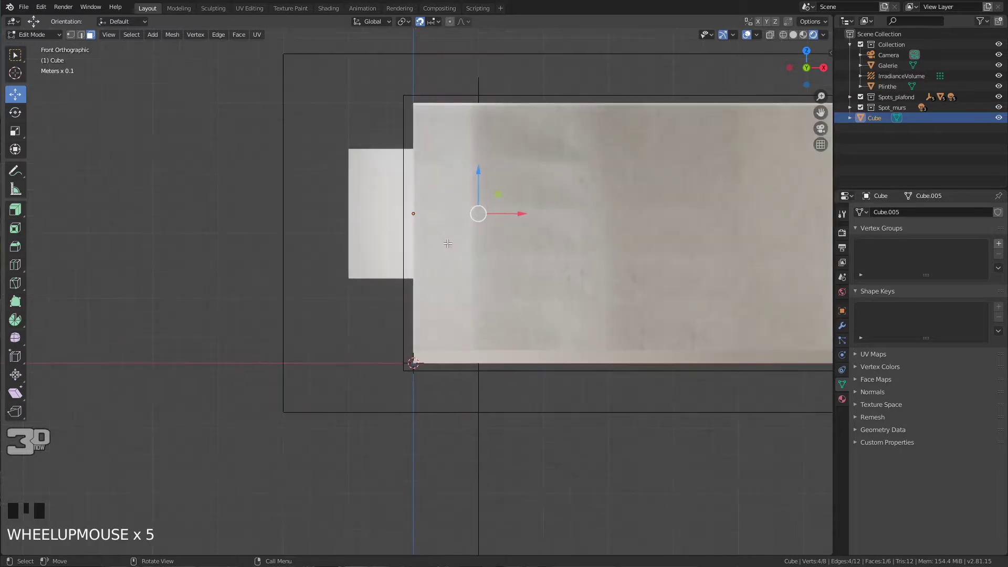
{"action": "key", "text": "KP_Divide"}
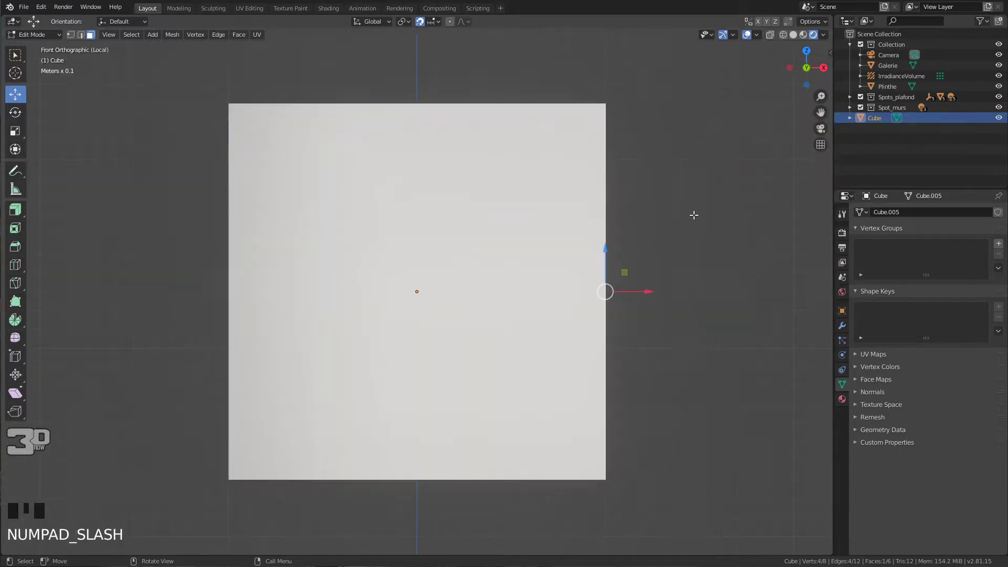
Move the cube's selected +X face -0.9 m along X, and display the viewport in solid shading with X-ray on
{"action": "left_click_drag", "start_coordinate": [639, 296], "coordinate": [473, 309]}
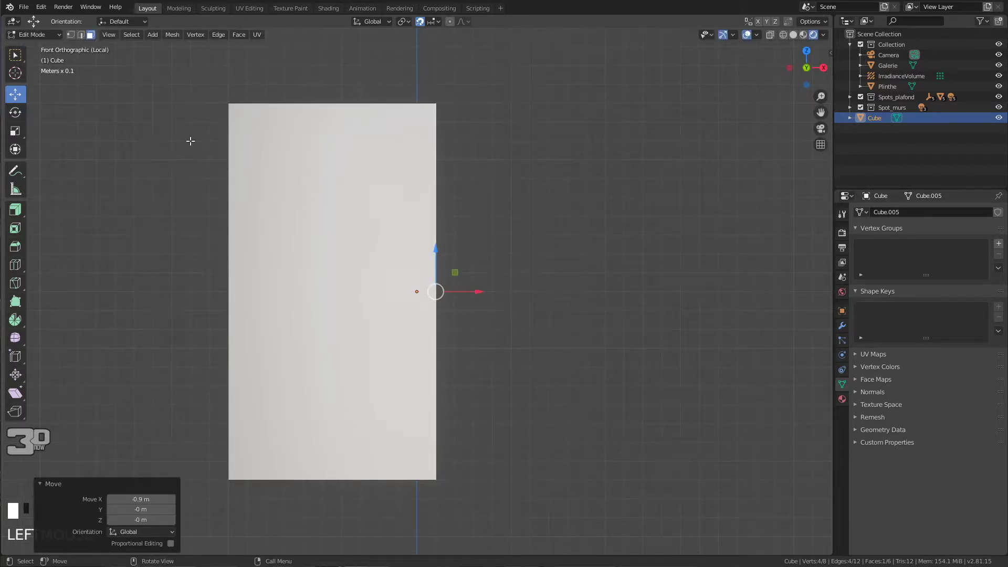
{"action": "left_click", "coordinate": [793, 34]}
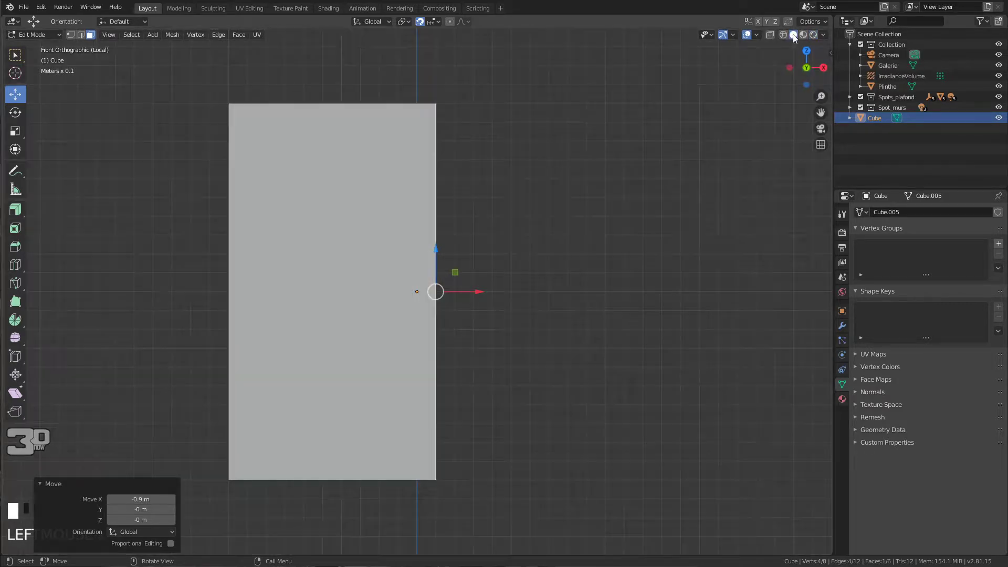
{"action": "left_click", "coordinate": [769, 35]}
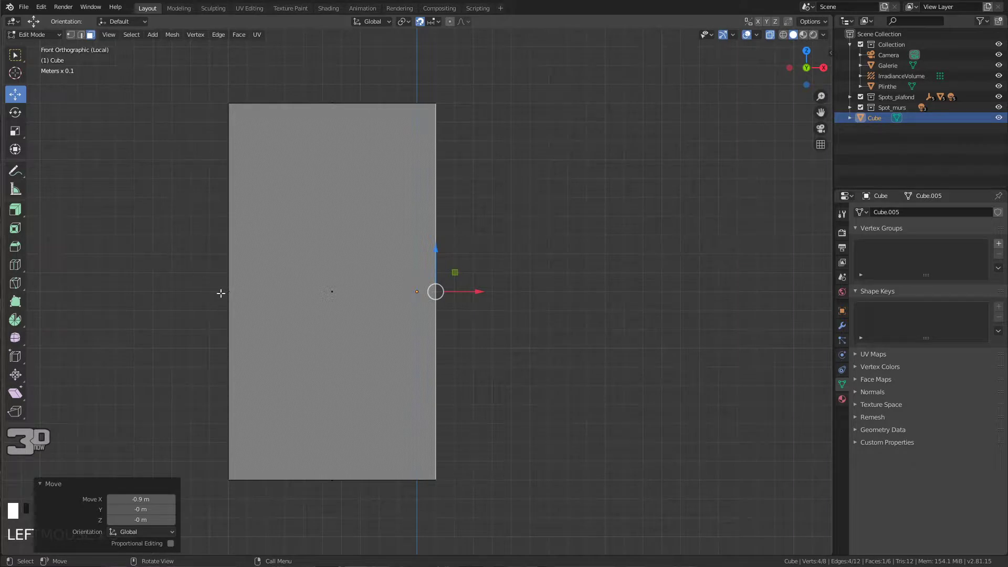
Box-select the cube's opposite -X face and move it 1 m along X to thin the block
{"action": "left_click", "coordinate": [15, 54]}
{"action": "left_click_drag", "start_coordinate": [168, 251], "coordinate": [247, 319]}
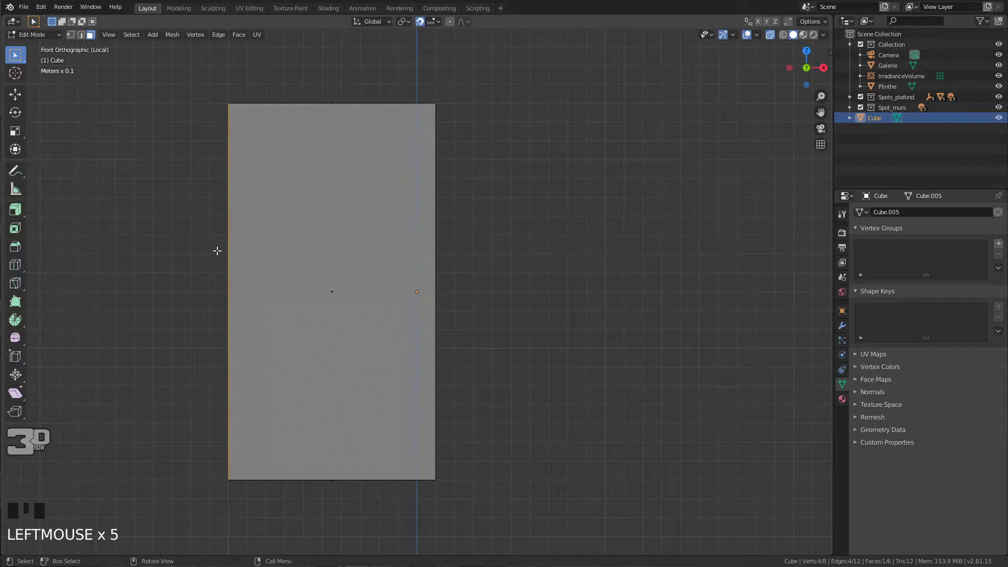
{"action": "left_click", "coordinate": [16, 94]}
{"action": "left_click_drag", "start_coordinate": [279, 291], "coordinate": [456, 302]}
Select the thin slab's +X face and move it -0.07 m along X to make the panel thinner
{"action": "scroll", "coordinate": [442, 315], "scroll_direction": "up", "scroll_amount": 3}
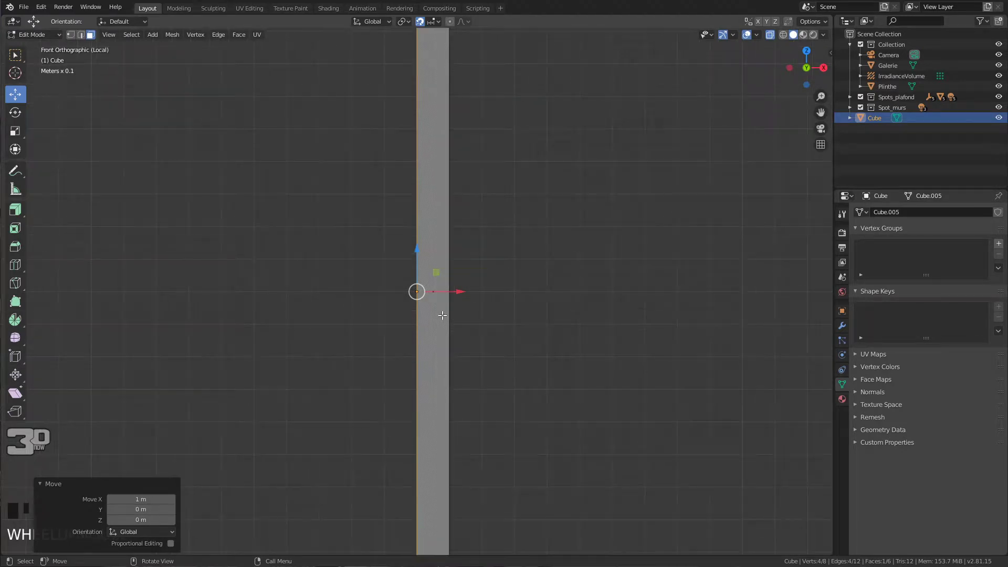
{"action": "scroll", "coordinate": [443, 315], "scroll_direction": "up", "scroll_amount": 4}
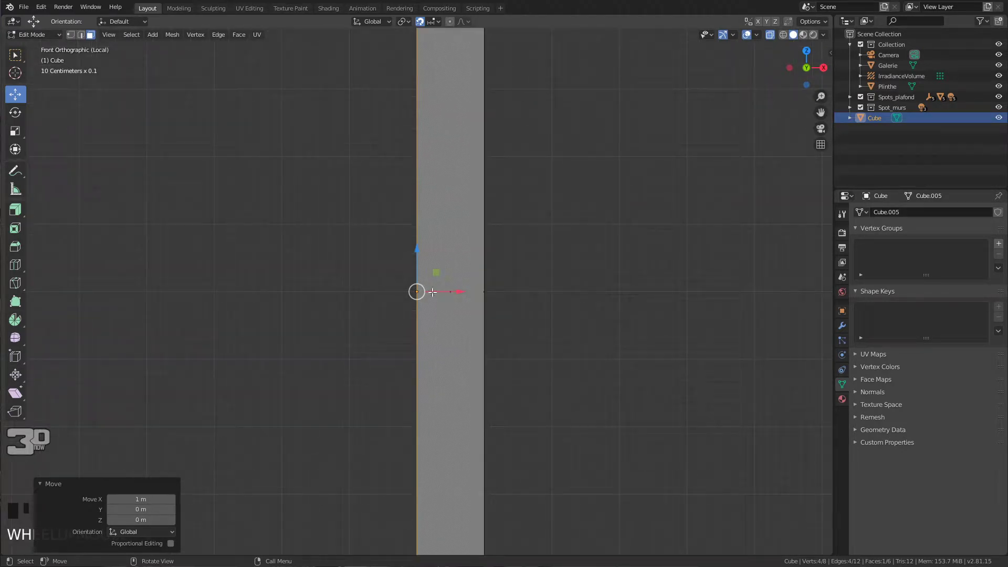
{"action": "left_click_drag", "start_coordinate": [494, 287], "coordinate": [459, 289]}
{"action": "right_click", "coordinate": [481, 296]}
{"action": "double_click", "coordinate": [483, 293]}
{"action": "scroll", "coordinate": [484, 360], "scroll_direction": "down", "scroll_amount": 5}
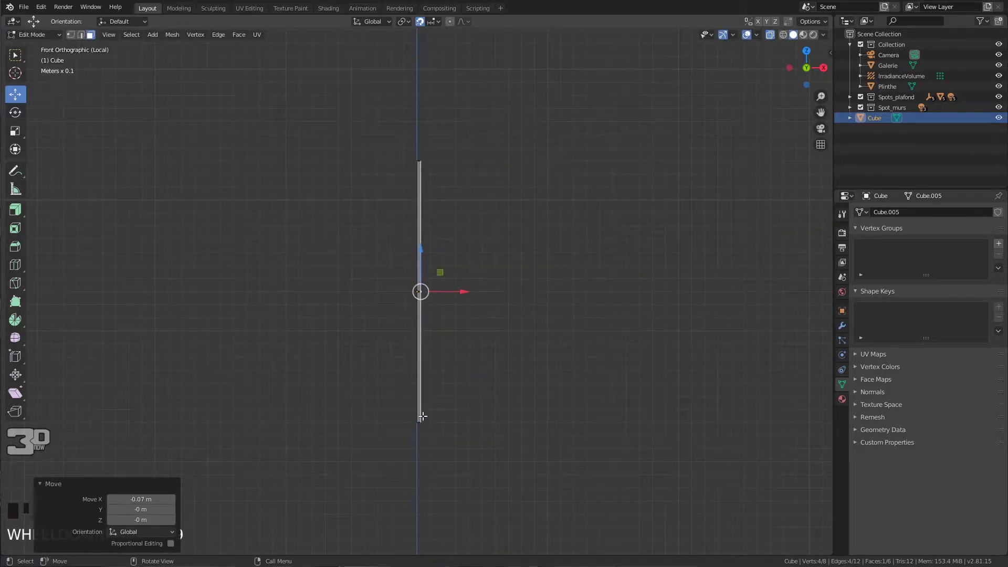
Select the panel's two opposite side faces and scale them along Y by a factor of 0.7
{"action": "middle_click_drag", "start_coordinate": [539, 342], "coordinate": [484, 358]}
{"action": "middle_click_drag", "start_coordinate": [502, 394], "coordinate": [450, 390]}
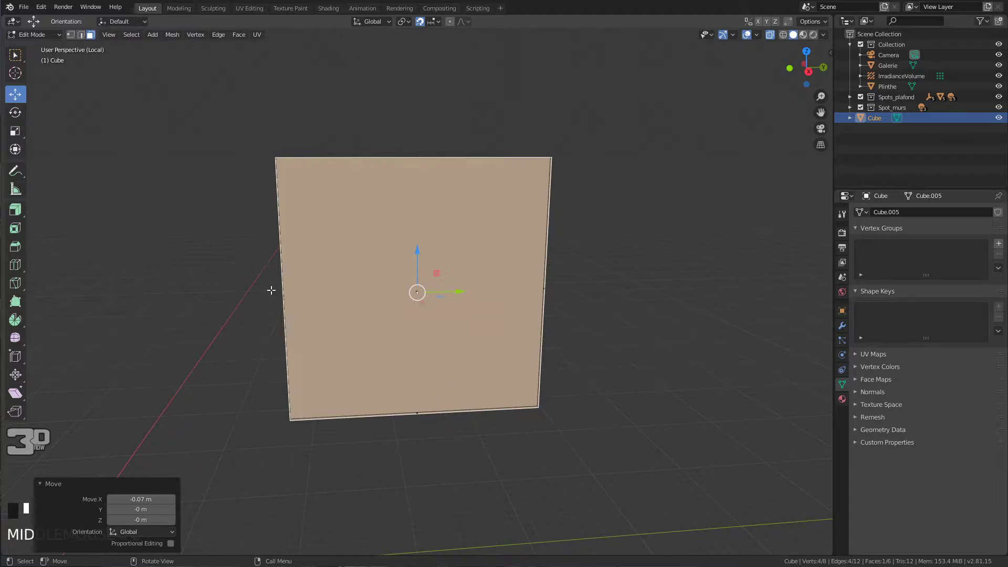
{"action": "left_click", "coordinate": [248, 293]}
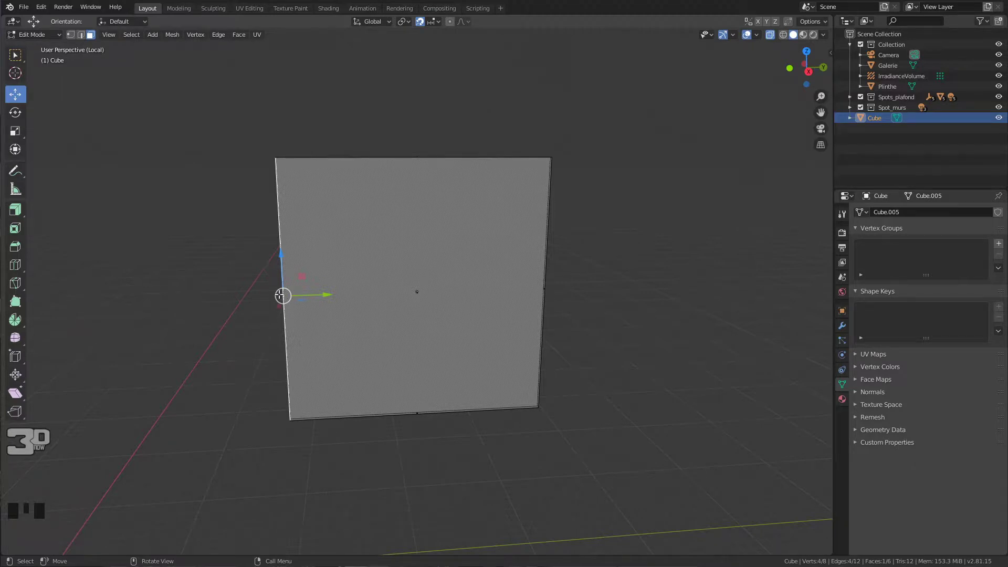
{"action": "left_click", "coordinate": [547, 286], "text": "shift"}
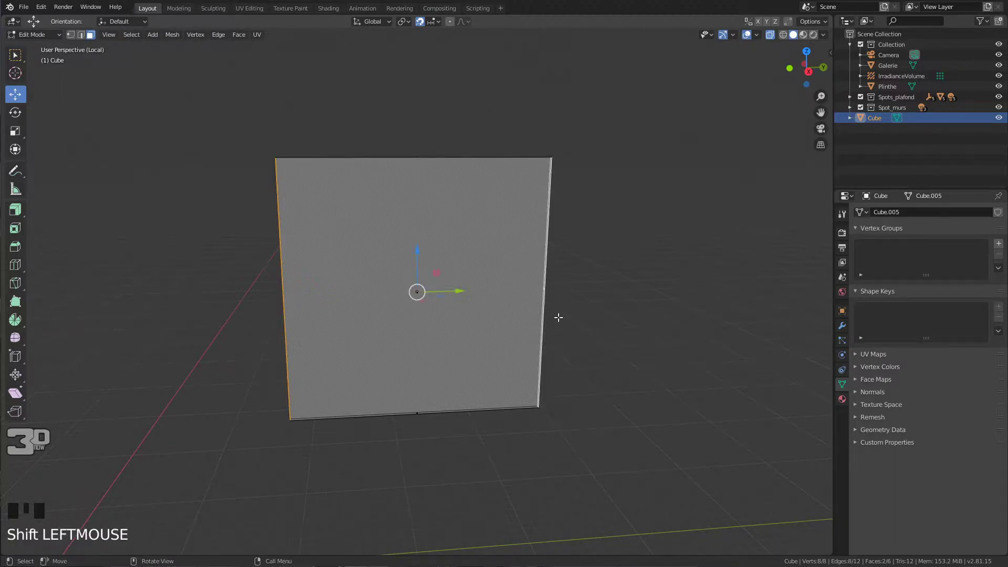
{"action": "left_click", "coordinate": [15, 131]}
{"action": "mouse_move", "coordinate": [454, 291]}
{"action": "left_mouse_down"}
{"action": "mouse_move", "coordinate": [428, 292]}
{"action": "mouse_move", "coordinate": [443, 292]}
{"action": "left_mouse_up"}
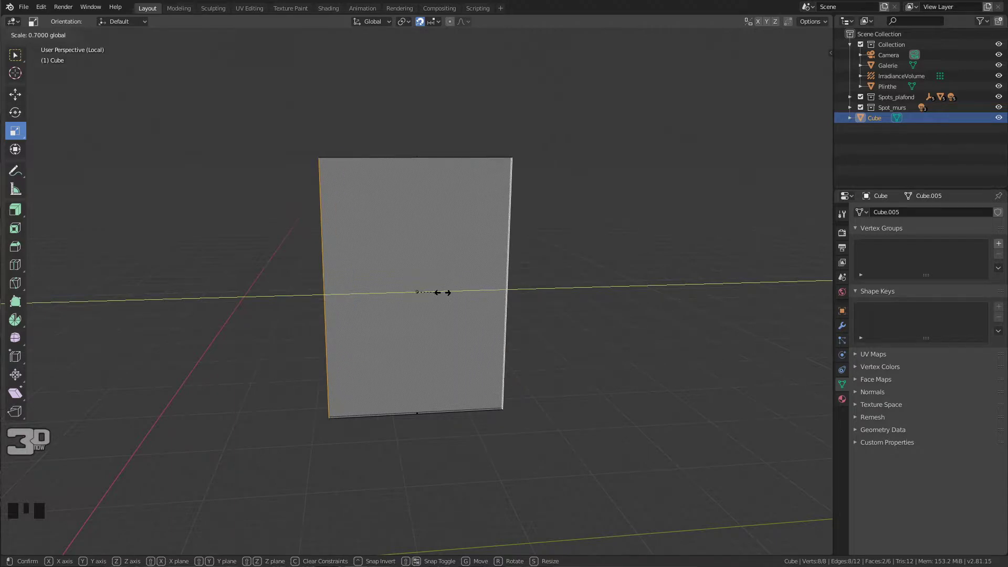
{"action": "left_click_drag", "start_coordinate": [442, 292], "coordinate": [443, 292]}
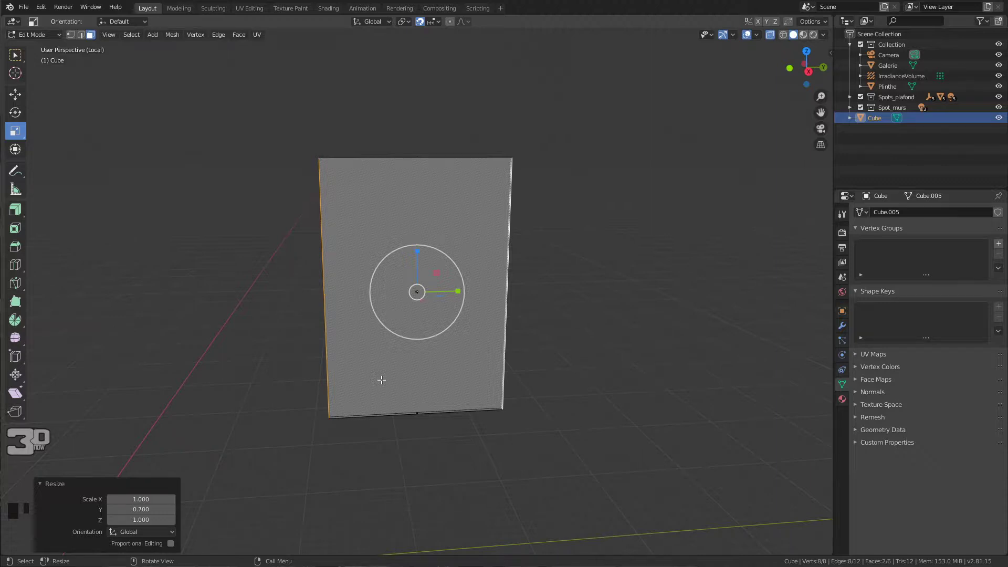
Select the panel's large front face and inset it with a thickness of 0.03 m
{"action": "left_click", "coordinate": [389, 364]}
{"action": "left_click", "coordinate": [418, 297]}
{"action": "middle_click_drag", "start_coordinate": [418, 296], "coordinate": [375, 326]}
{"action": "scroll", "coordinate": [453, 315], "scroll_direction": "up", "scroll_amount": 2}
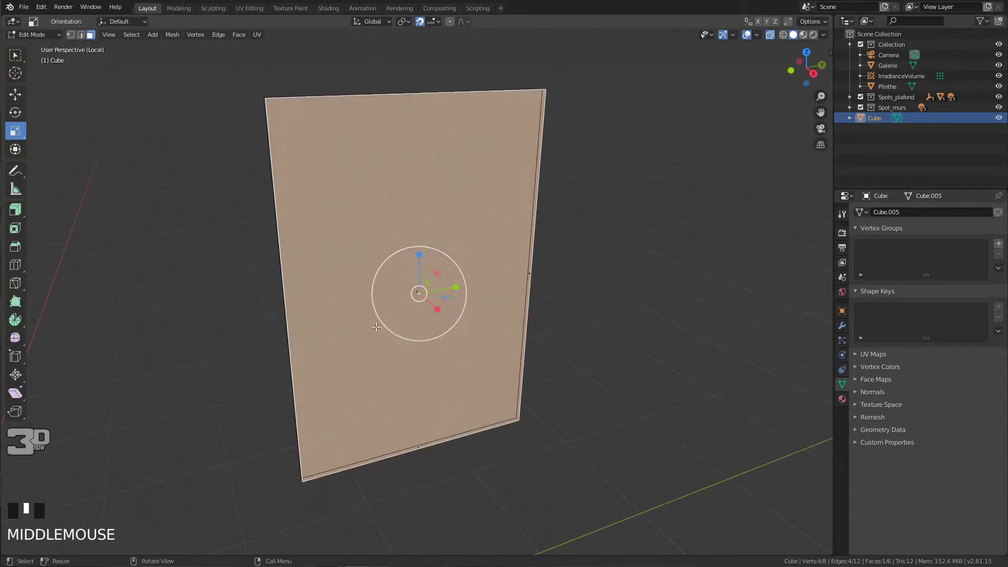
{"action": "key", "text": "i"}
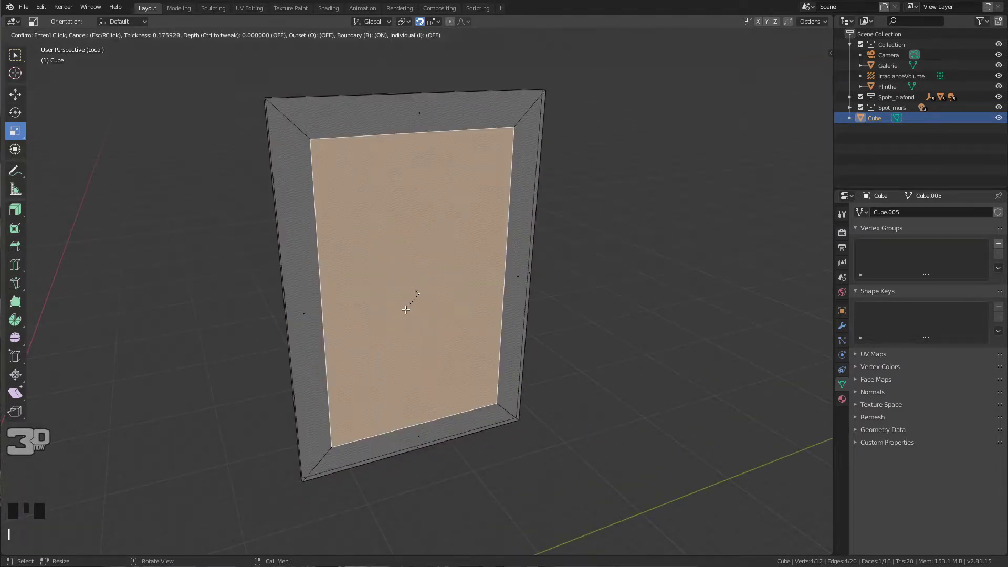
{"action": "type", "text": "3"}
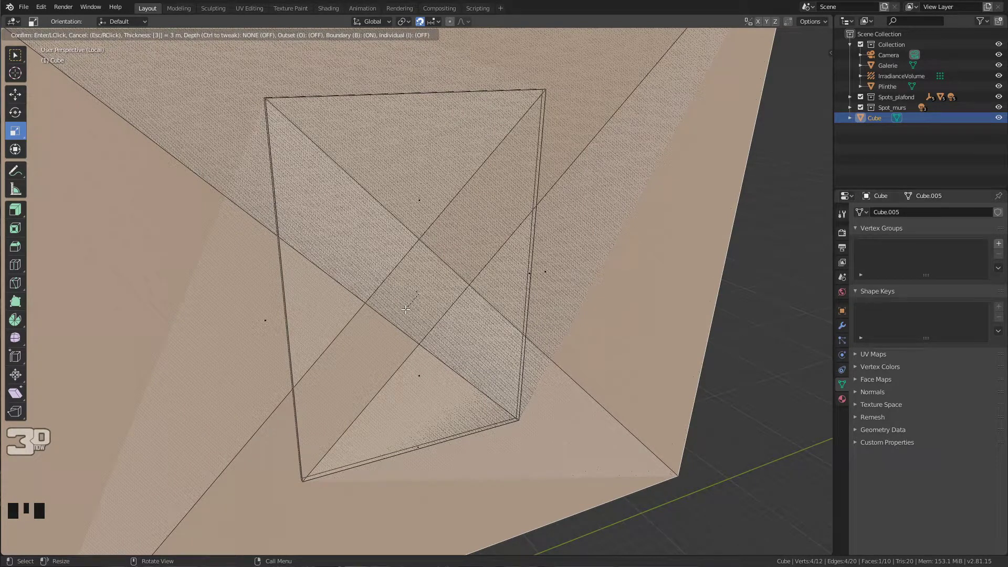
{"action": "key", "text": "BackSpace"}
{"action": "type", "text": ".03"}
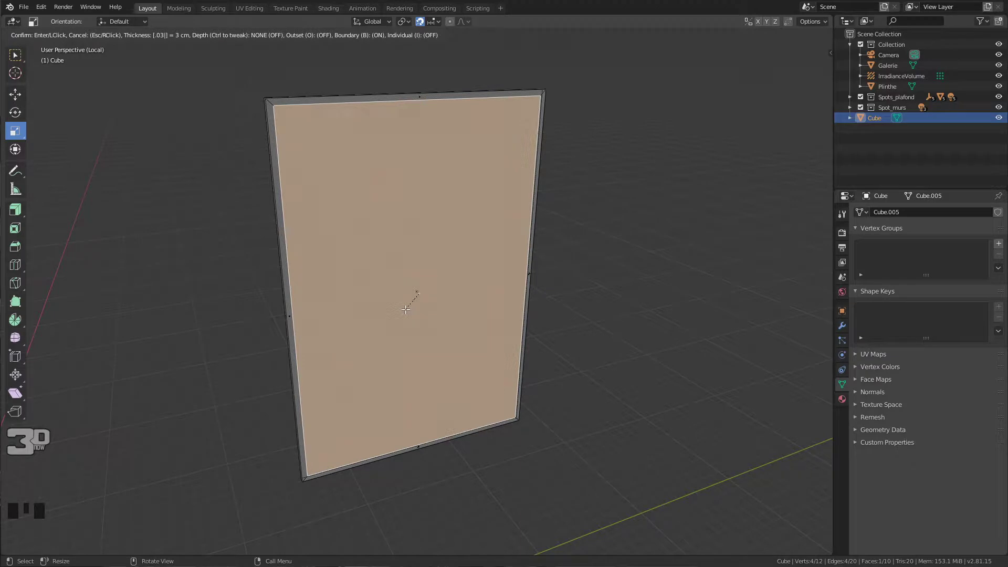
{"action": "key", "text": "Return"}
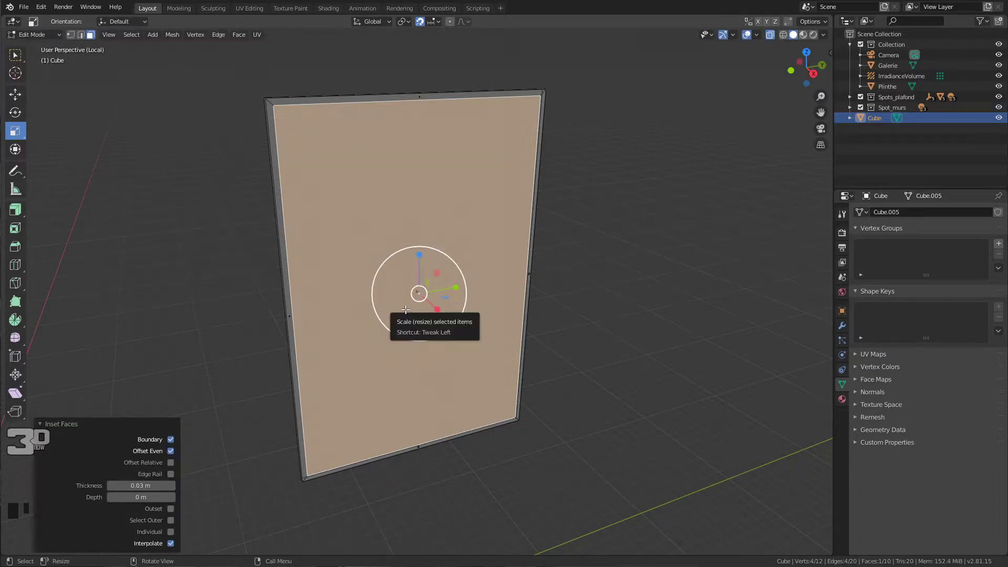
Extrude the inset front face -0.02 m along its normal to form the frame recess, then deselect and turn X-ray off
{"action": "middle_click_drag", "start_coordinate": [420, 302], "coordinate": [433, 314]}
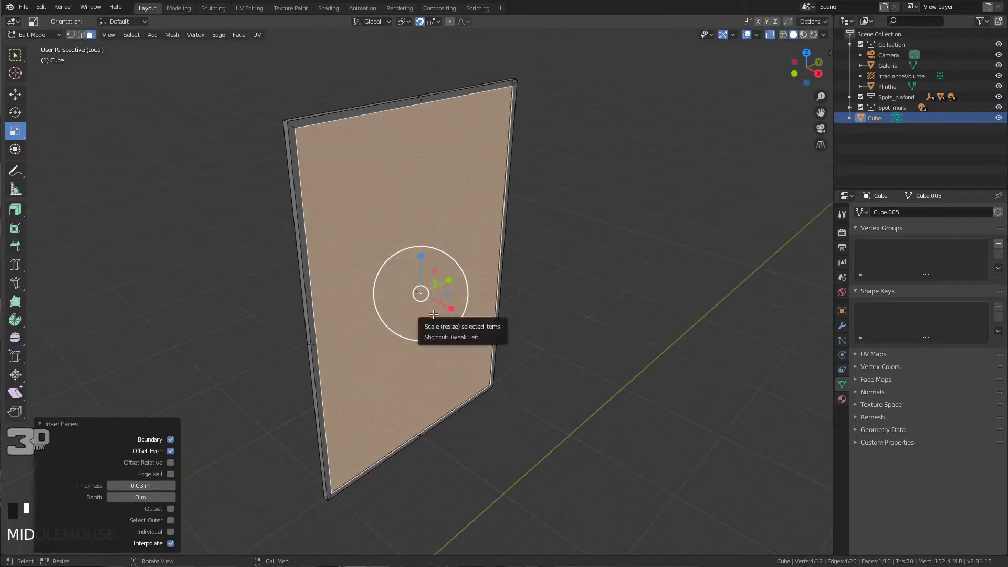
{"action": "key", "text": "e"}
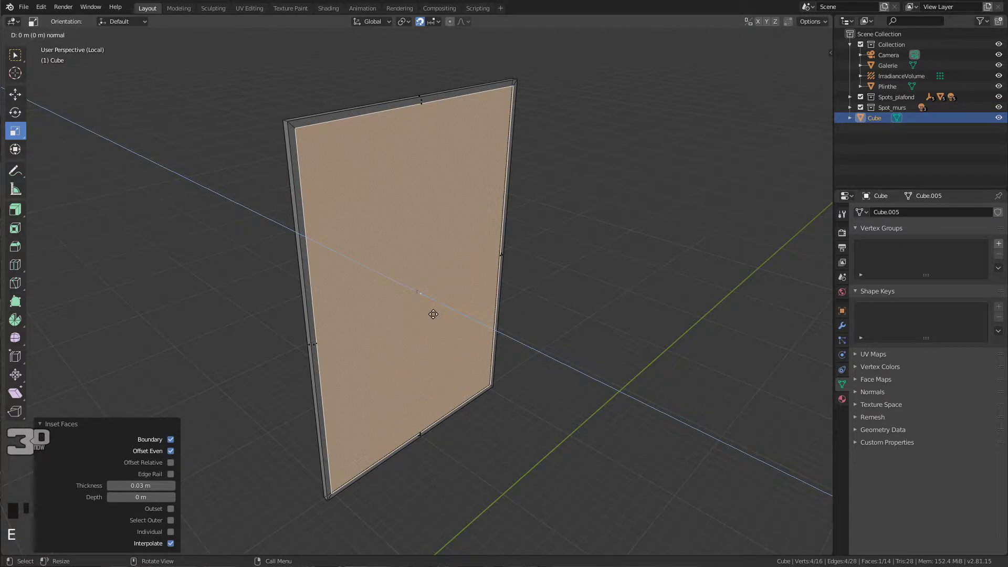
{"action": "type", "text": "-.02"}
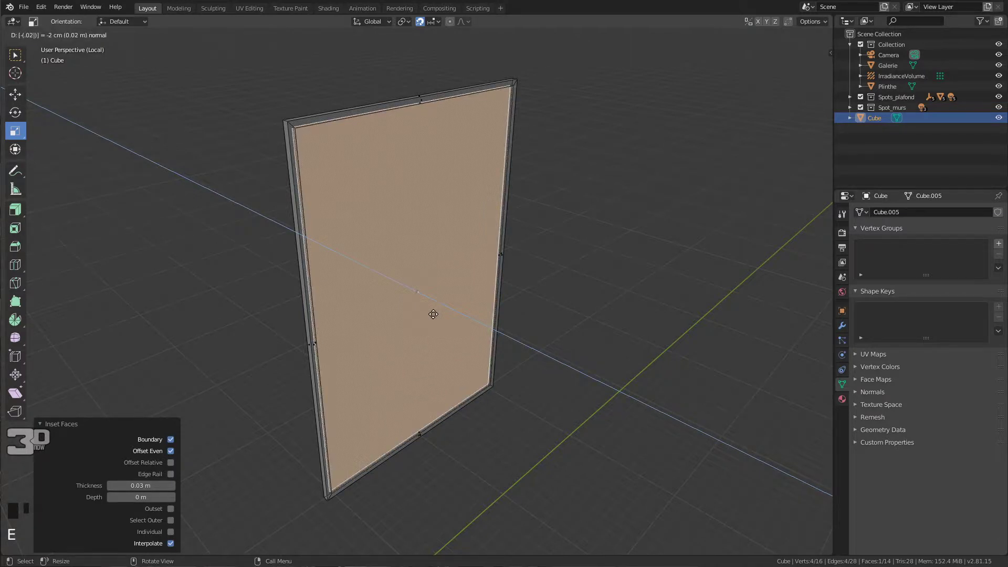
{"action": "key", "text": "Return"}
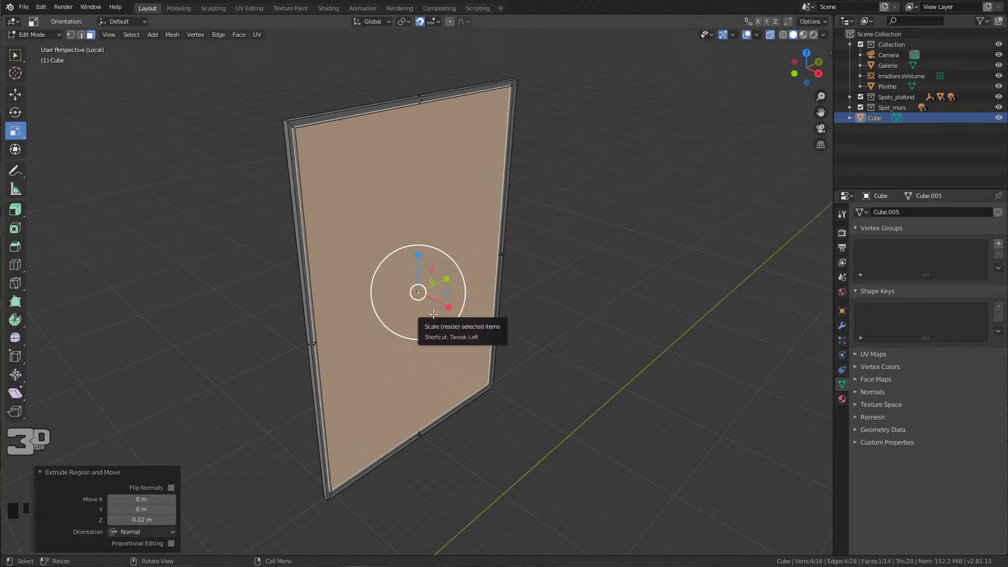
{"action": "left_click", "coordinate": [534, 364]}
{"action": "mouse_move", "coordinate": [533, 364]}
{"action": "middle_mouse_down"}
{"action": "mouse_move", "coordinate": [432, 348]}
{"action": "mouse_move", "coordinate": [518, 299]}
{"action": "mouse_move", "coordinate": [527, 353]}
{"action": "middle_mouse_up"}
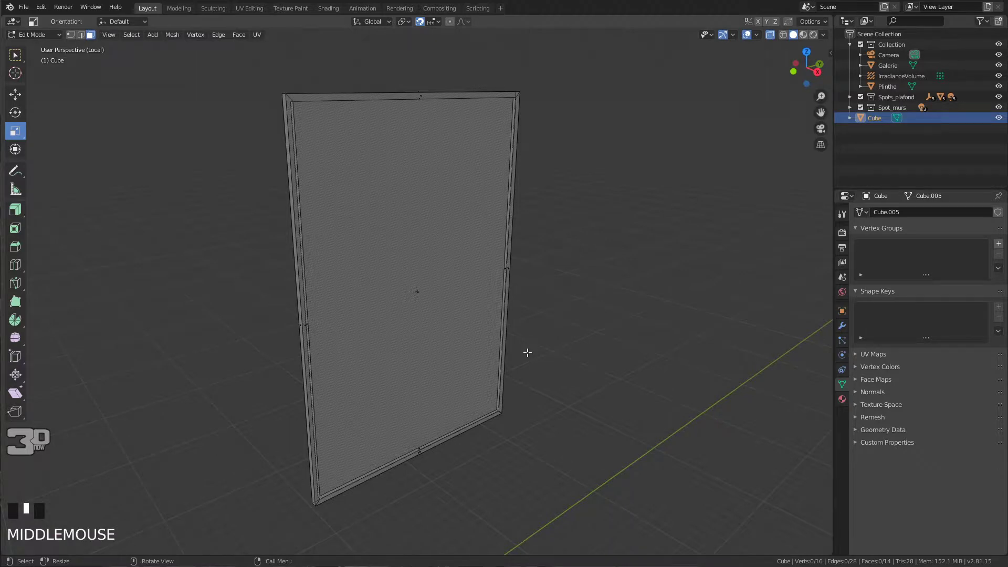
{"action": "key", "text": "alt+z"}
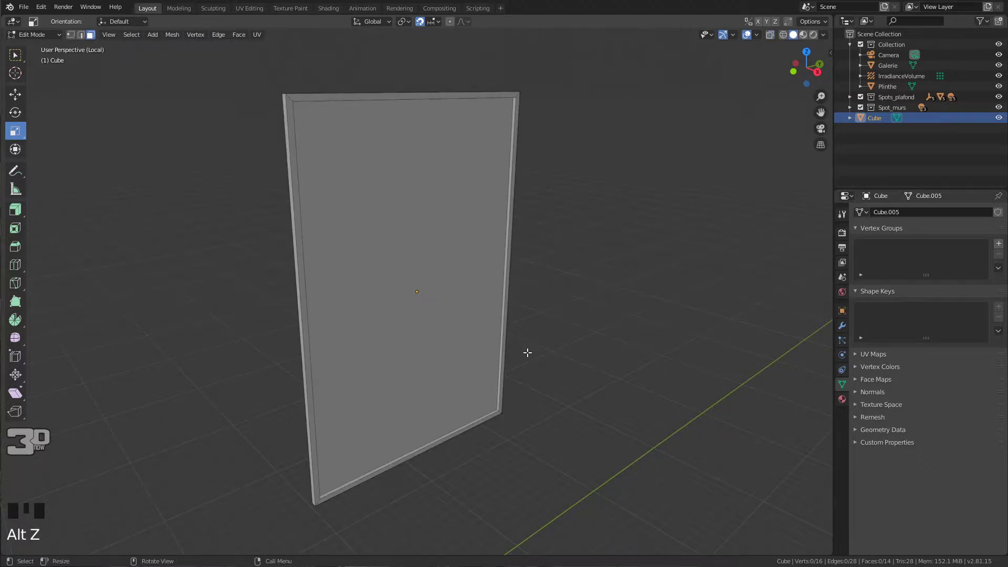
Create a new material named Cadre for the panel and set its base color to black
{"action": "left_click", "coordinate": [842, 399]}
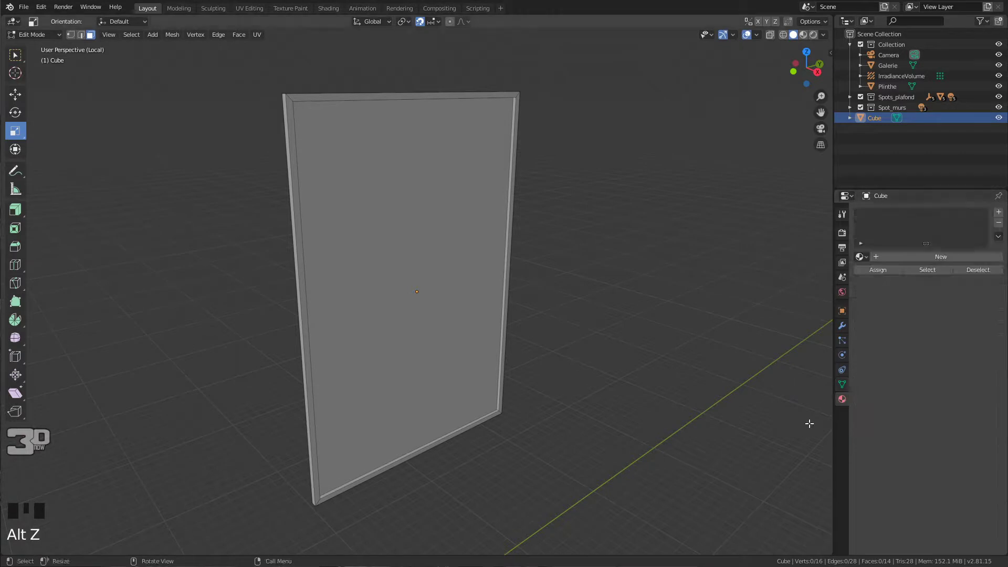
{"action": "double_click", "coordinate": [913, 257]}
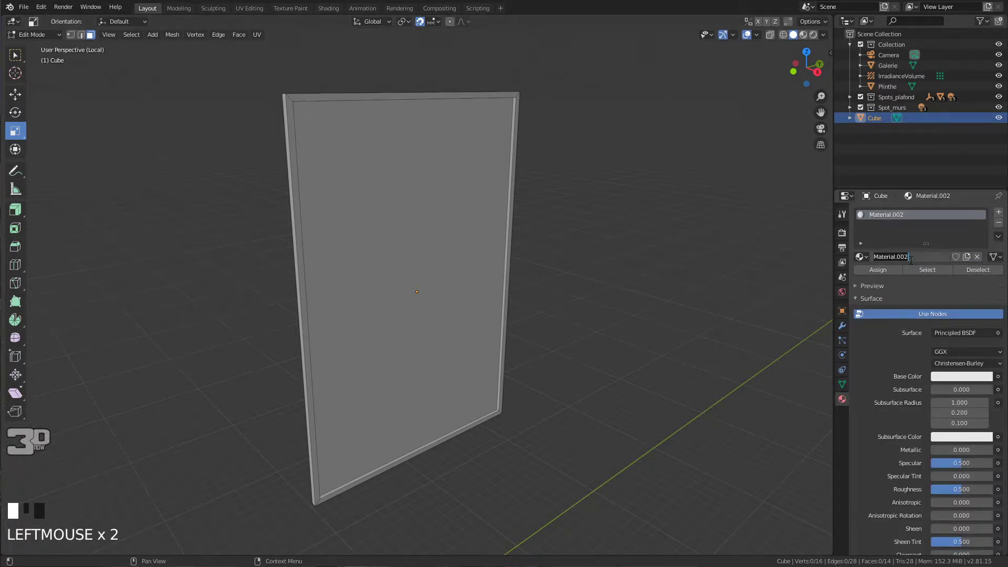
{"action": "type", "text": "Cadre"}
{"action": "key", "text": "Return"}
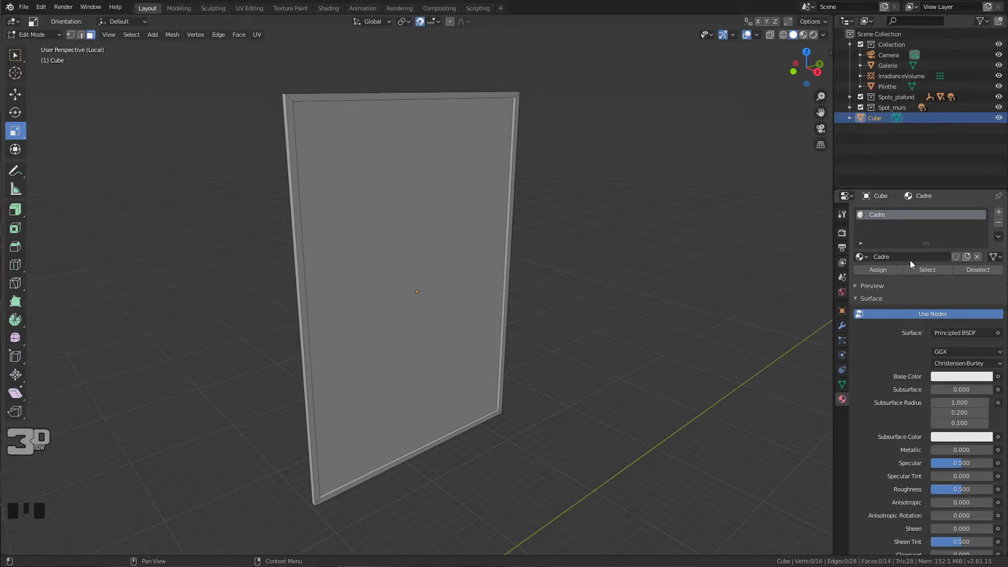
{"action": "left_click", "coordinate": [952, 376]}
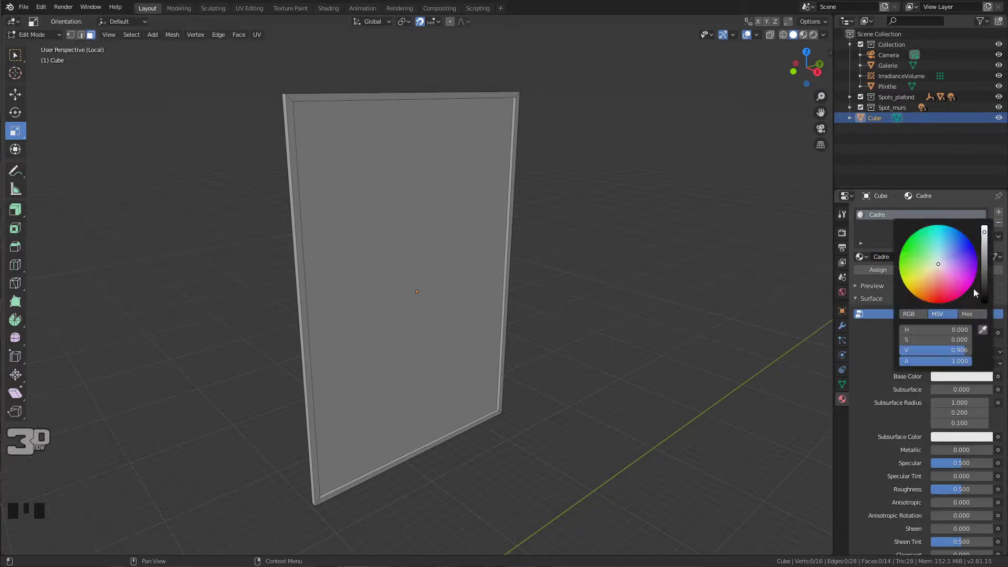
{"action": "left_click_drag", "start_coordinate": [983, 293], "coordinate": [984, 308]}
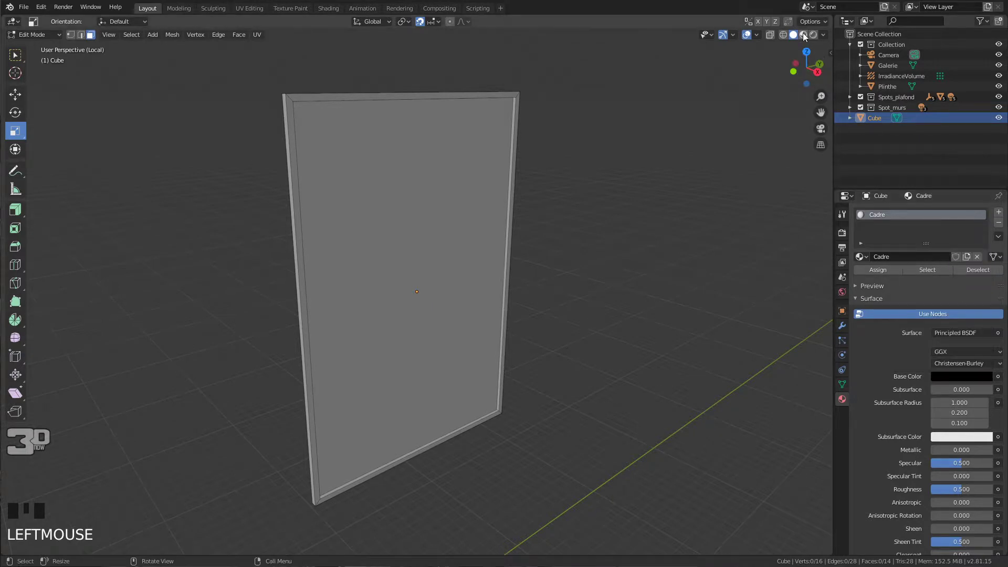
Switch the viewport to Material Preview shading and add a second material slot with a new material
{"action": "left_click", "coordinate": [804, 34]}
{"action": "mouse_move", "coordinate": [583, 289]}
{"action": "middle_mouse_down"}
{"action": "mouse_move", "coordinate": [524, 268]}
{"action": "mouse_move", "coordinate": [547, 258]}
{"action": "middle_mouse_up"}
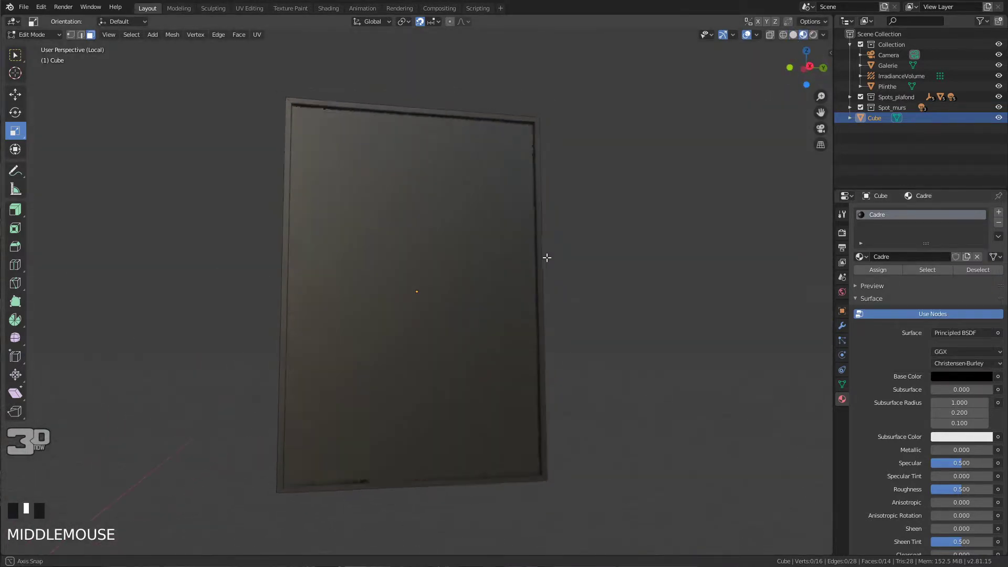
{"action": "middle_click_drag", "start_coordinate": [472, 269], "coordinate": [417, 256], "text": "shift"}
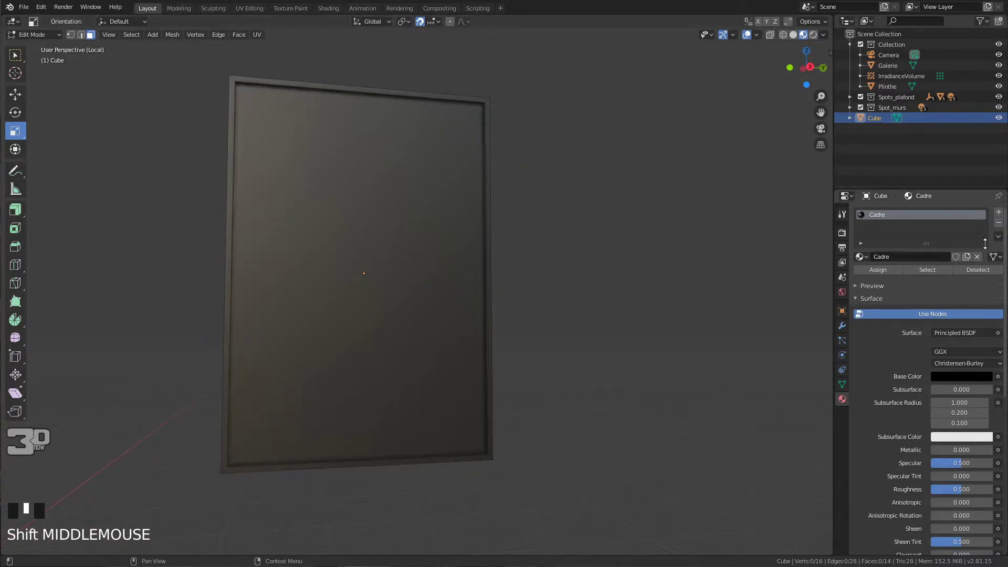
{"action": "left_click", "coordinate": [1000, 212]}
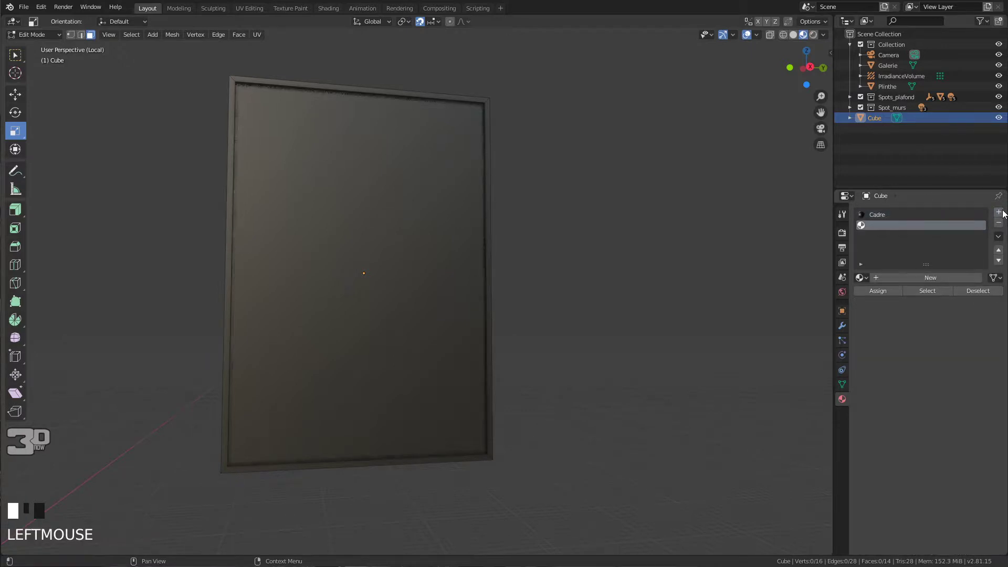
{"action": "left_click", "coordinate": [918, 277]}
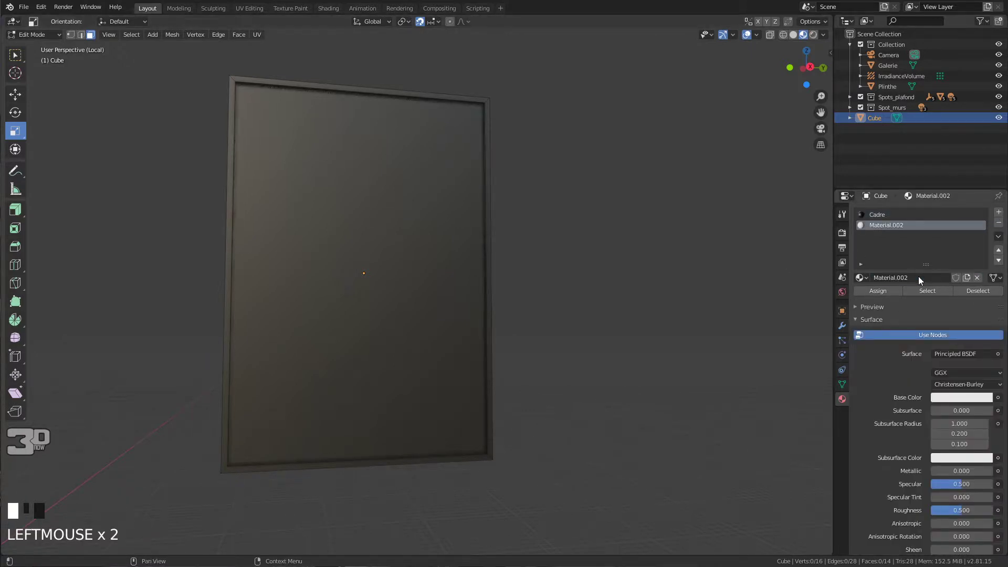
Split the 3D viewport vertically, turn the new area into a Shader Editor and hide its sidebar
{"action": "left_click_drag", "start_coordinate": [831, 554], "coordinate": [448, 549]}
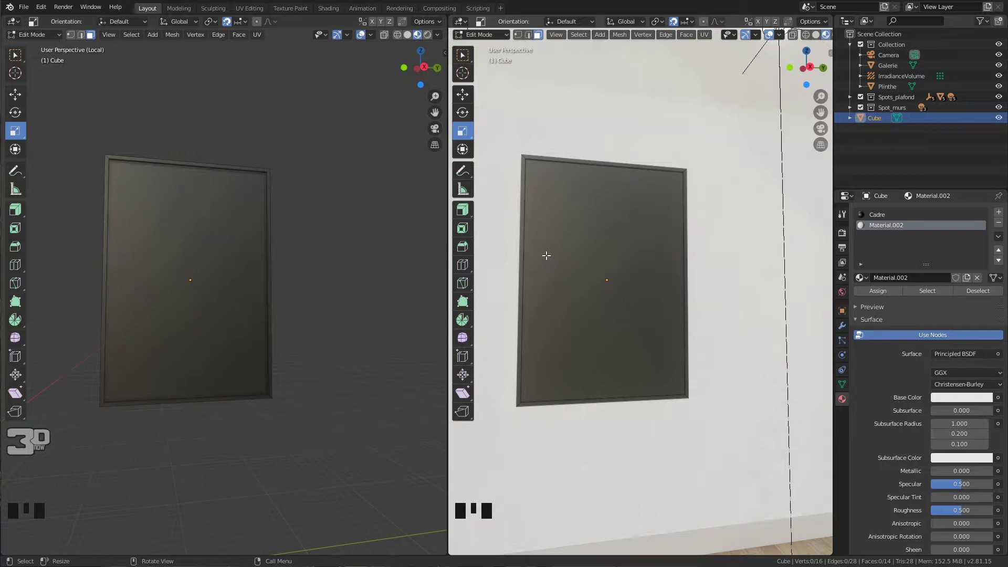
{"action": "left_click", "coordinate": [473, 34]}
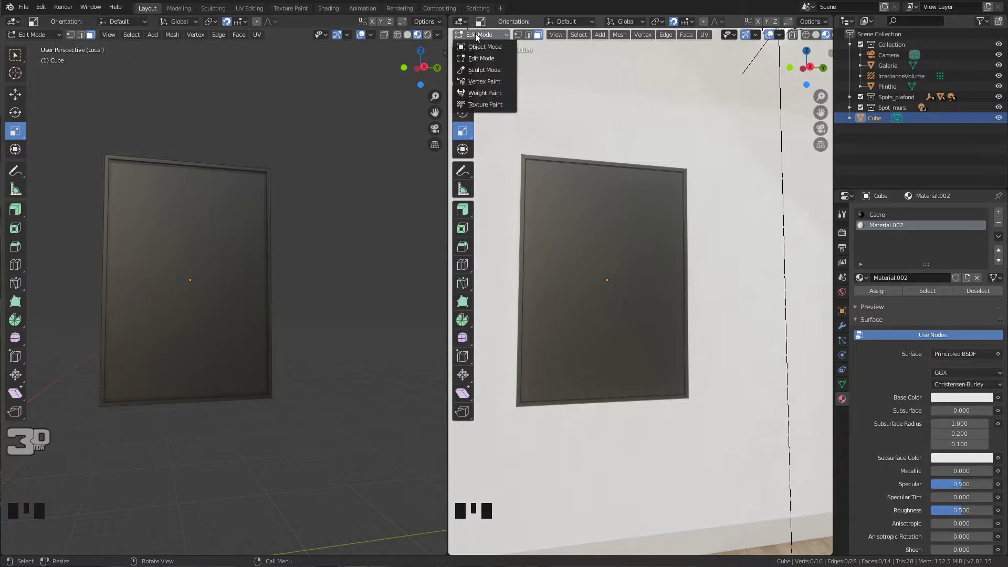
{"action": "left_click", "coordinate": [461, 21]}
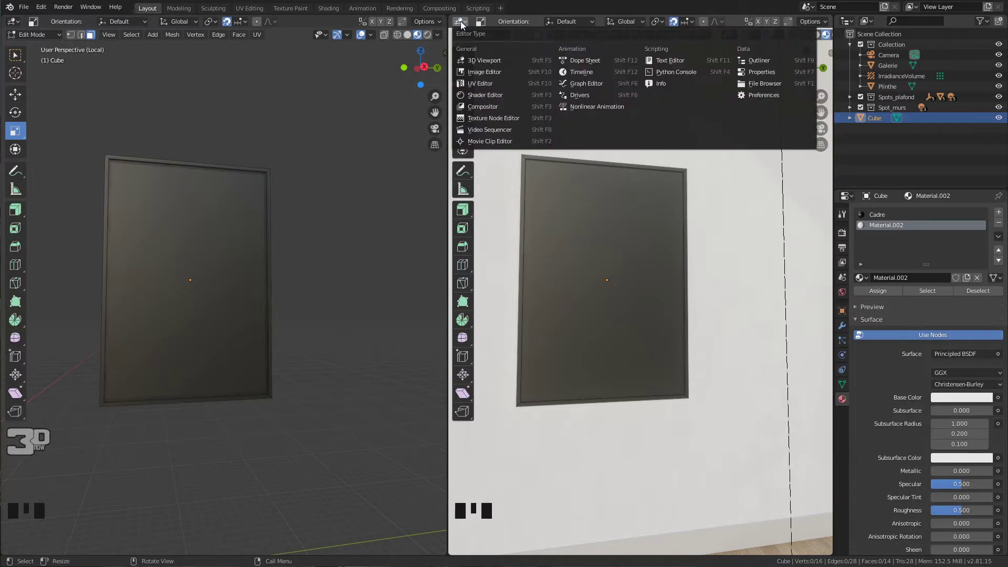
{"action": "left_click", "coordinate": [496, 94]}
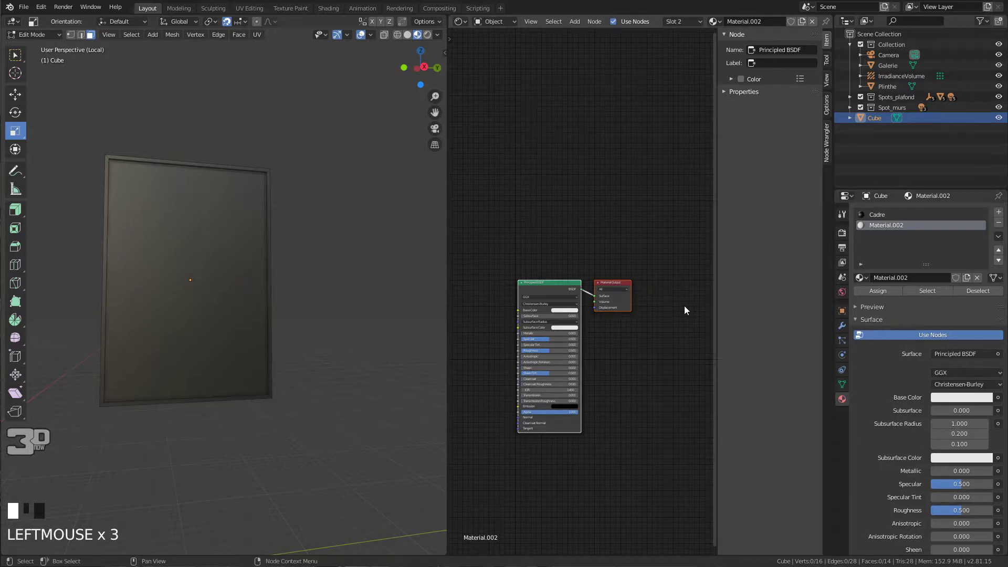
{"action": "key", "text": "n"}
Split the Shader Editor horizontally and turn its lower half into a UV Editor
{"action": "left_click_drag", "start_coordinate": [828, 551], "coordinate": [783, 303]}
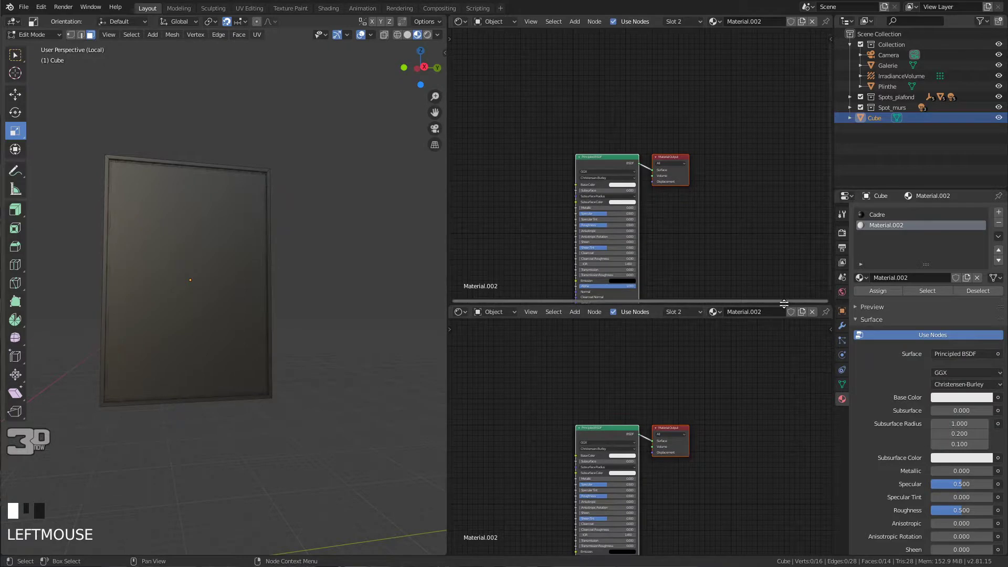
{"action": "middle_click_drag", "start_coordinate": [691, 253], "coordinate": [674, 178]}
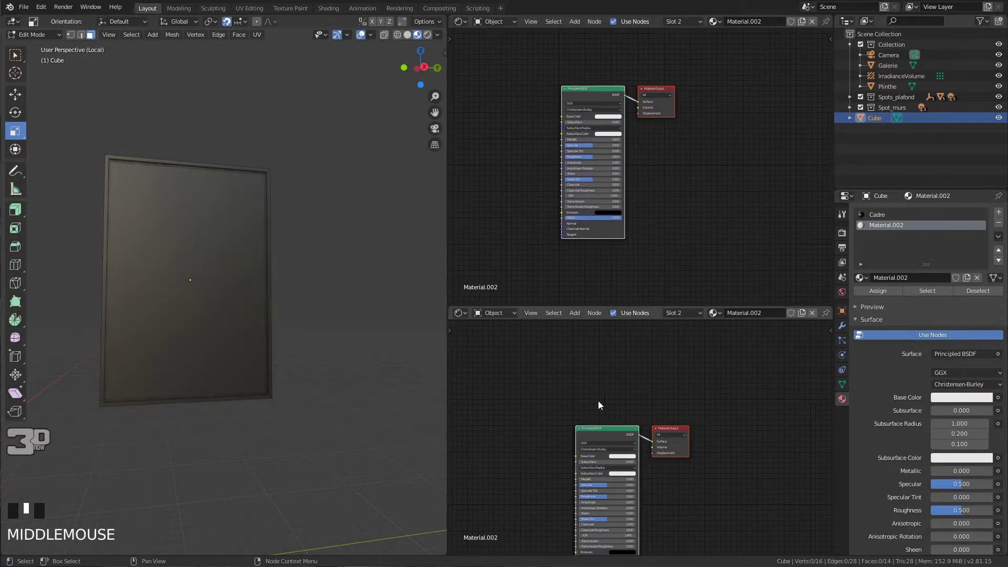
{"action": "left_click", "coordinate": [461, 312]}
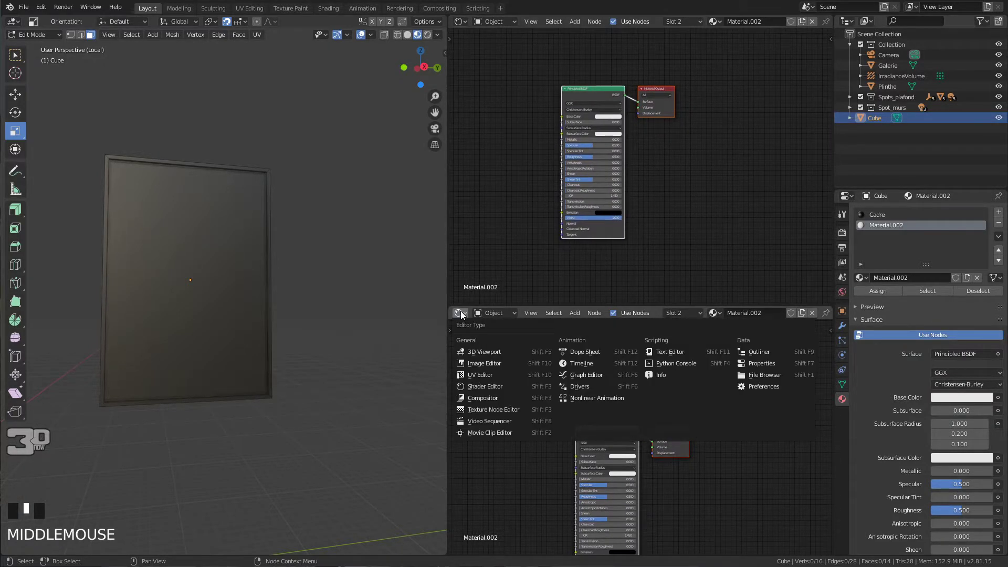
{"action": "left_click", "coordinate": [492, 376]}
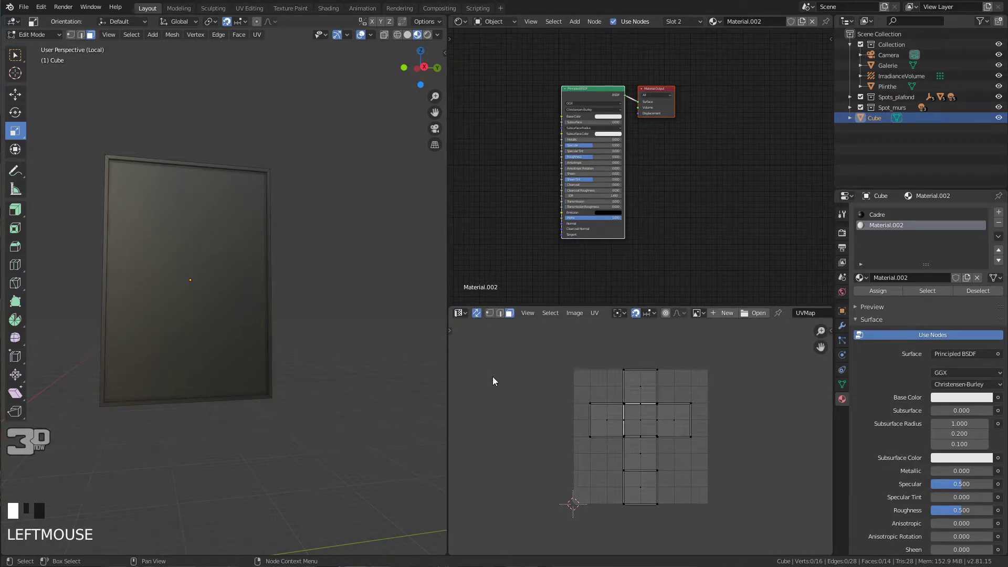
Select the inset canvas face, turn off UV sync selection and unwrap the face
{"action": "left_click", "coordinate": [189, 279]}
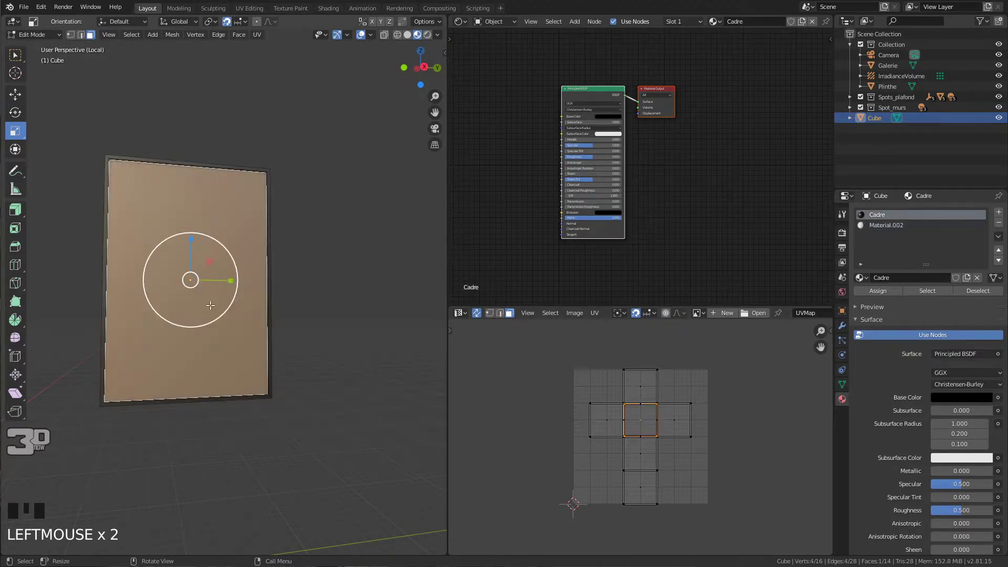
{"action": "left_click", "coordinate": [476, 313]}
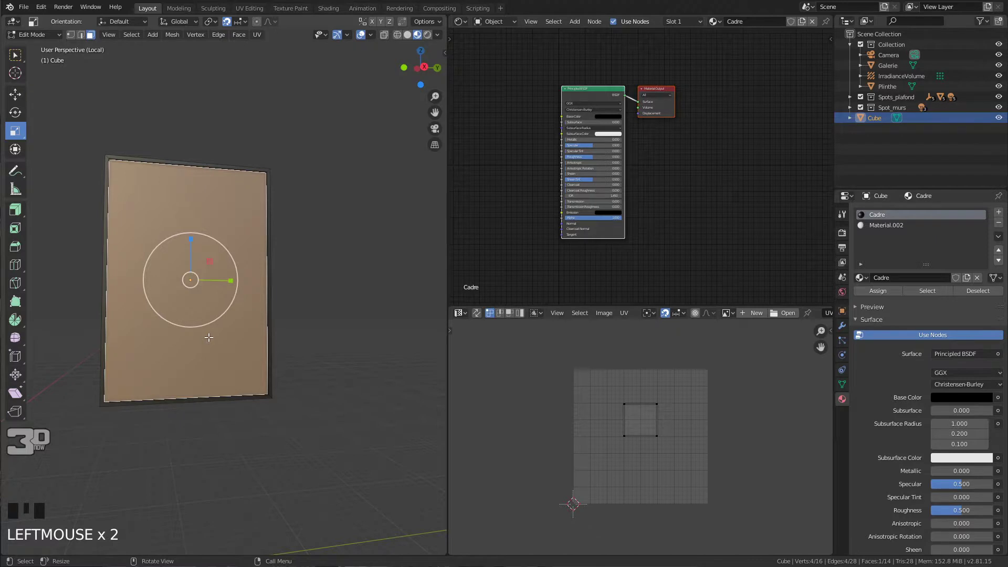
{"action": "key", "text": "u"}
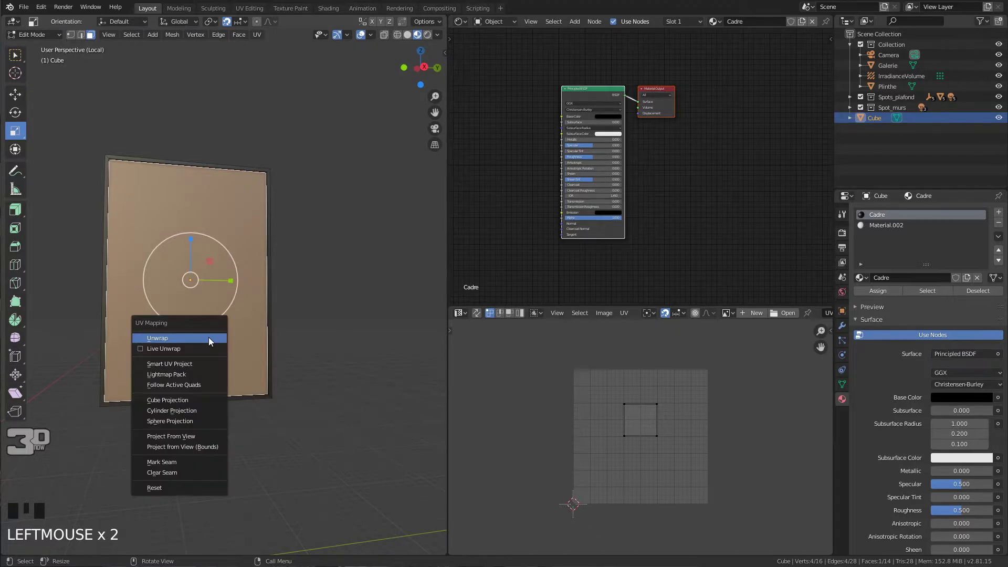
{"action": "key", "text": "u"}
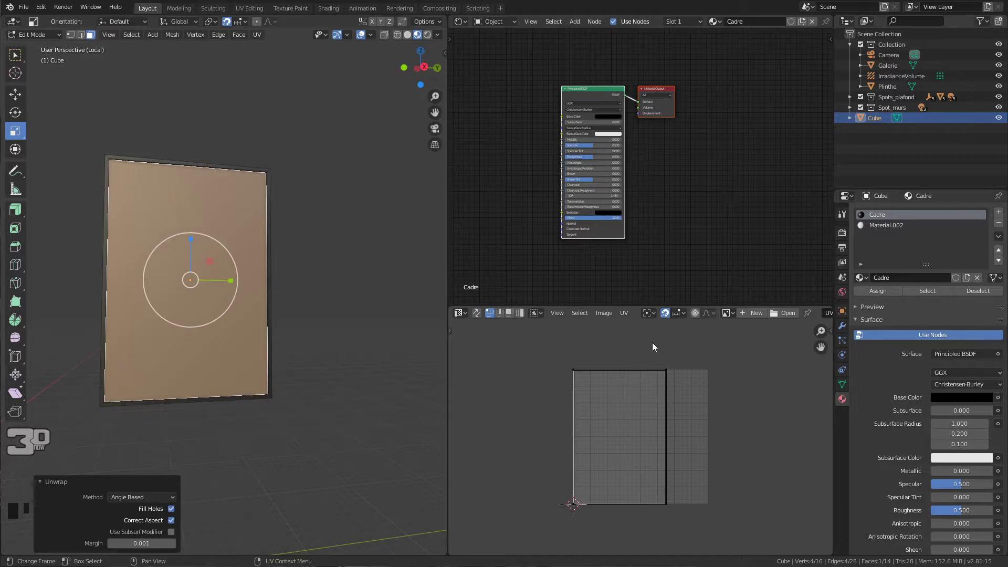
Rename the second material as toile_001 and assign it to the selected canvas face
{"action": "left_click", "coordinate": [886, 226]}
{"action": "left_click", "coordinate": [913, 278]}
{"action": "type", "text": "toil_001"}
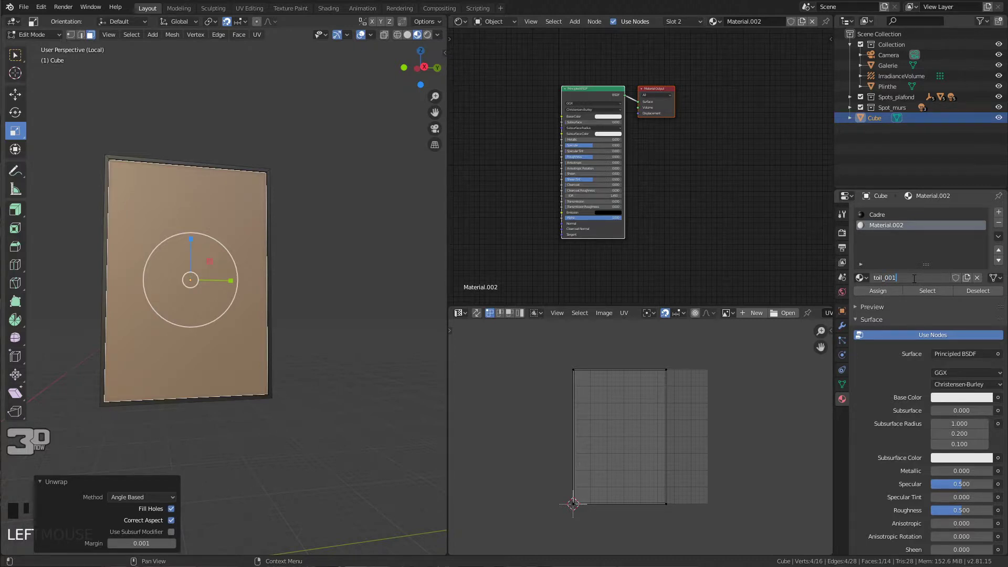
{"action": "type", "text": "e"}
{"action": "key", "text": "Return"}
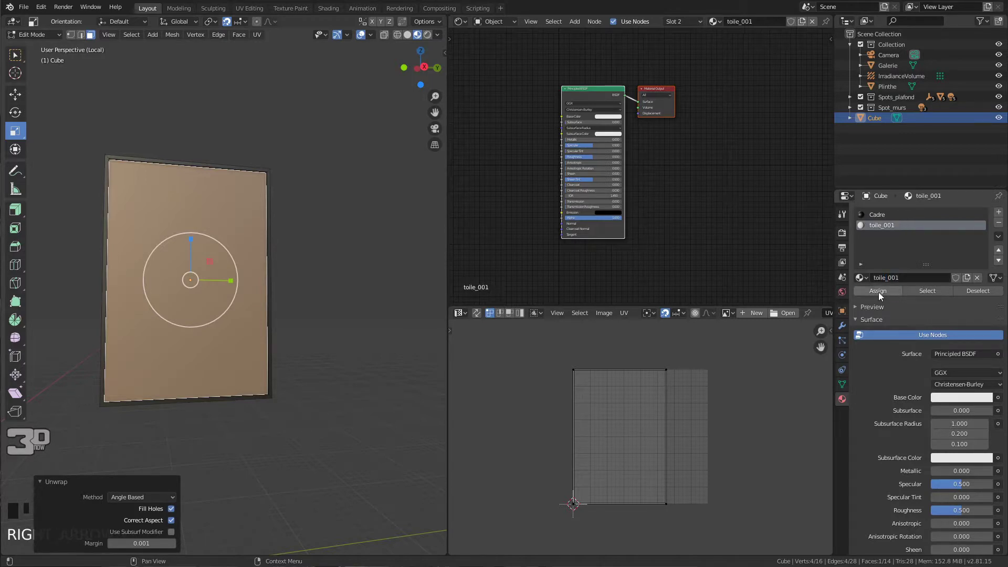
{"action": "left_click", "coordinate": [879, 293]}
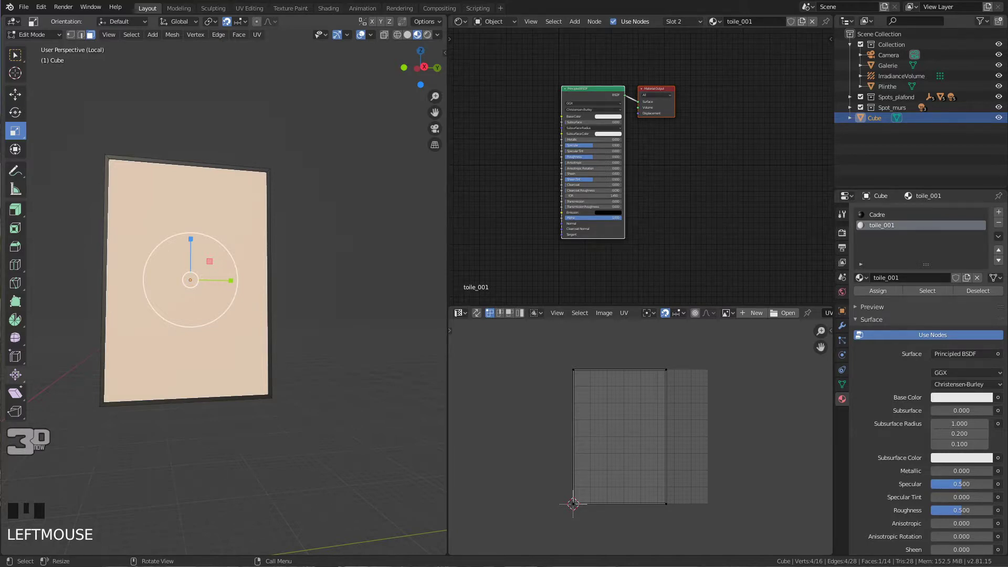
Bring 18_La_frontière_65x92.jpg from the maps folder into the toile_001 nodes and connect its color to the Base Color
{"action": "left_click_drag", "start_coordinate": [0, 190], "coordinate": [426, 190]}
{"action": "double_click", "coordinate": [263, 308]}
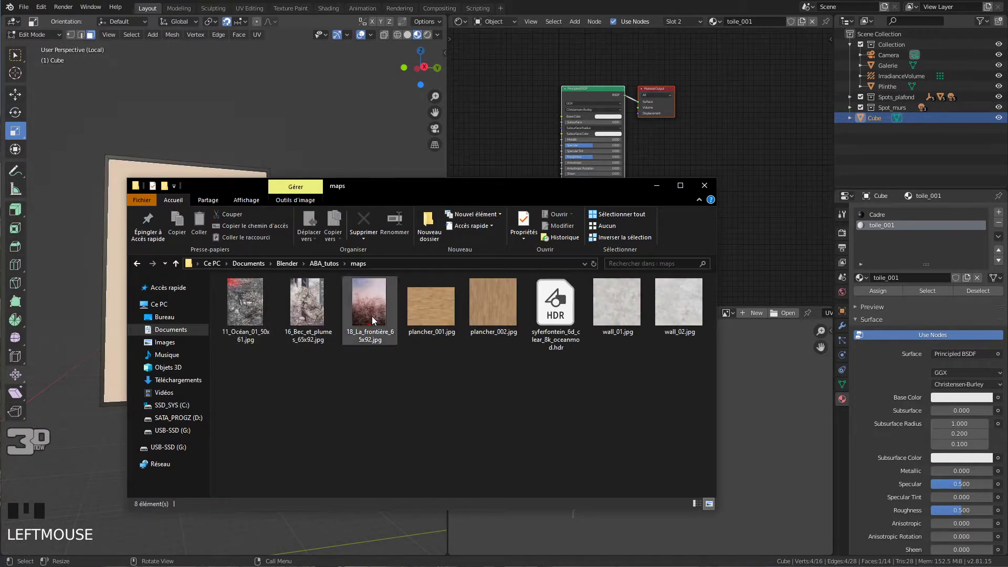
{"action": "left_click_drag", "start_coordinate": [369, 307], "coordinate": [521, 99]}
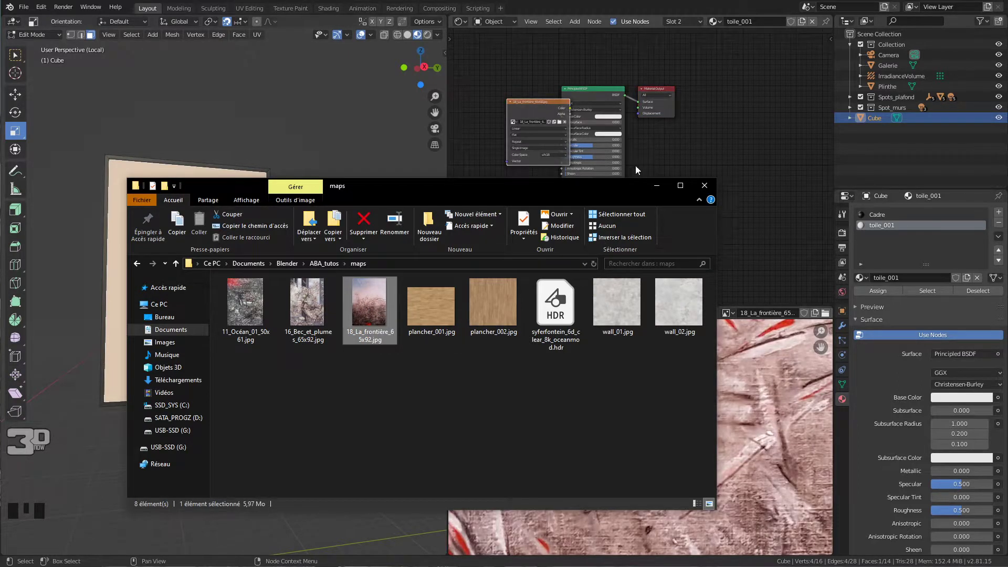
{"action": "left_click", "coordinate": [658, 186]}
{"action": "scroll", "coordinate": [612, 412], "scroll_direction": "down", "scroll_amount": 7}
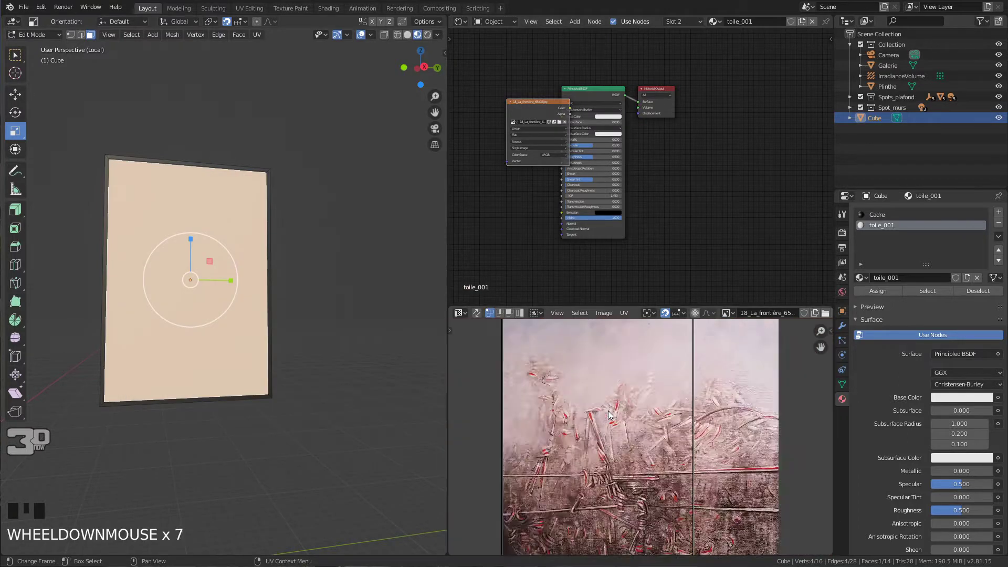
{"action": "scroll", "coordinate": [608, 412], "scroll_direction": "down", "scroll_amount": 1}
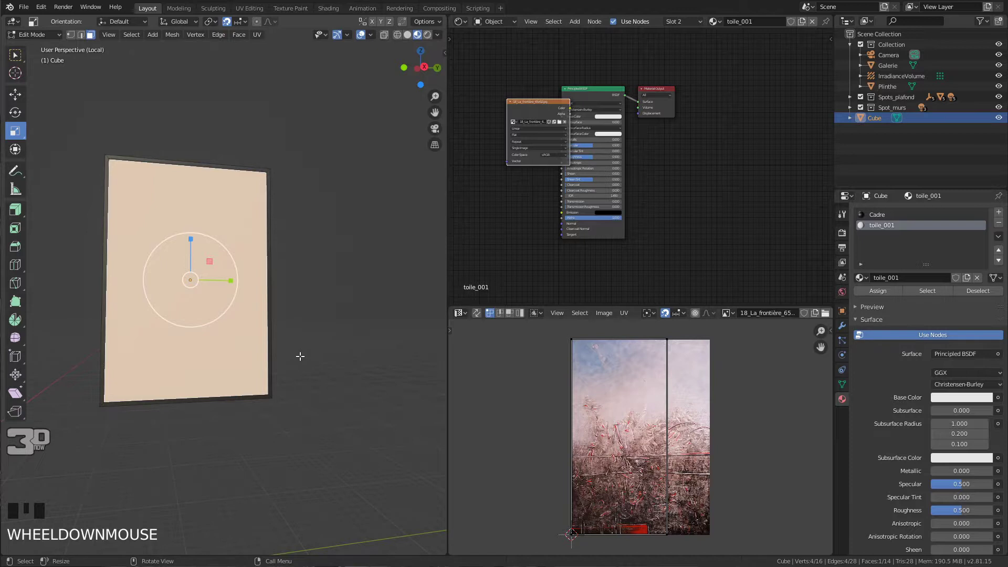
{"action": "left_click_drag", "start_coordinate": [542, 102], "coordinate": [560, 117]}
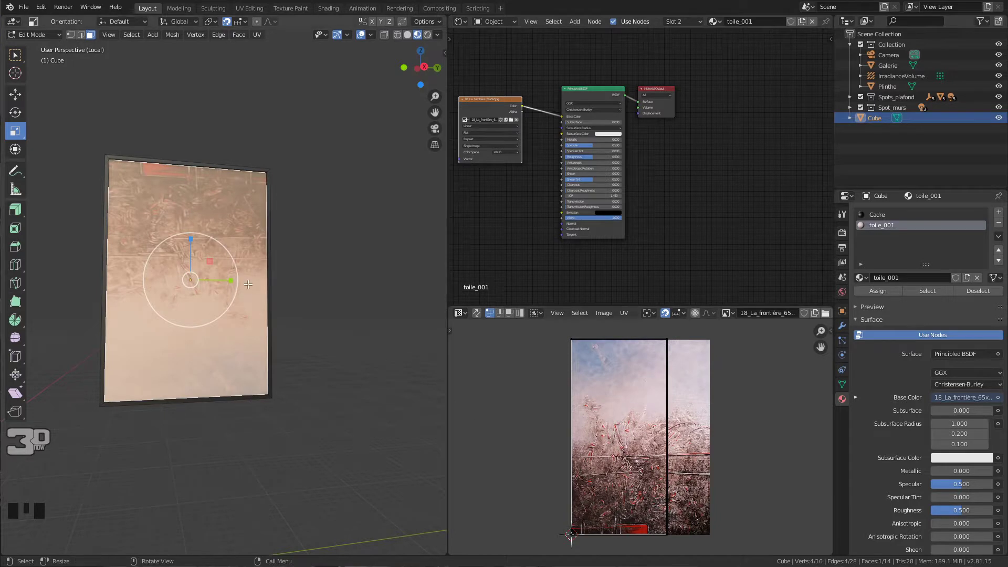
Try to rotate the canvas face's UVs by 180°
{"action": "left_click", "coordinate": [622, 398]}
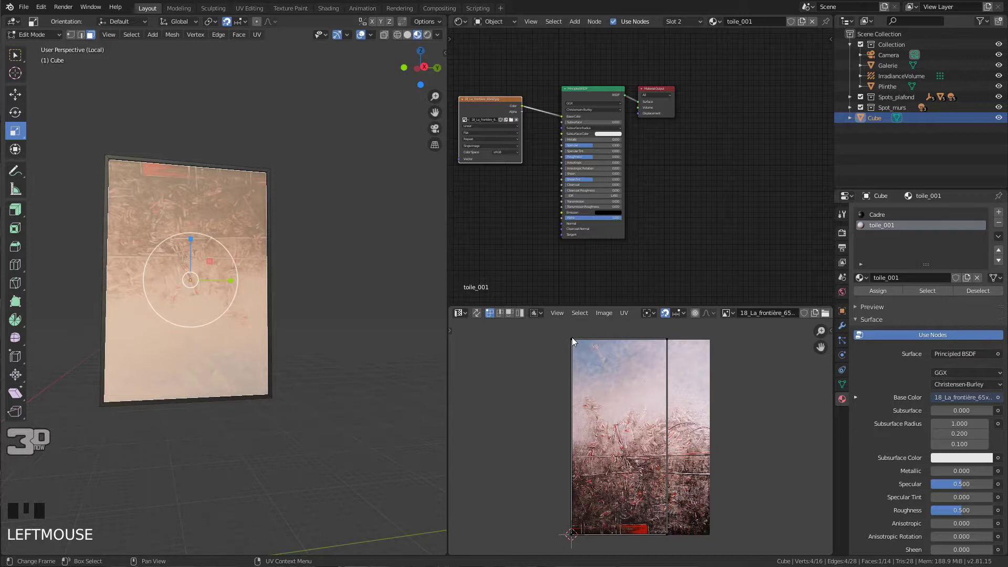
{"action": "left_click", "coordinate": [612, 427]}
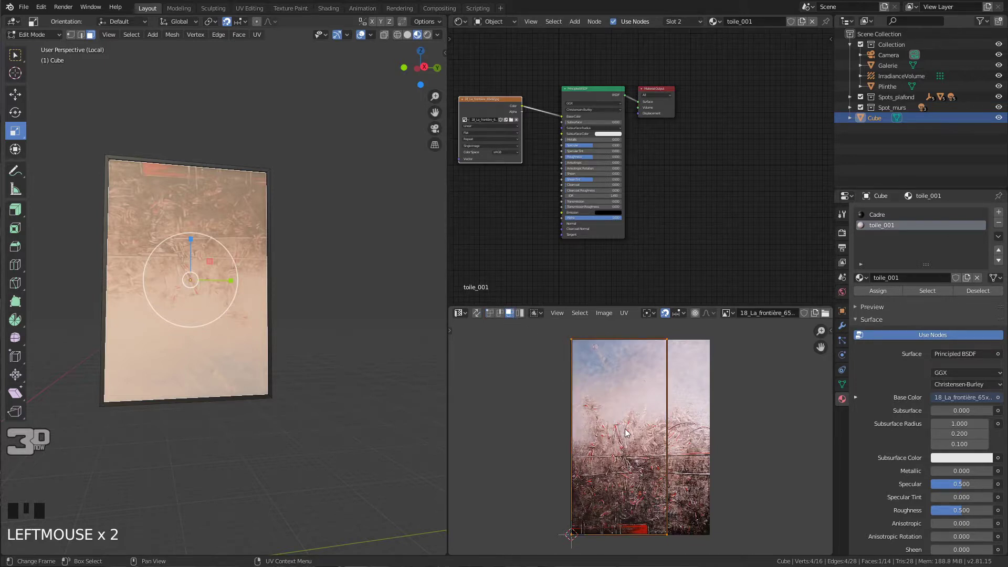
{"action": "key", "text": "r"}
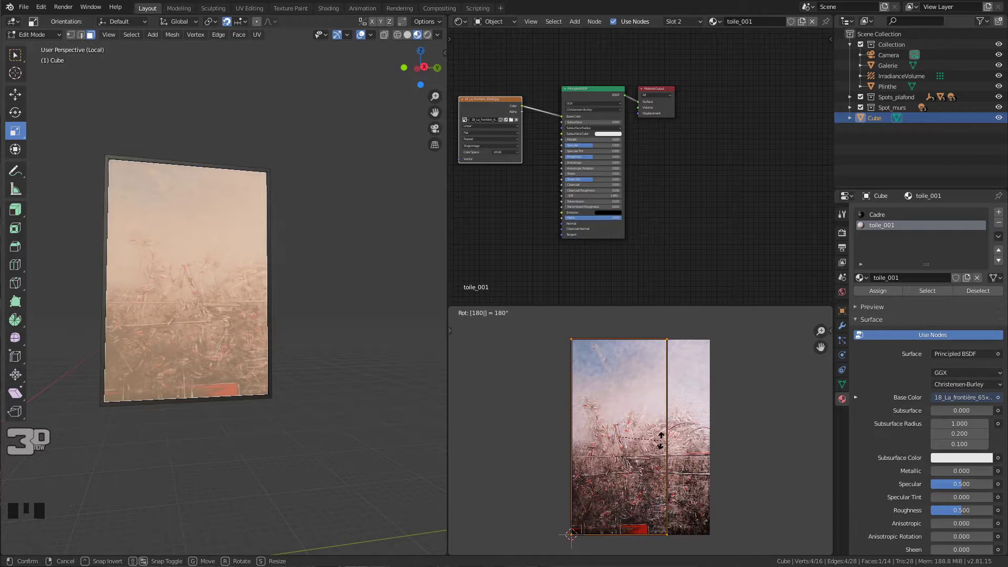
{"action": "key", "text": "Return"}
In edge selection, move the right edge of the UV island along X to the painting image's right border
{"action": "left_click", "coordinate": [499, 312]}
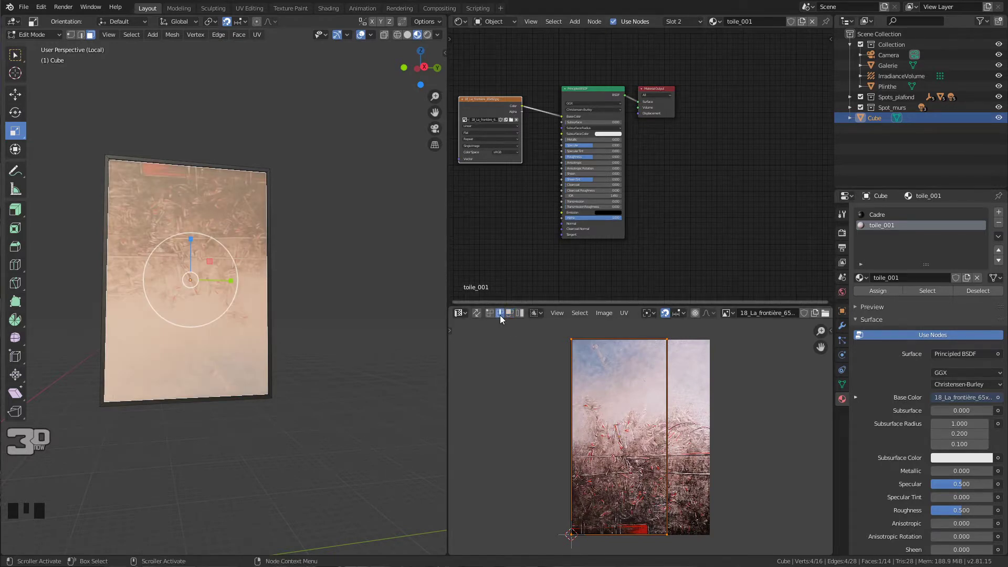
{"action": "double_click", "coordinate": [667, 414]}
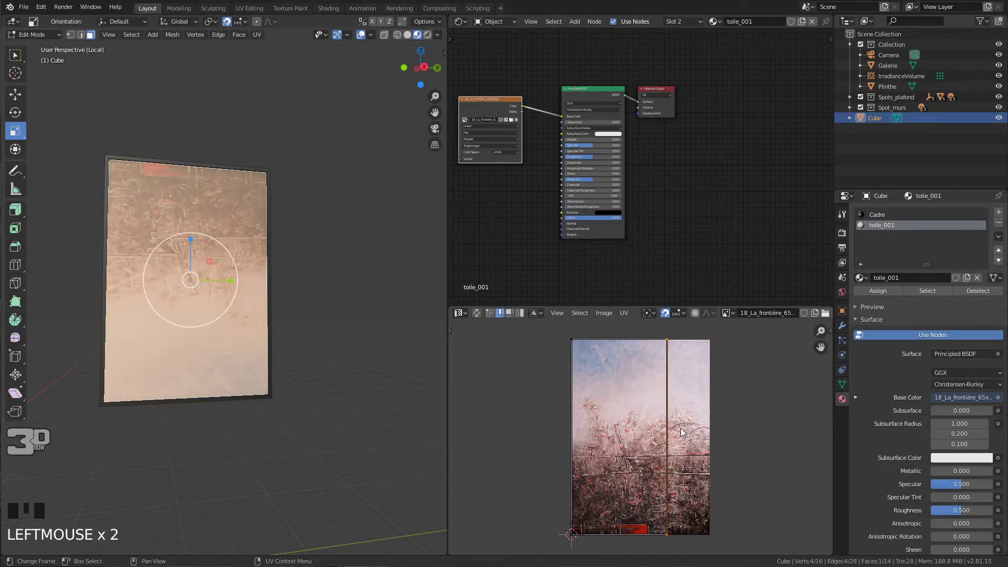
{"action": "key", "text": "g"}
{"action": "key", "text": "x"}
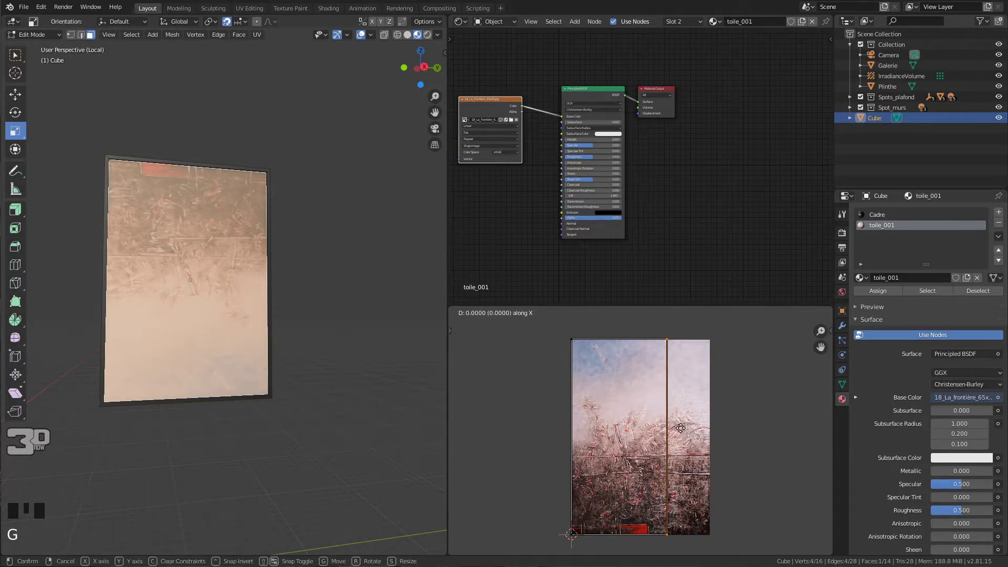
{"action": "left_click", "coordinate": [722, 435]}
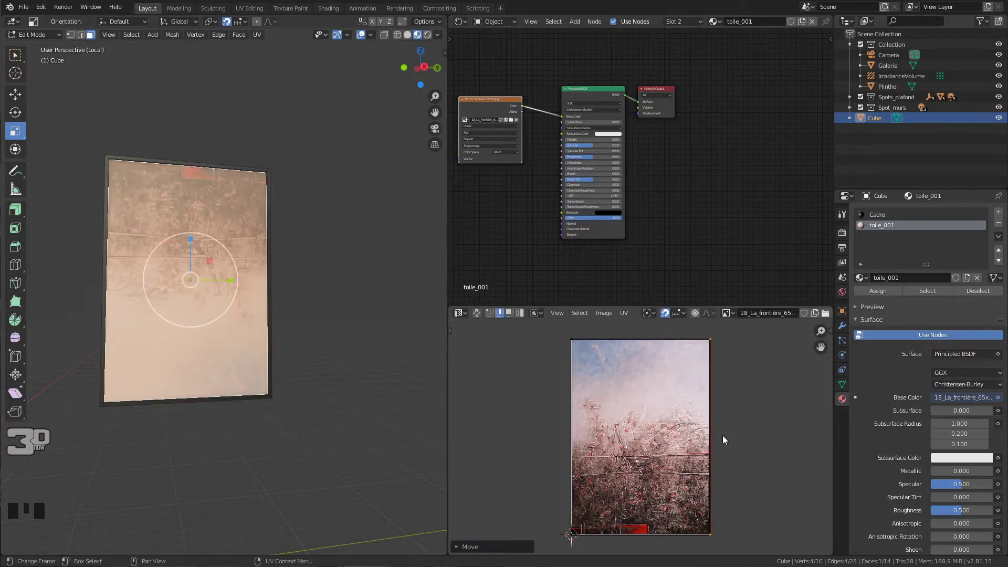
Select all UVs of the canvas face and rotate them about 180° so the painting is upright
{"action": "middle_click_drag", "start_coordinate": [226, 315], "coordinate": [285, 353]}
{"action": "scroll", "coordinate": [213, 306], "scroll_direction": "up", "scroll_amount": 4}
{"action": "scroll", "coordinate": [324, 342], "scroll_direction": "down", "scroll_amount": 2}
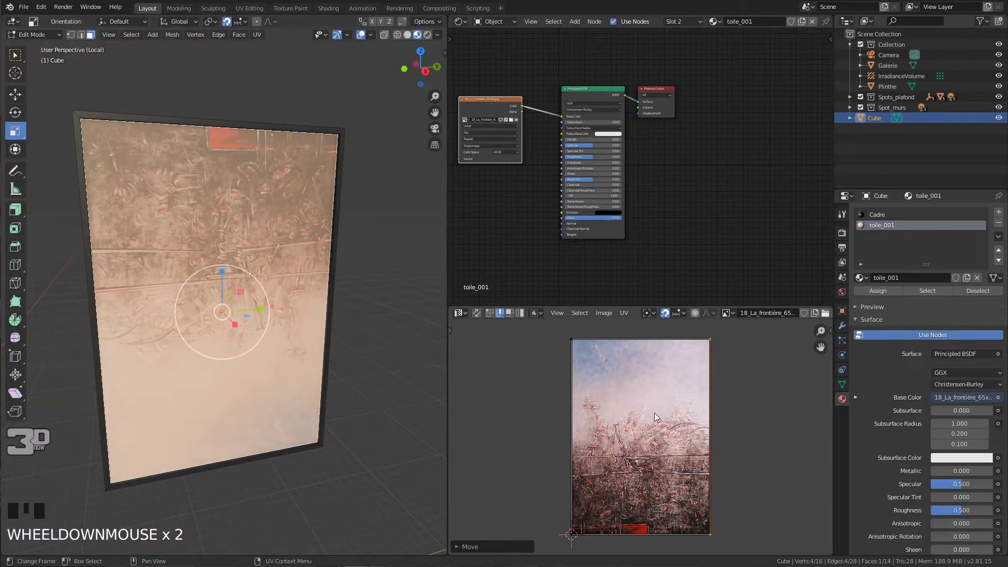
{"action": "key", "text": "a"}
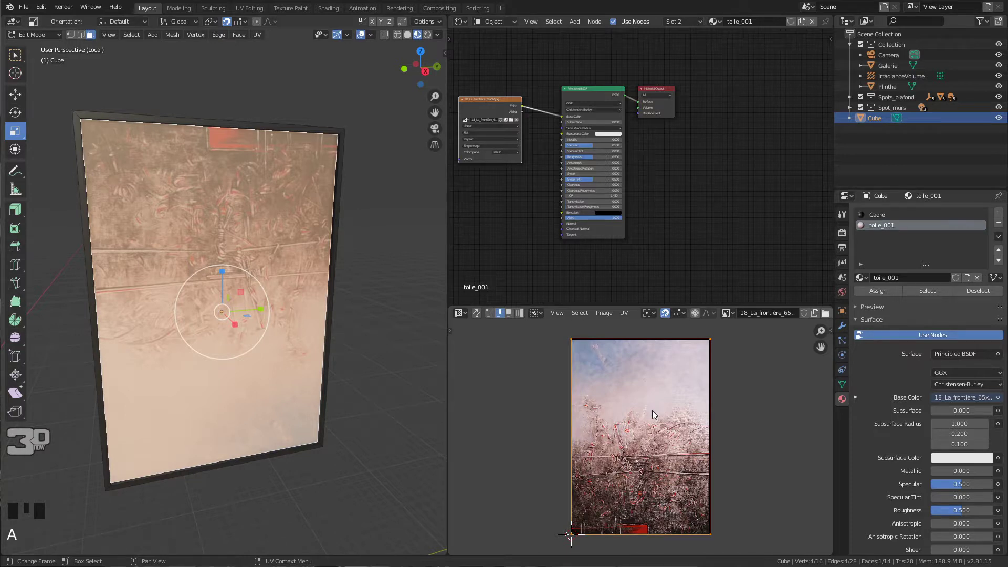
{"action": "key", "text": "r"}
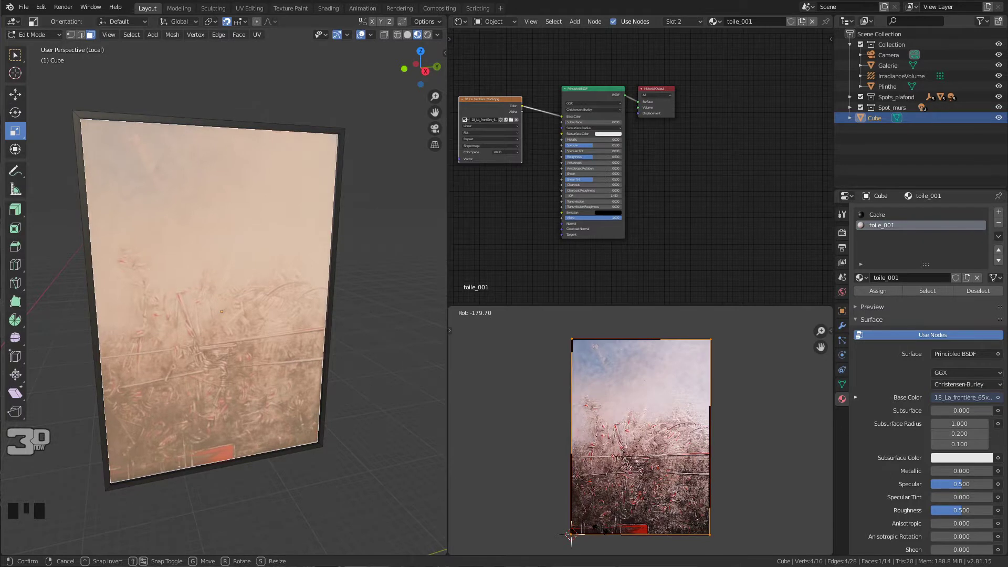
{"action": "left_click", "coordinate": [603, 531]}
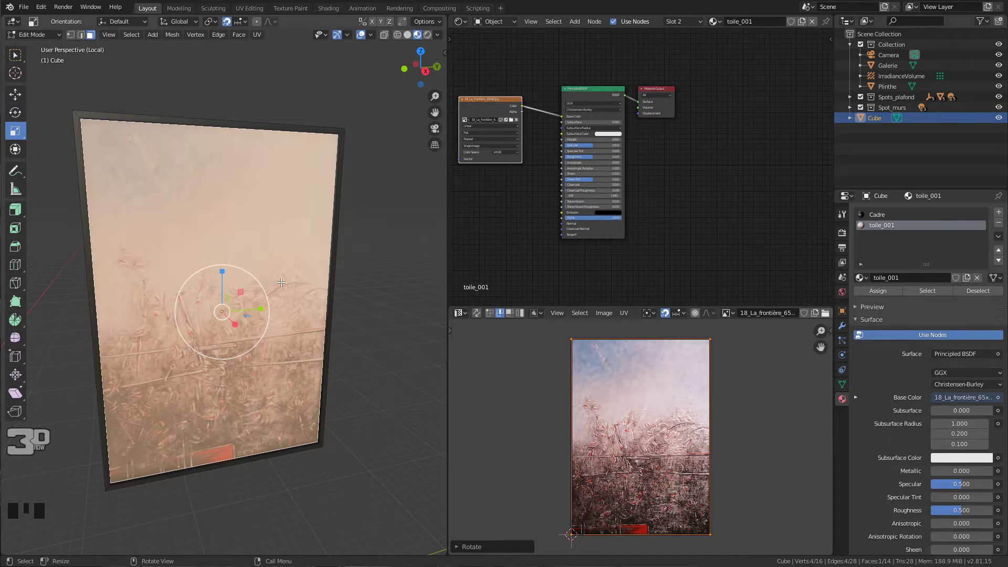
Switch the 3D view to vertex selection with X-ray on and Solid shading
{"action": "key", "text": "1"}
{"action": "middle_click_drag", "start_coordinate": [314, 314], "coordinate": [328, 204]}
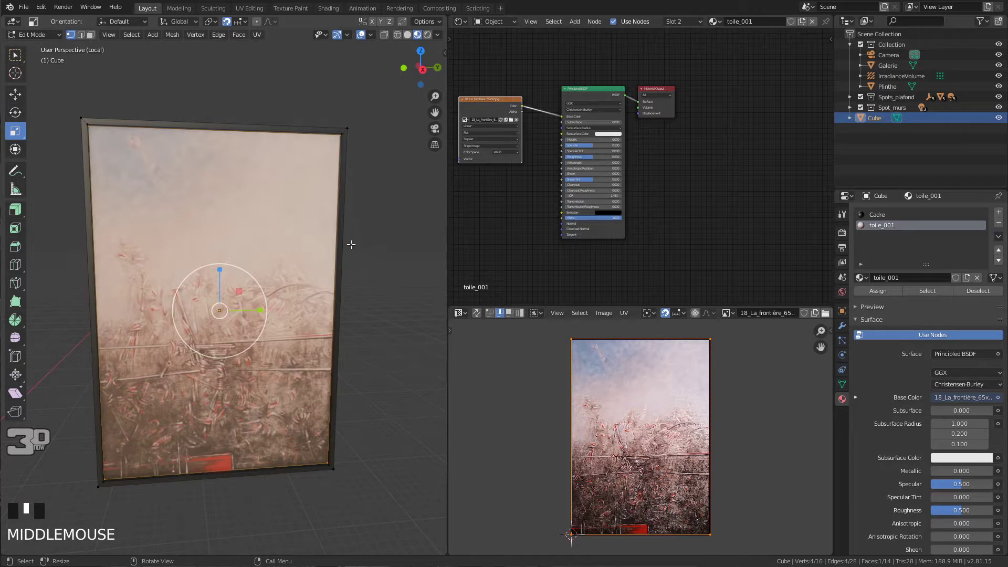
{"action": "key", "text": "alt+z"}
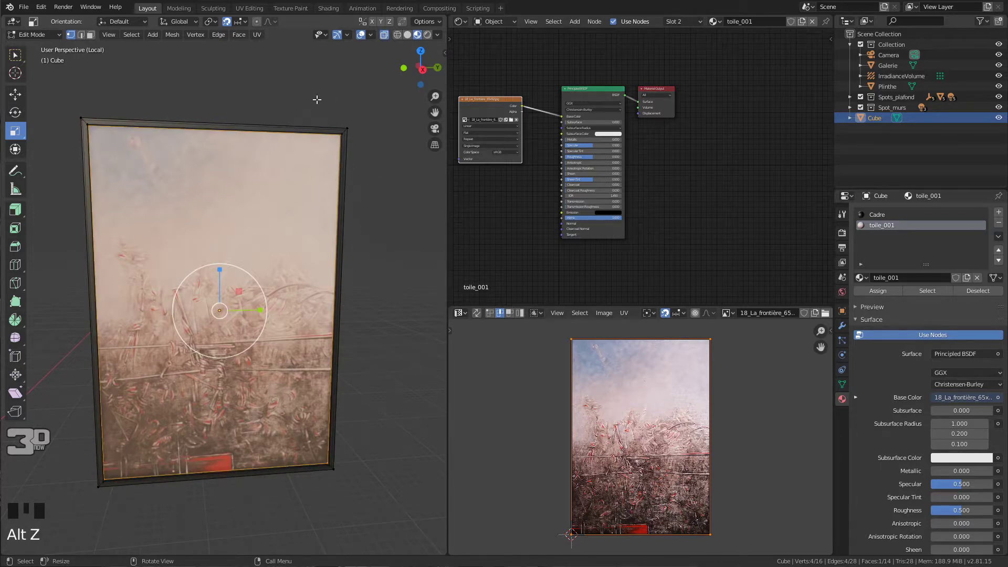
{"action": "left_click", "coordinate": [422, 41]}
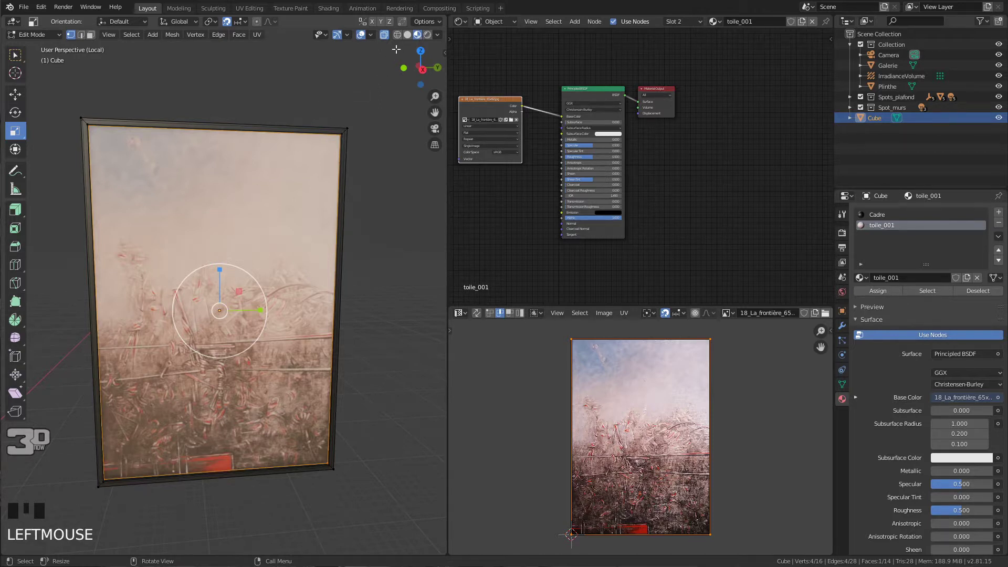
{"action": "left_click", "coordinate": [408, 34]}
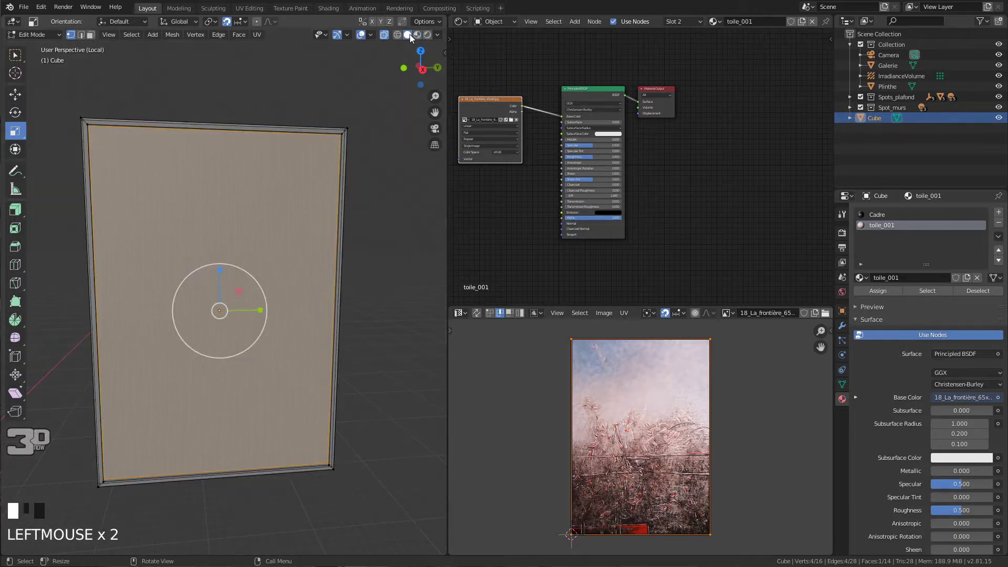
Box-select the vertices along the right side of the frame and move them 0.1 m along Y in Material Preview shading
{"action": "left_click", "coordinate": [300, 102]}
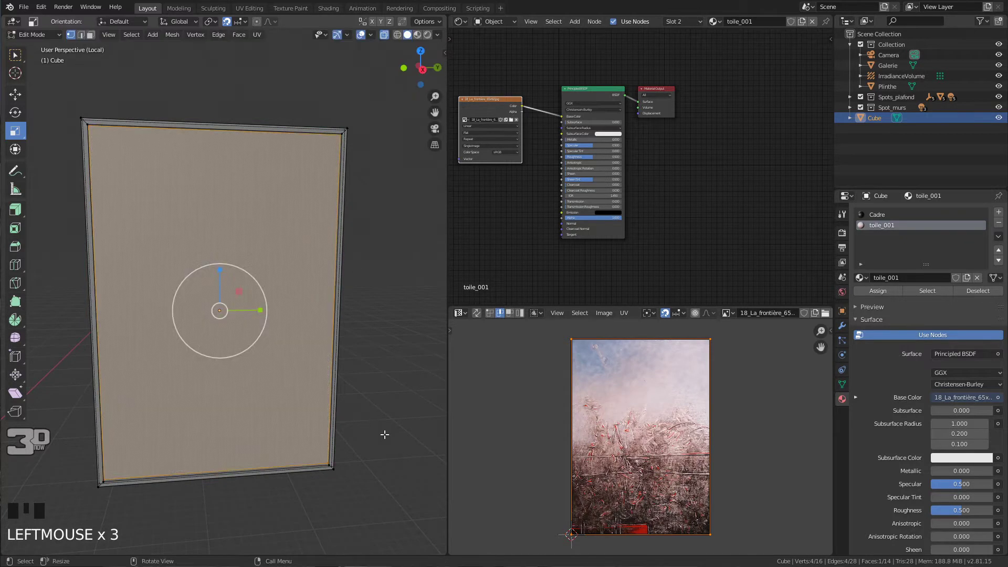
{"action": "left_click", "coordinate": [15, 55]}
{"action": "left_click_drag", "start_coordinate": [299, 102], "coordinate": [398, 530]}
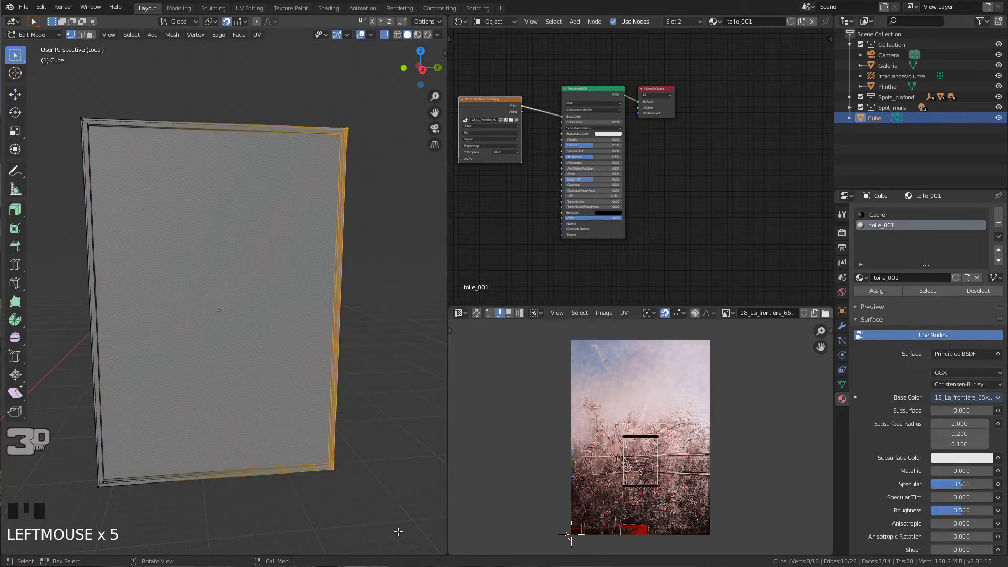
{"action": "left_click", "coordinate": [417, 34]}
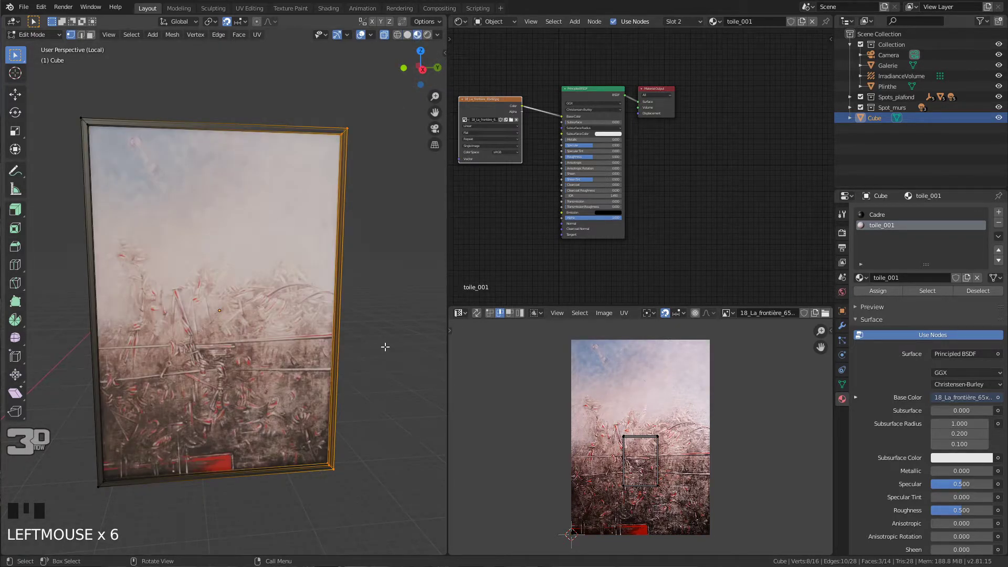
{"action": "key", "text": "g"}
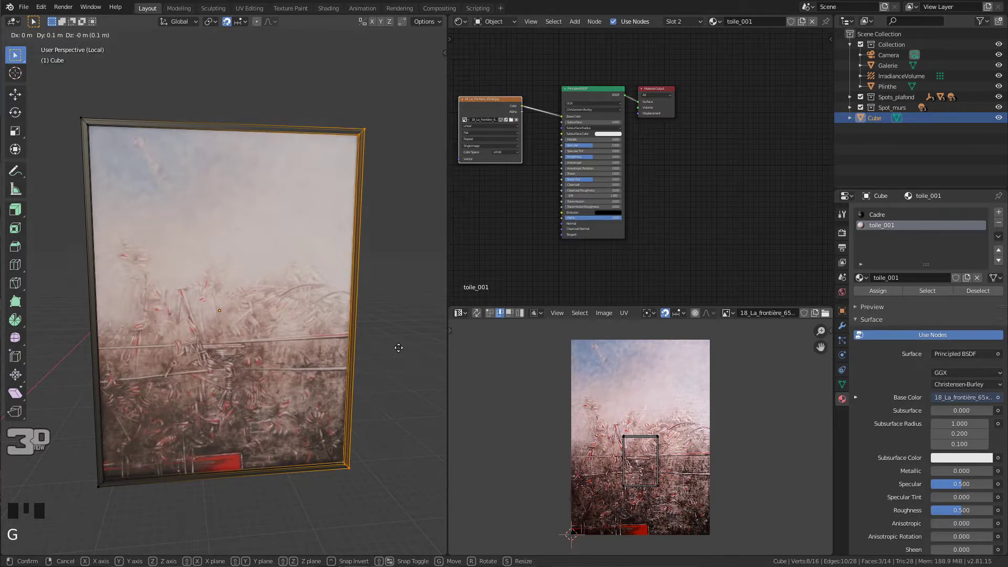
{"action": "key", "text": "y"}
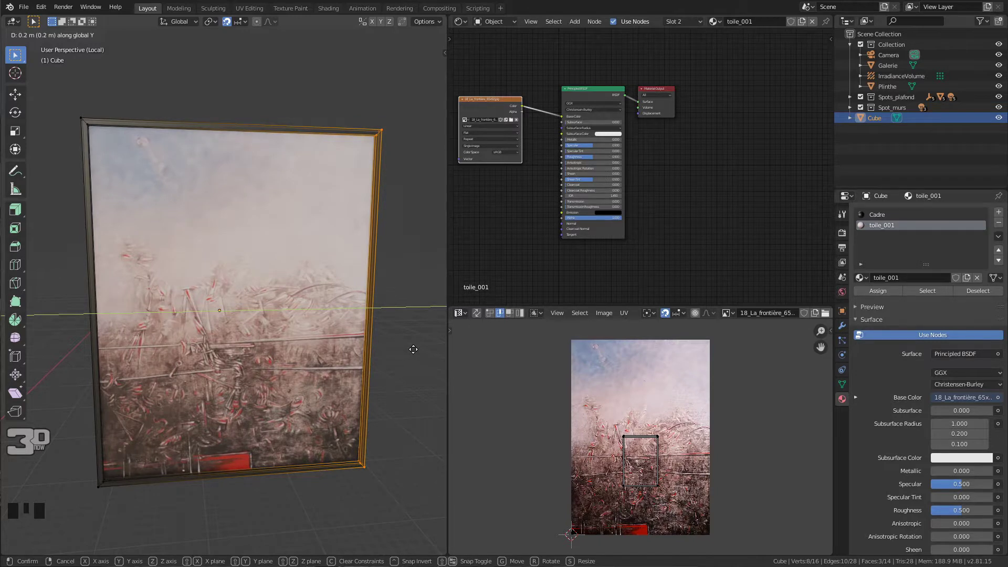
{"action": "left_click", "coordinate": [407, 348]}
{"action": "mouse_move", "coordinate": [407, 369]}
{"action": "middle_mouse_down"}
{"action": "mouse_move", "coordinate": [396, 351]}
{"action": "mouse_move", "coordinate": [402, 357]}
{"action": "middle_mouse_up"}
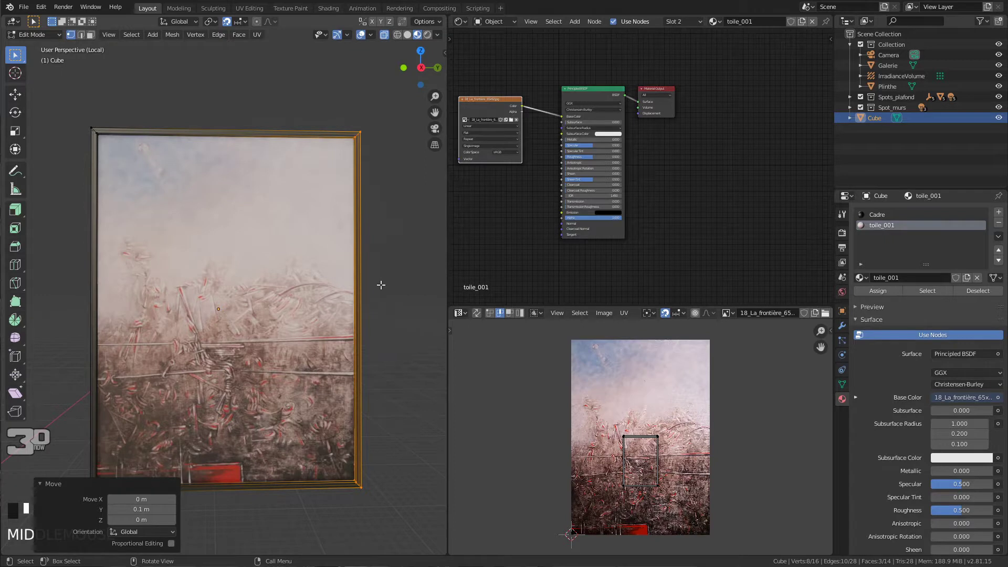
{"action": "scroll", "coordinate": [389, 349], "scroll_direction": "down", "scroll_amount": 3}
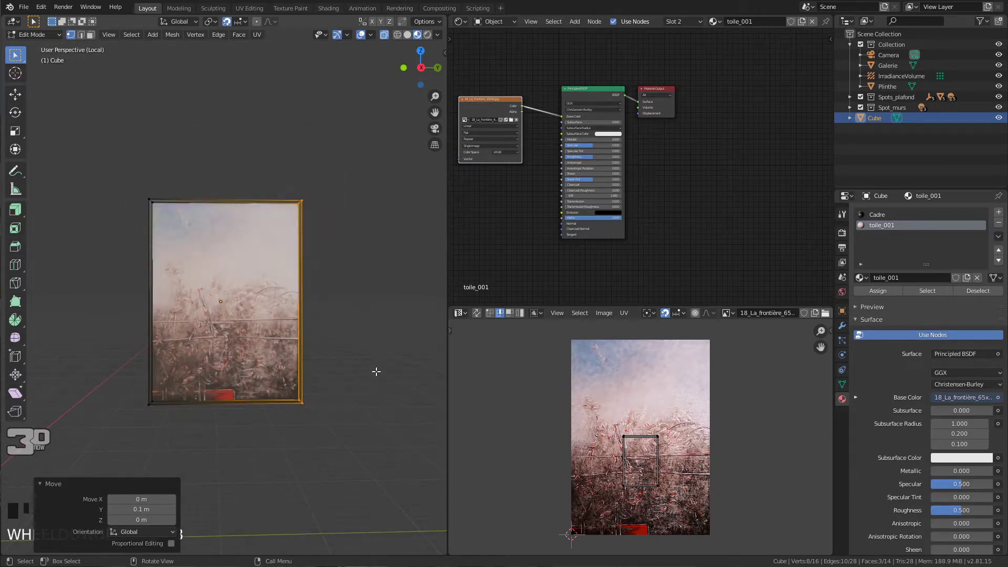
Return to Object Mode, leave local view and show the canvas from the front in Wireframe shading
{"action": "key", "text": "Tab"}
{"action": "middle_click_drag", "start_coordinate": [374, 370], "coordinate": [341, 394]}
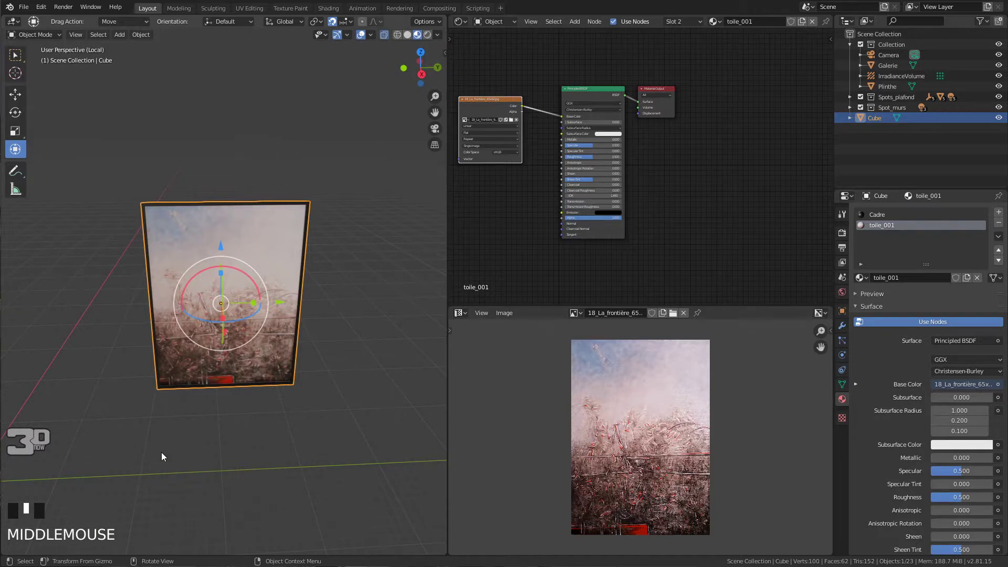
{"action": "key", "text": "KP_Divide"}
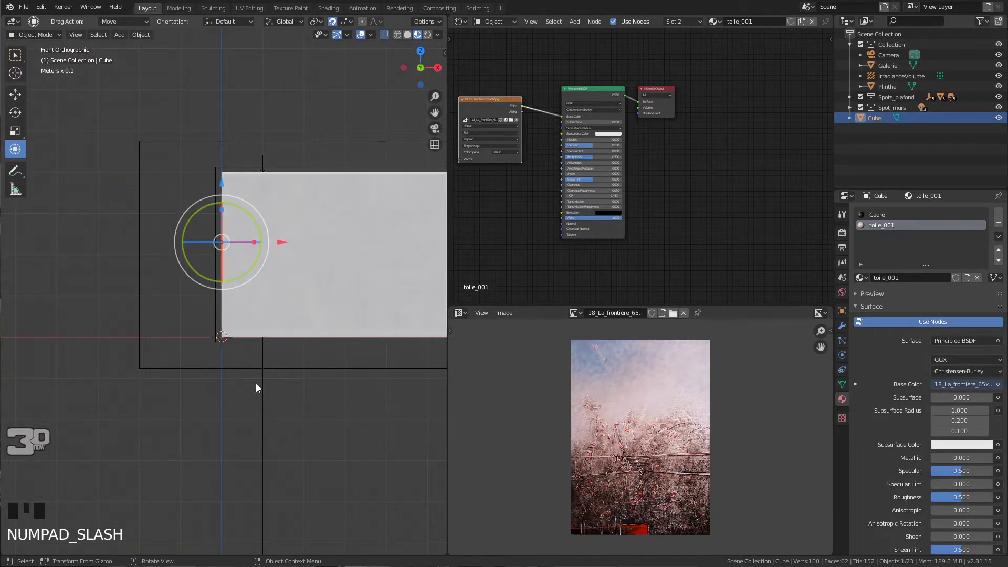
{"action": "key", "text": "shift+z"}
{"action": "scroll", "coordinate": [231, 247], "scroll_direction": "up", "scroll_amount": 7}
{"action": "middle_click_drag", "start_coordinate": [239, 251], "coordinate": [263, 351], "text": "shift"}
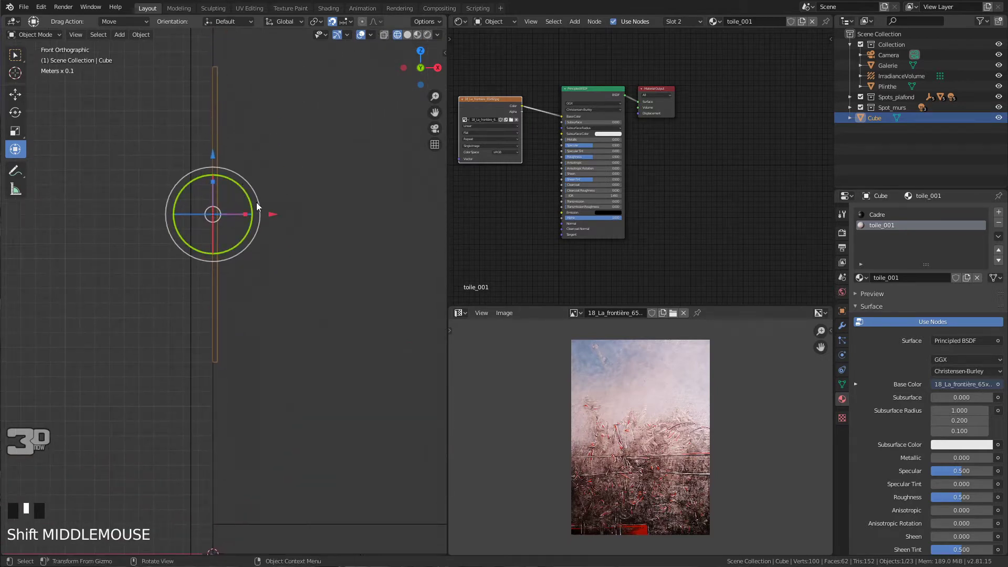
With snapping off, tilt the canvas about Y by 1.1° and back by -0.361°, and deselect it
{"action": "left_click_drag", "start_coordinate": [235, 180], "coordinate": [235, 181]}
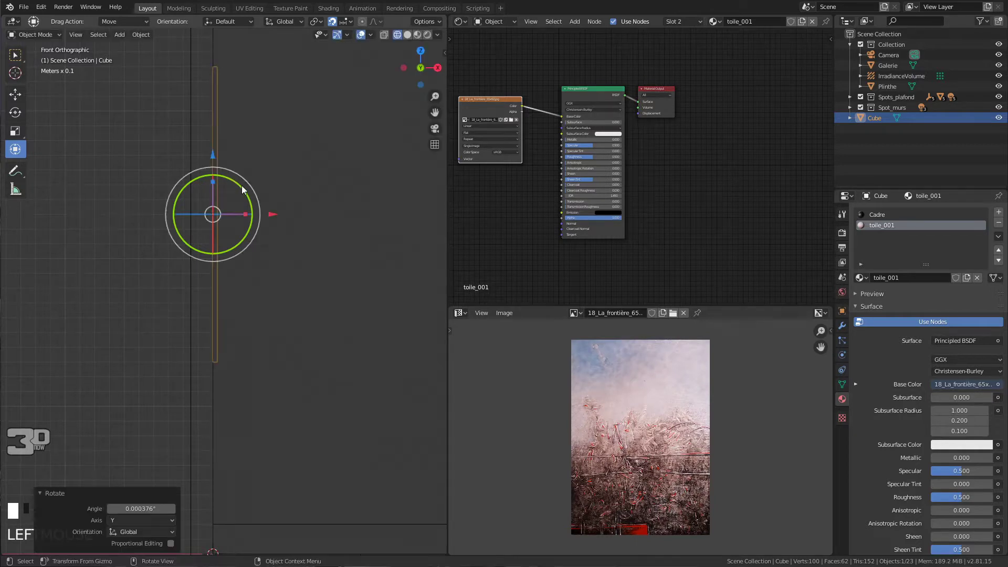
{"action": "left_click_drag", "start_coordinate": [270, 213], "coordinate": [253, 194]}
{"action": "key", "text": "shift+Tab"}
{"action": "scroll", "coordinate": [209, 363], "scroll_direction": "up", "scroll_amount": 3}
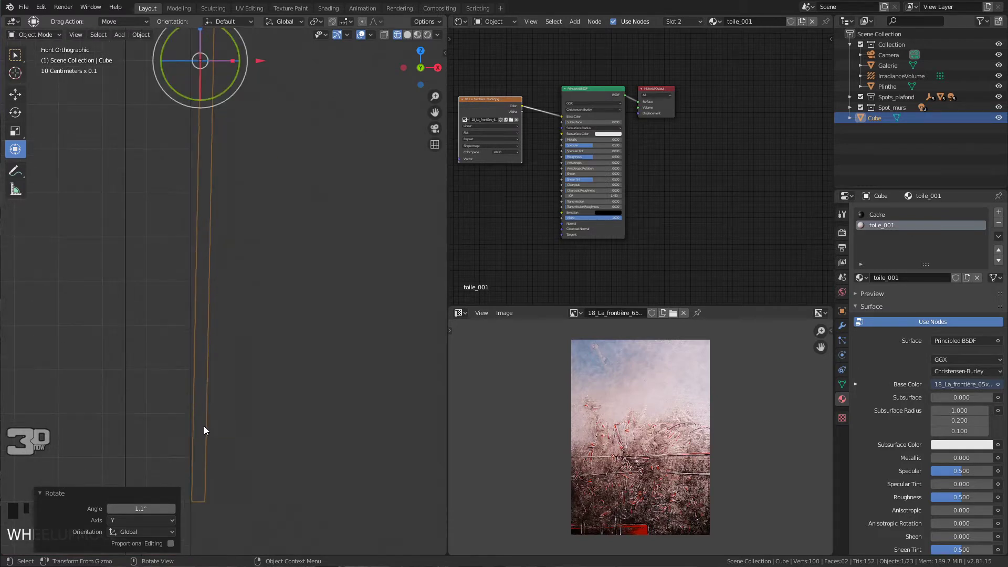
{"action": "scroll", "coordinate": [214, 456], "scroll_direction": "down", "scroll_amount": 5}
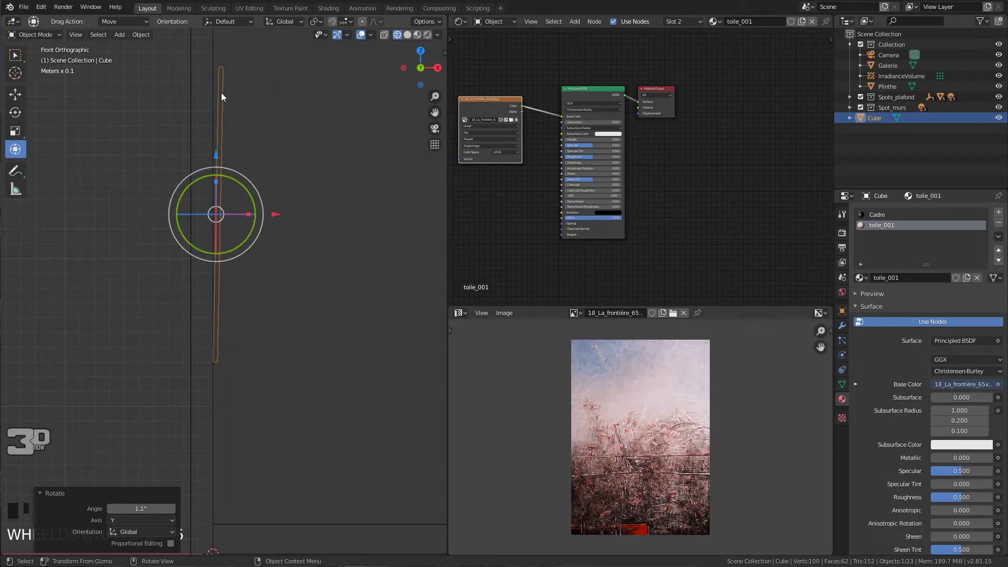
{"action": "left_click_drag", "start_coordinate": [248, 191], "coordinate": [247, 180]}
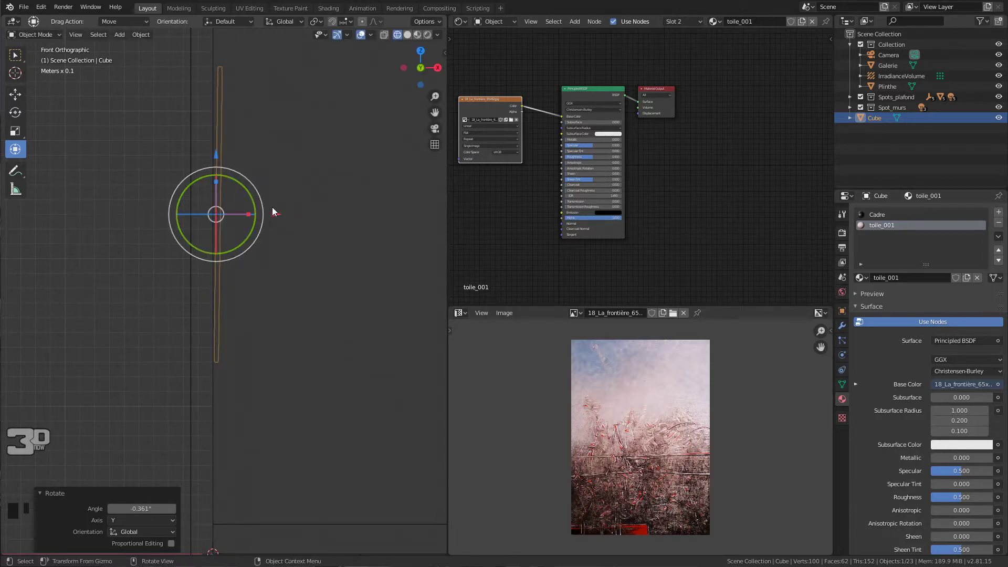
{"action": "left_click", "coordinate": [153, 339]}
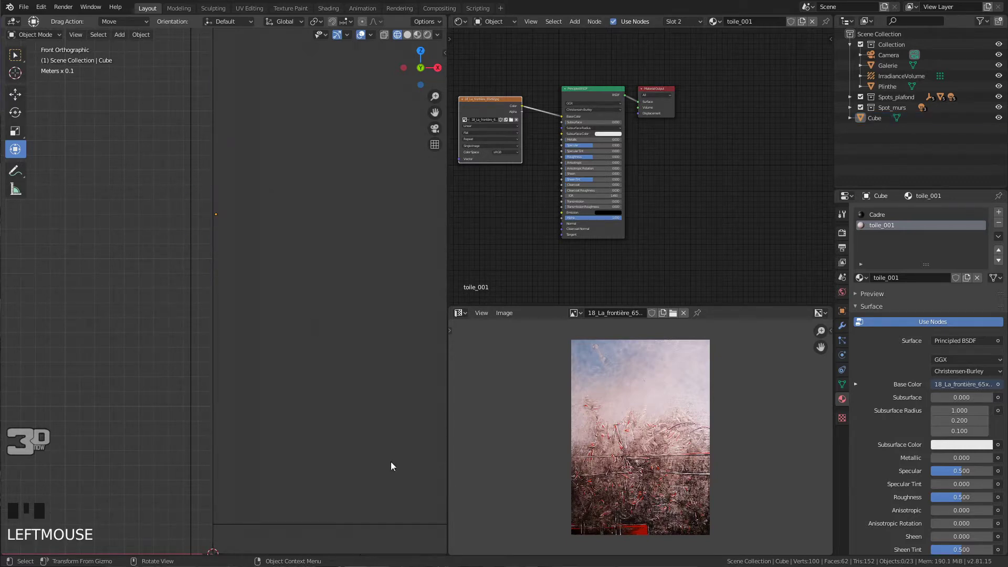
Join the image editor and node editor areas into the 3D view so it fills the main workspace
{"action": "right_click", "coordinate": [784, 304]}
{"action": "left_click", "coordinate": [767, 331]}
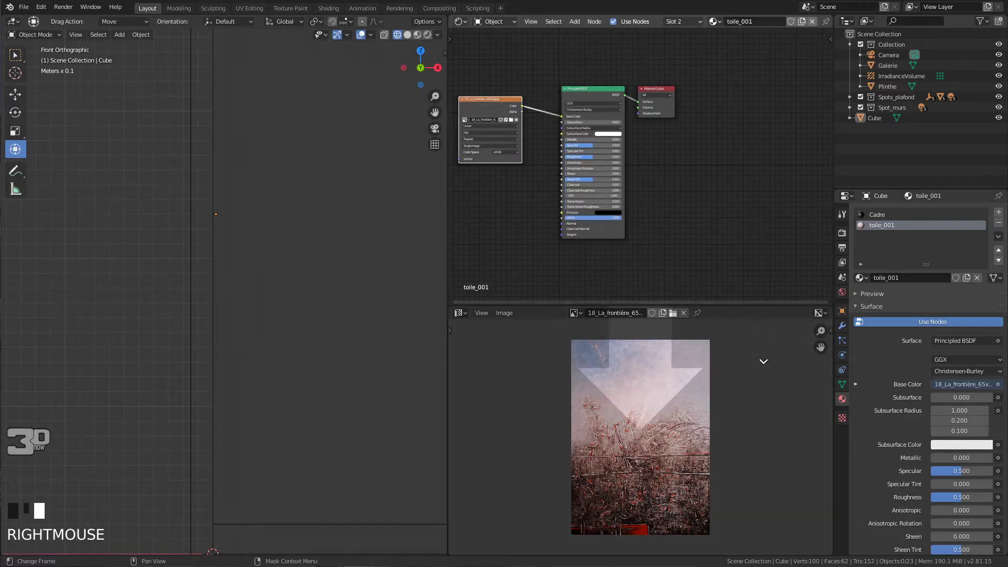
{"action": "left_click", "coordinate": [764, 361]}
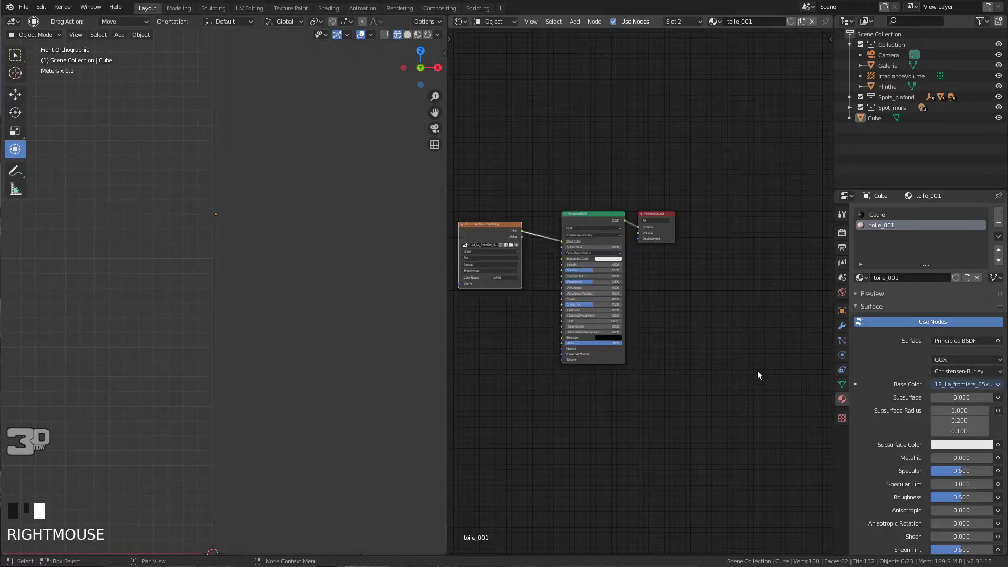
{"action": "right_click", "coordinate": [446, 345]}
{"action": "left_click", "coordinate": [447, 342]}
{"action": "left_click", "coordinate": [481, 346]}
Switch the 3D view to Rendered shading and bring the gallery wall with the hung canvas into view
{"action": "scroll", "coordinate": [474, 297], "scroll_direction": "down", "scroll_amount": 8}
{"action": "middle_click_drag", "start_coordinate": [475, 297], "coordinate": [297, 287]}
{"action": "key", "text": "z"}
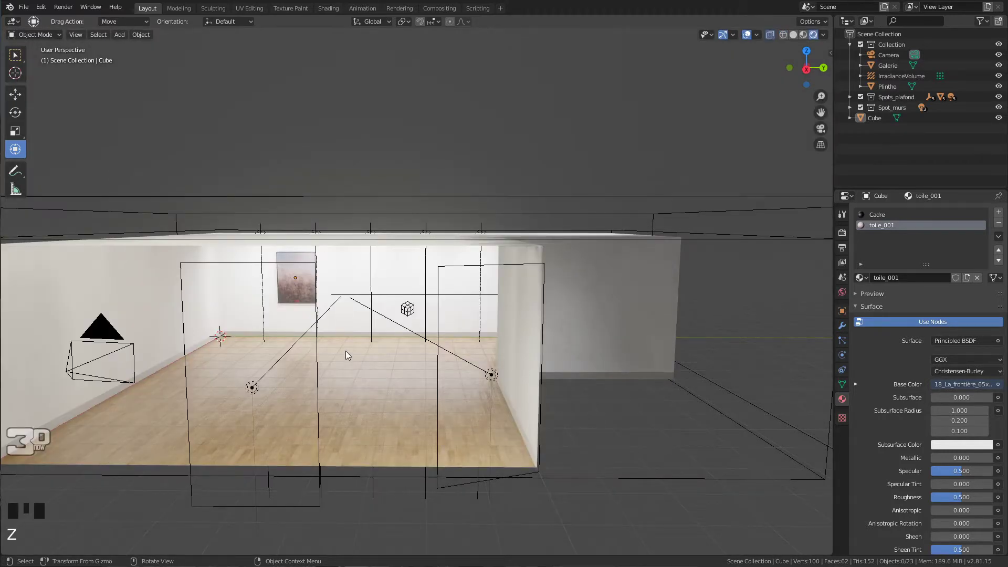
{"action": "middle_click_drag", "start_coordinate": [338, 320], "coordinate": [348, 316]}
{"action": "scroll", "coordinate": [302, 297], "scroll_direction": "up", "scroll_amount": 4}
{"action": "scroll", "coordinate": [302, 297], "scroll_direction": "up", "scroll_amount": 1}
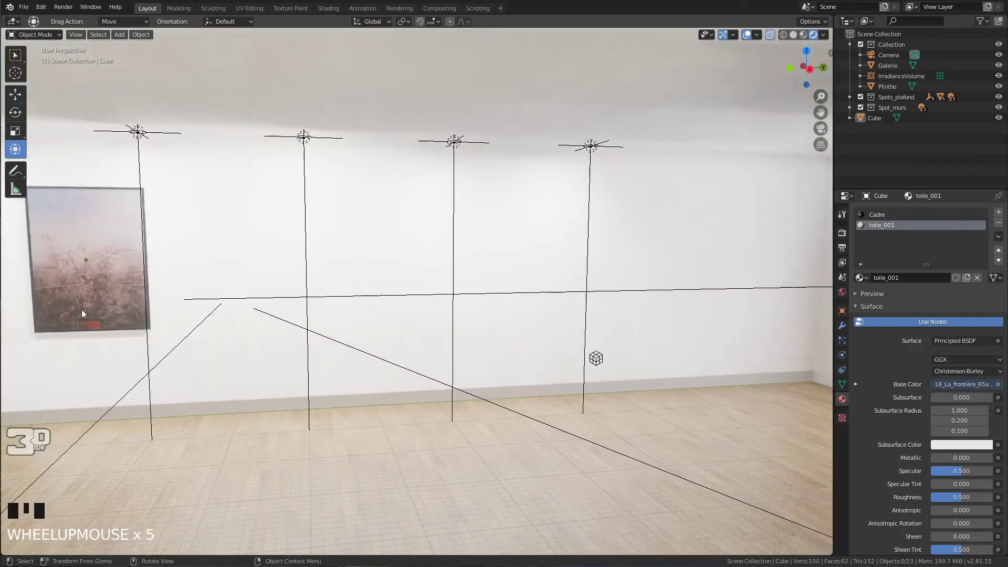
Select the canvas on the gallery wall and duplicate it in place
{"action": "left_click", "coordinate": [139, 316]}
{"action": "scroll", "coordinate": [138, 309], "scroll_direction": "down", "scroll_amount": 2}
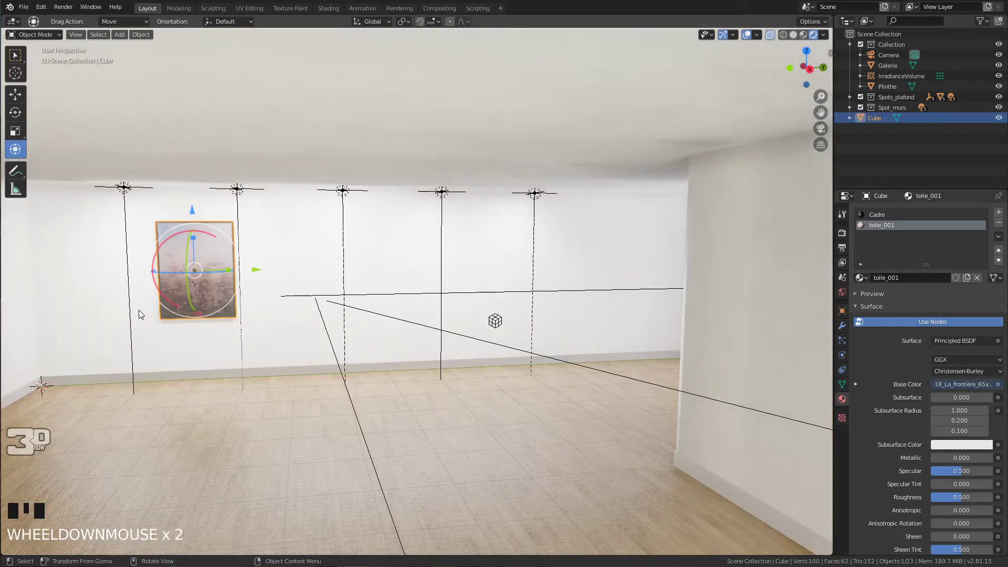
{"action": "key", "text": "shift+d"}
{"action": "right_click", "coordinate": [257, 274]}
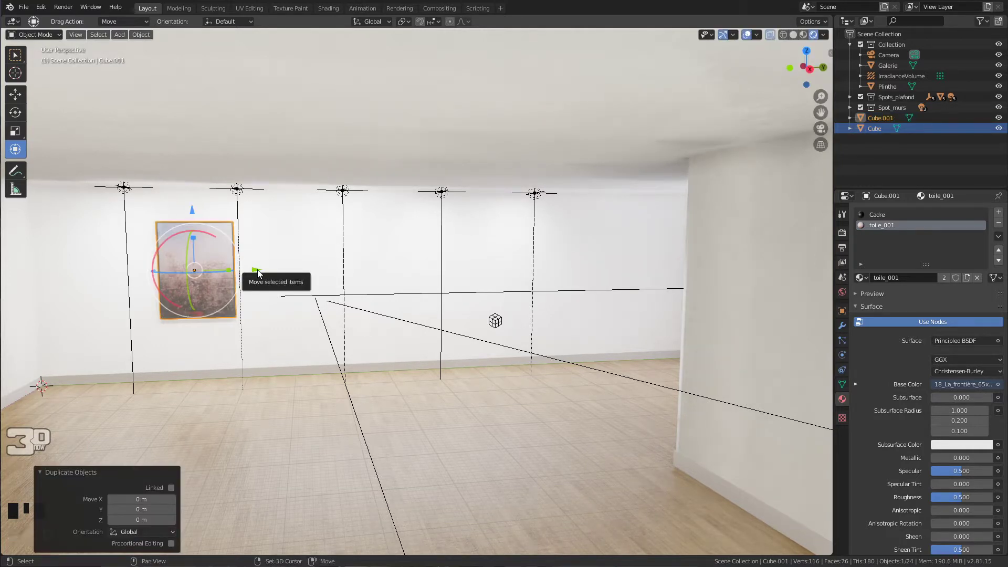
Duplicate the canvas 4 m along Y and repeat the duplication once to add a third painting
{"action": "key", "text": "shift+d"}
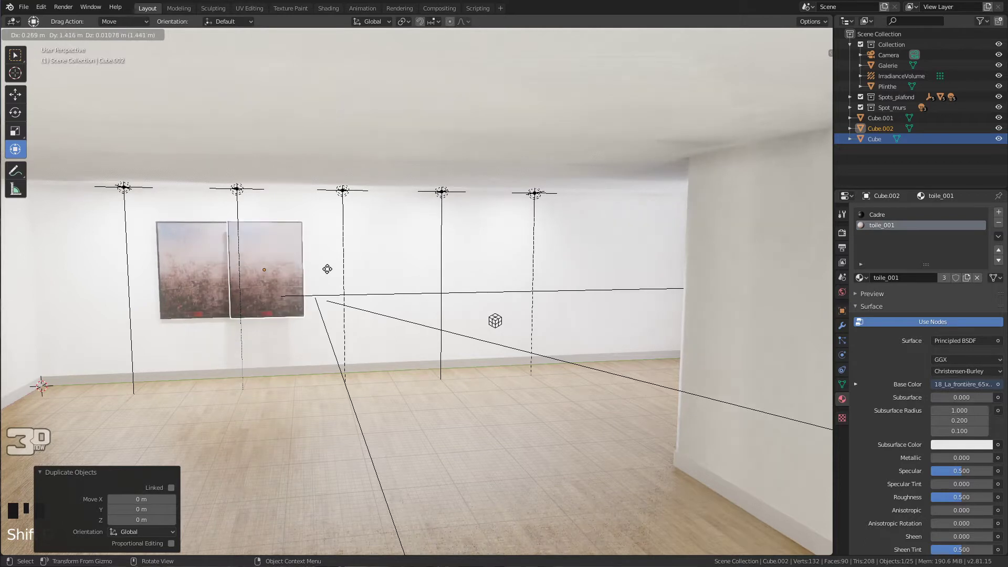
{"action": "type", "text": "y"}
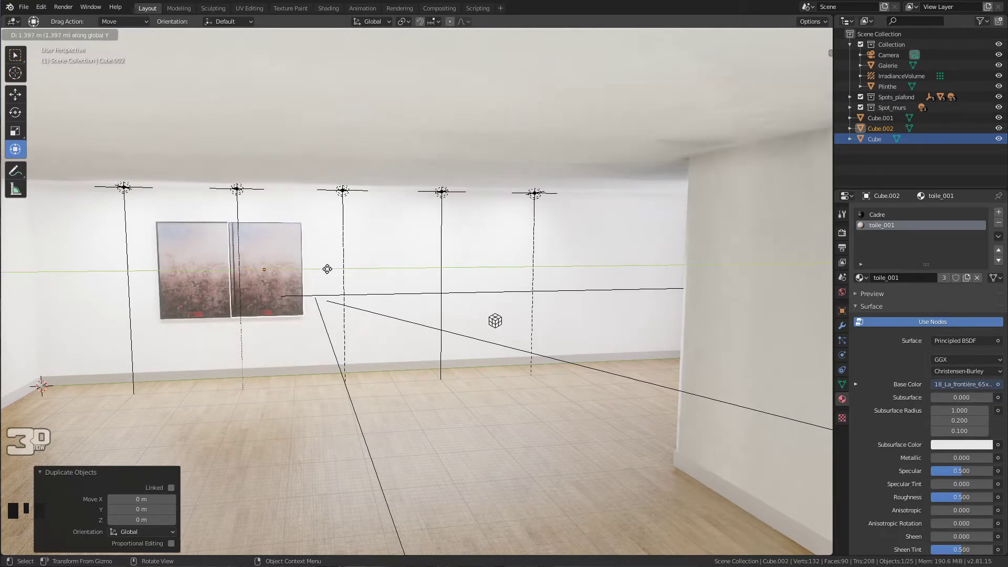
{"action": "type", "text": "2"}
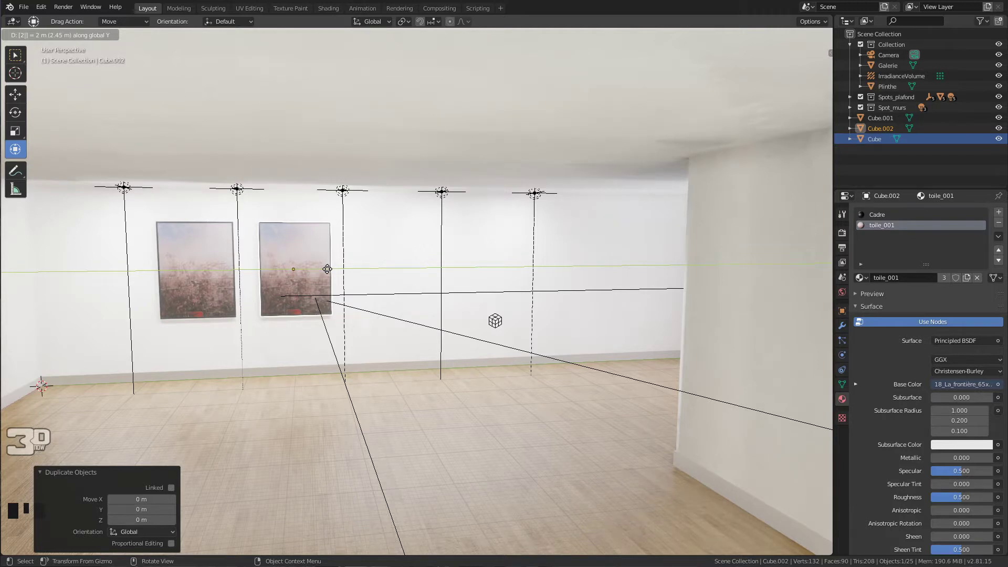
{"action": "key", "text": "BackSpace"}
{"action": "type", "text": "4"}
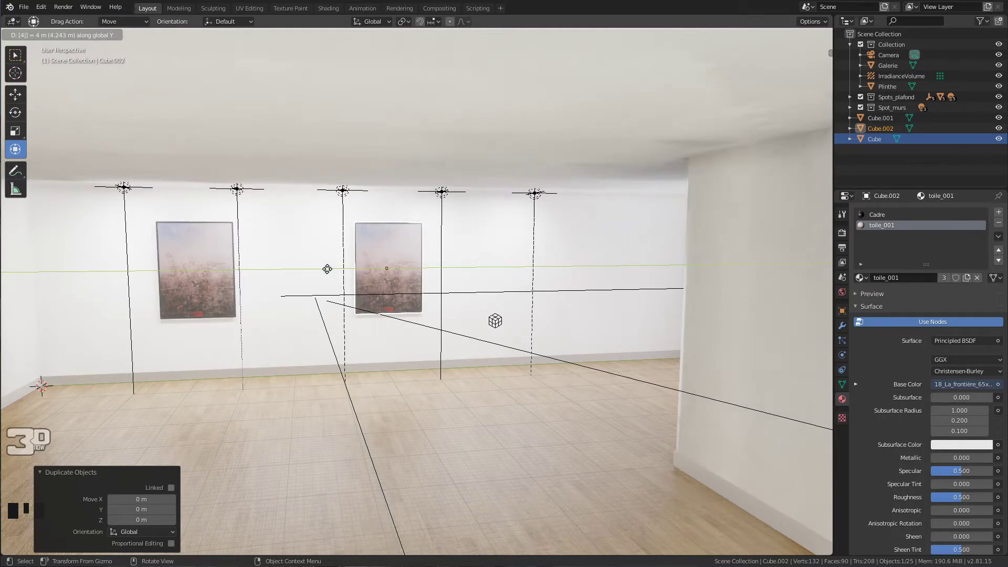
{"action": "key", "text": "Return"}
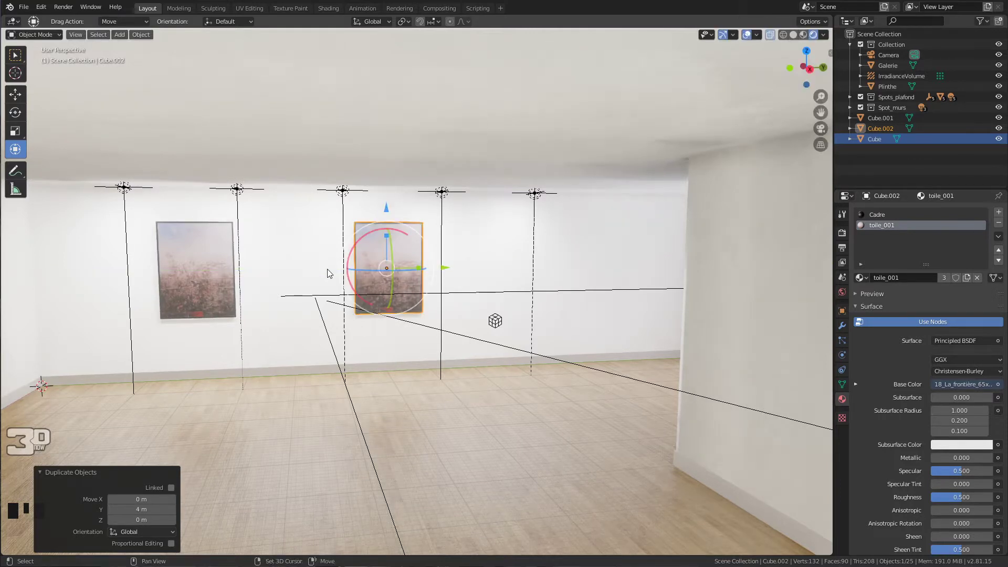
{"action": "key", "text": "shift+r"}
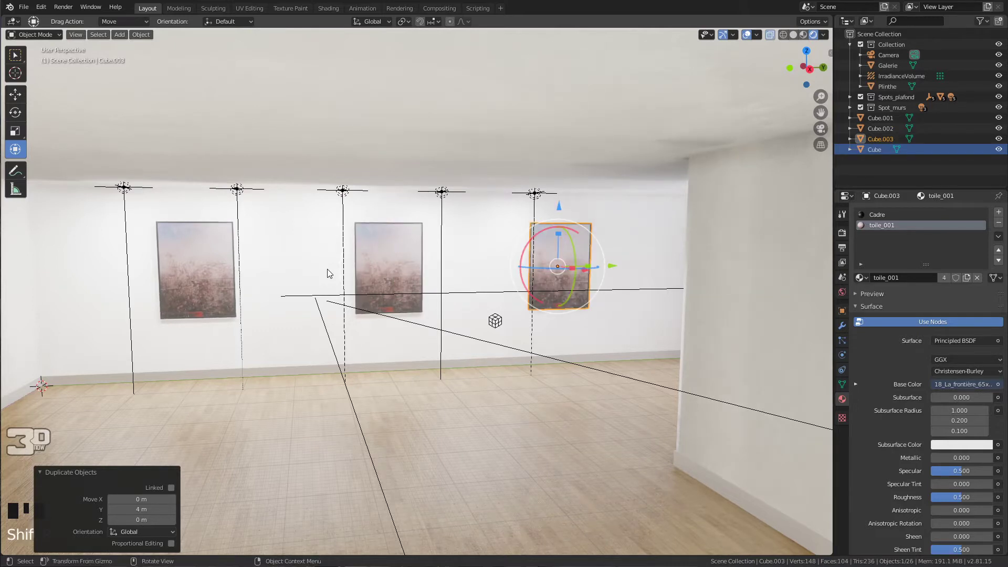
Select the middle canvas and make an independent copy of its toile_001 material
{"action": "middle_click_drag", "start_coordinate": [405, 266], "coordinate": [437, 277]}
{"action": "left_click", "coordinate": [401, 277]}
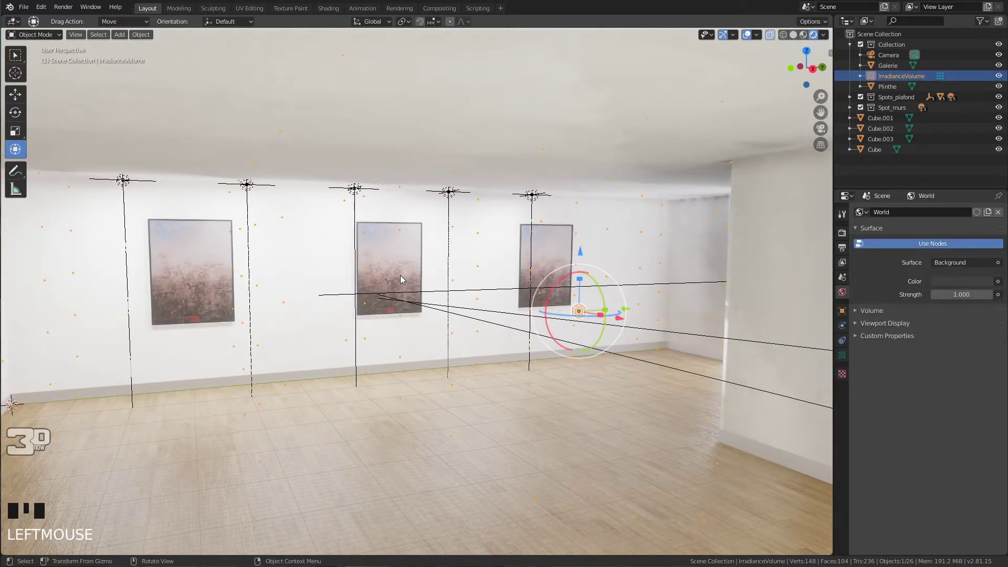
{"action": "left_click", "coordinate": [390, 256]}
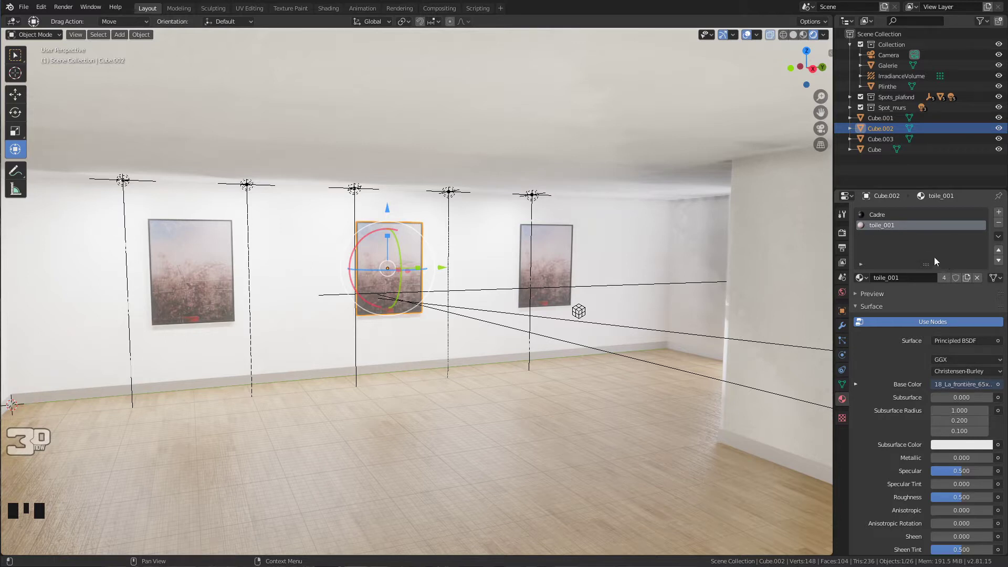
{"action": "left_click", "coordinate": [966, 277]}
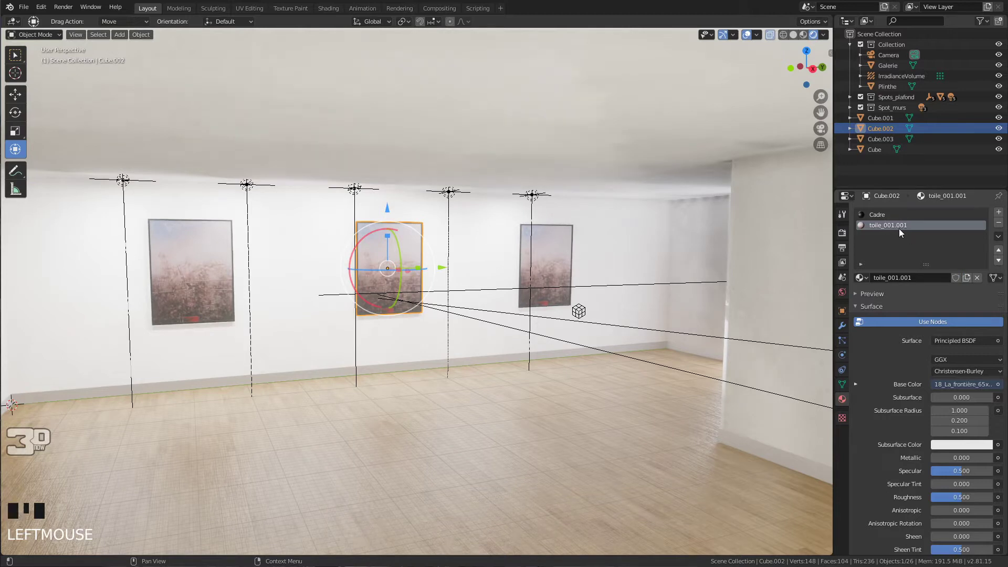
Rename the middle canvas's copied material to toile_002
{"action": "double_click", "coordinate": [923, 277]}
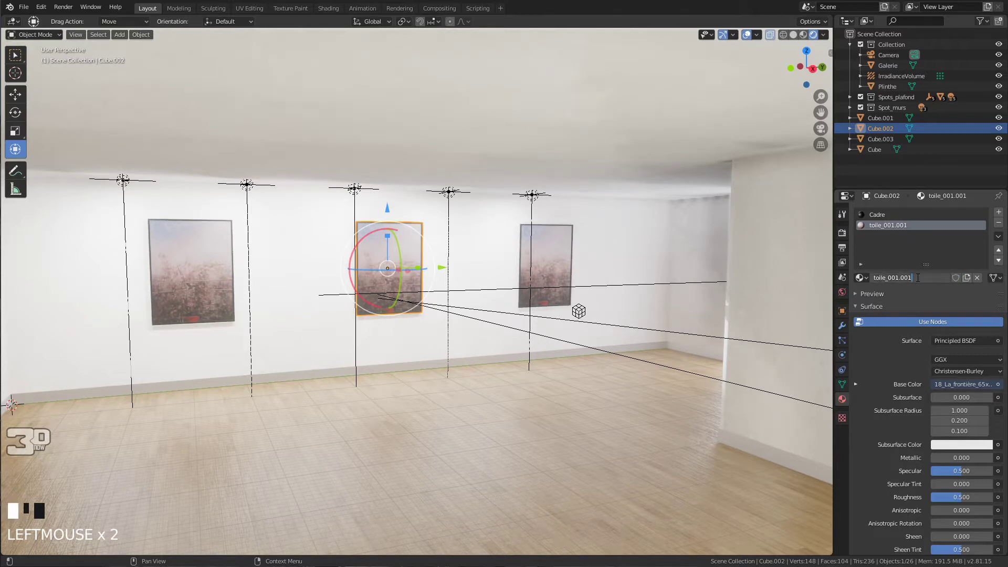
{"action": "key", "text": "Delete"}
{"action": "key", "text": "Delete"}
{"action": "key", "text": "Delete"}
{"action": "key", "text": "Delete"}
{"action": "key", "text": "Delete"}
{"action": "type", "text": "2"}
{"action": "key", "text": "Return"}
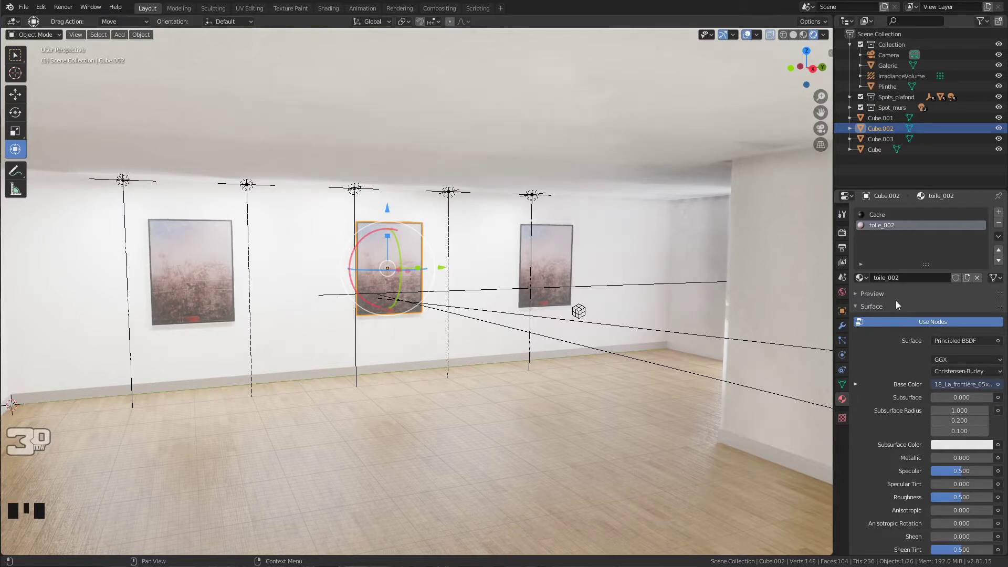
In the Shading workspace, replace the toile_002 image texture with 16_Bec_et_plumes_65x92.jpg, browsing the maps folder as thumbnails
{"action": "left_click", "coordinate": [841, 419]}
{"action": "left_click", "coordinate": [843, 399]}
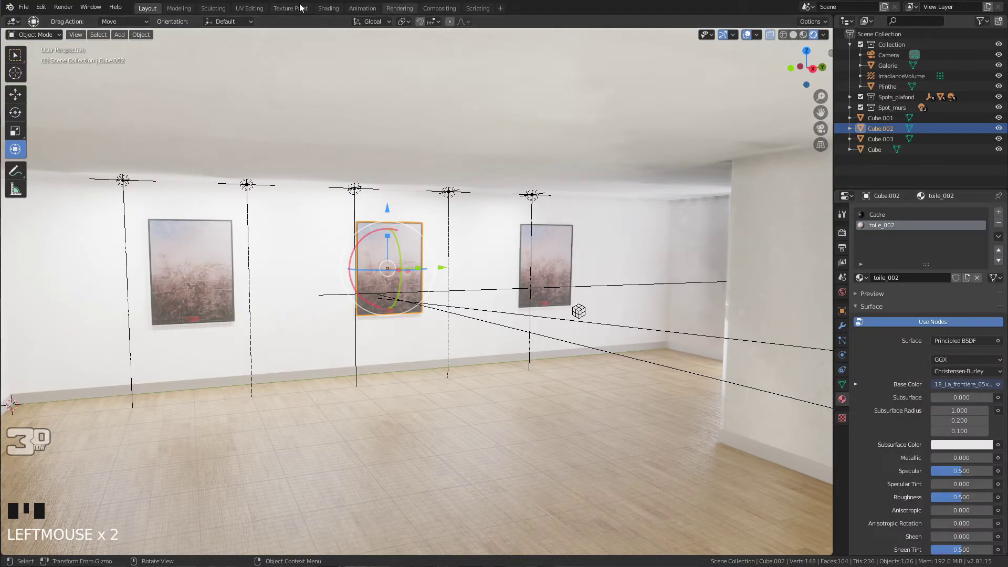
{"action": "left_click", "coordinate": [326, 9]}
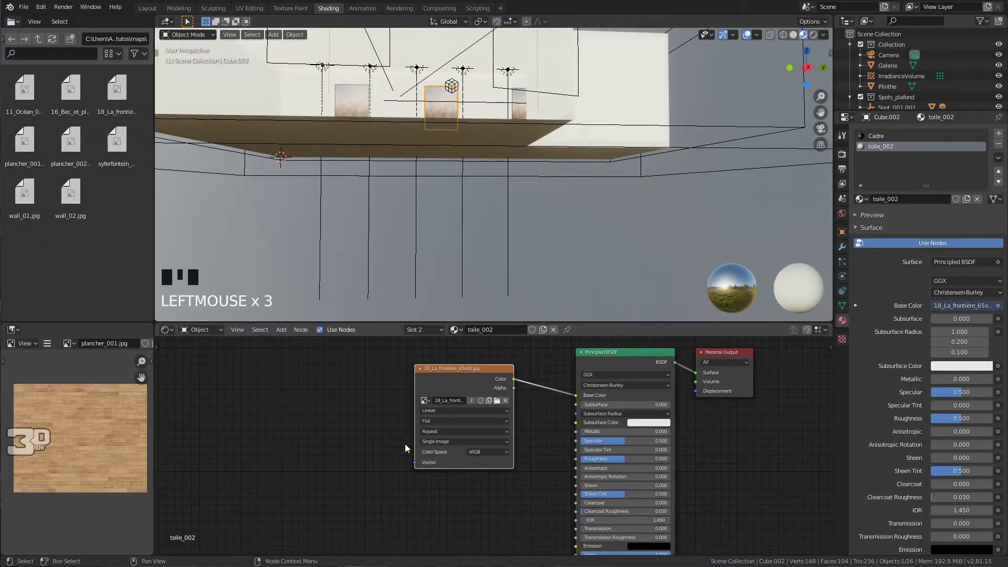
{"action": "left_click", "coordinate": [497, 402]}
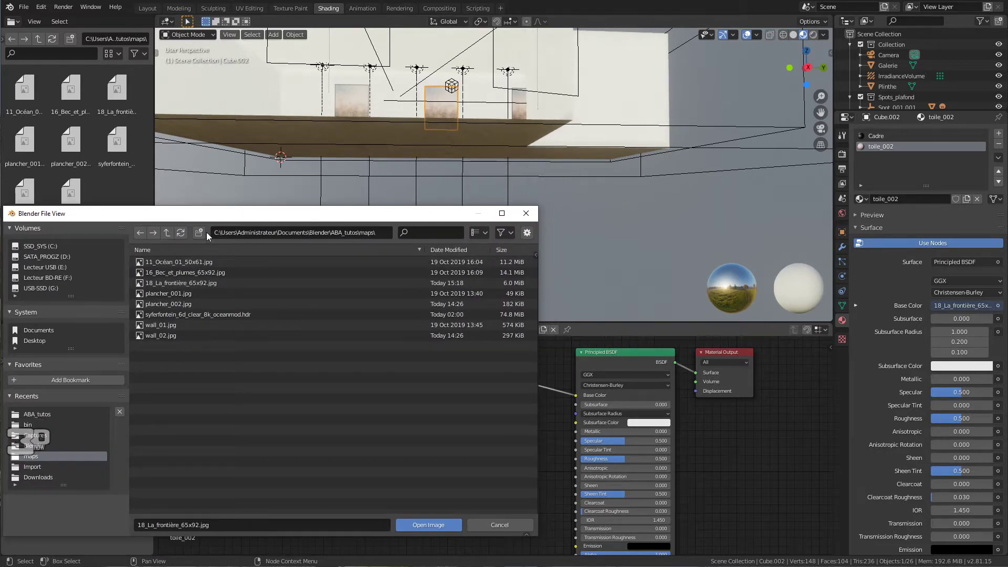
{"action": "left_click", "coordinate": [478, 232]}
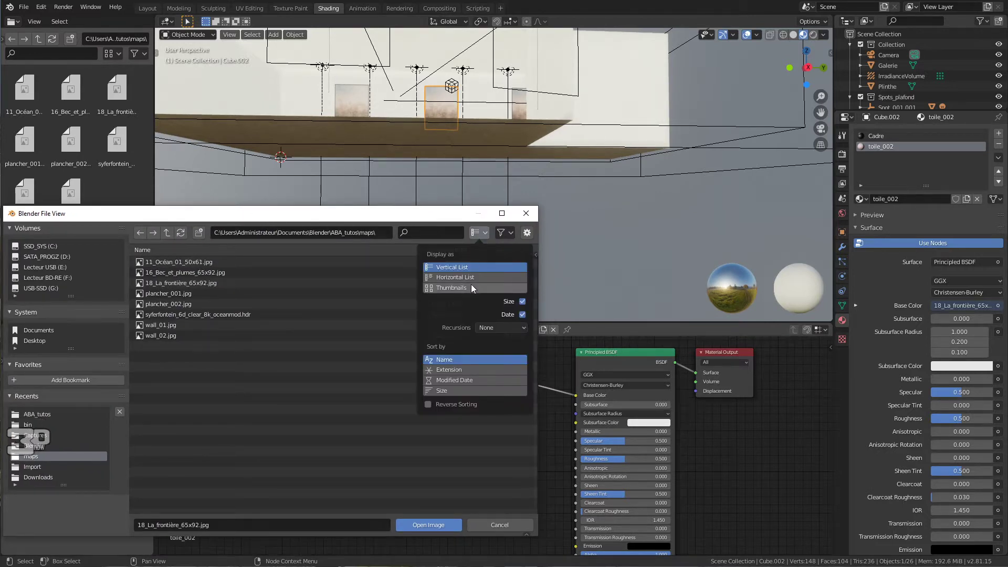
{"action": "left_click", "coordinate": [471, 288]}
{"action": "left_click", "coordinate": [242, 286]}
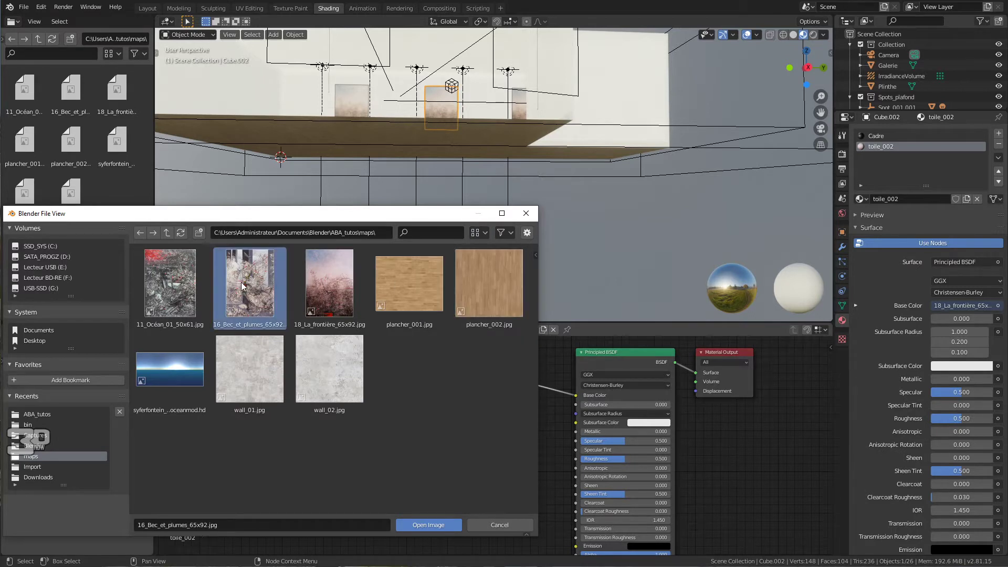
{"action": "left_click", "coordinate": [439, 525]}
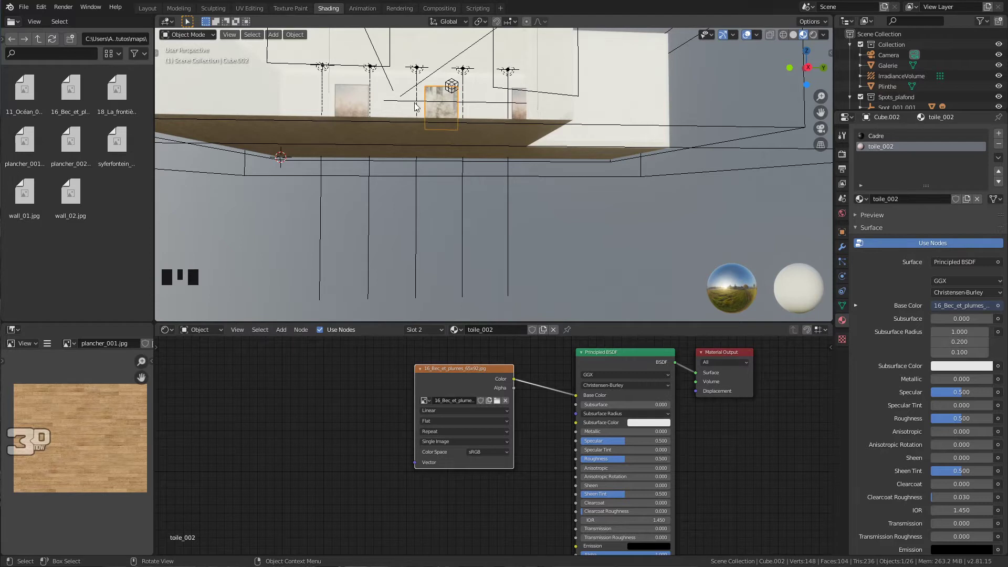
Select the third canvas, make an independent copy of its toile_001 material and rename the copy toile_003
{"action": "left_click", "coordinate": [518, 114]}
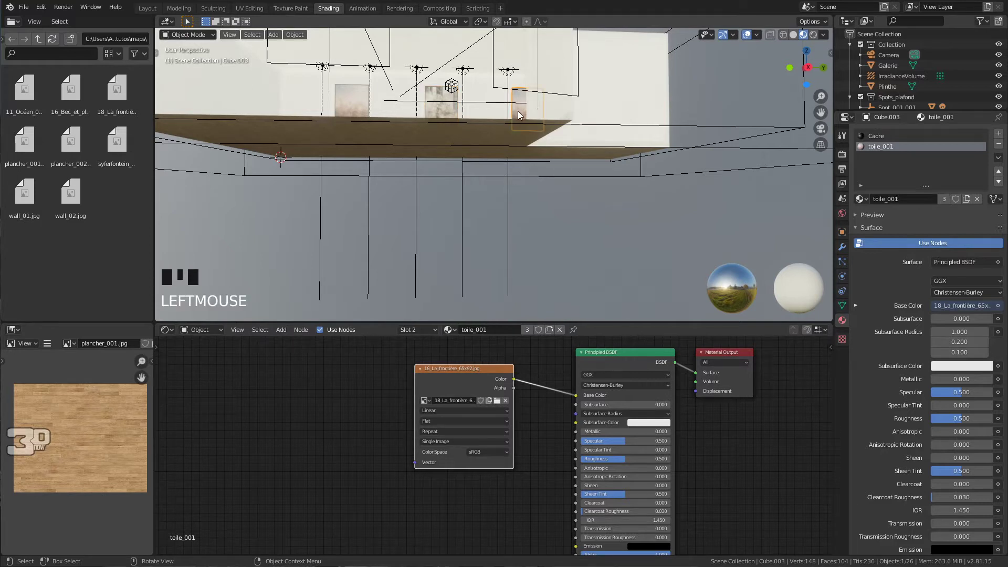
{"action": "key", "text": "KP_Decimal"}
{"action": "middle_click_drag", "start_coordinate": [498, 150], "coordinate": [514, 154]}
{"action": "scroll", "coordinate": [505, 162], "scroll_direction": "down", "scroll_amount": 1}
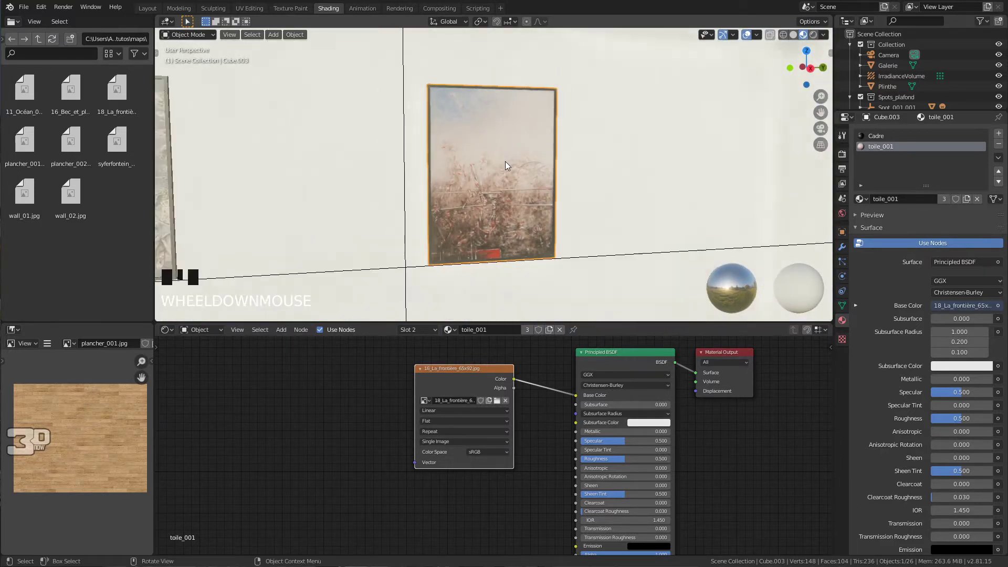
{"action": "scroll", "coordinate": [504, 166], "scroll_direction": "down", "scroll_amount": 5}
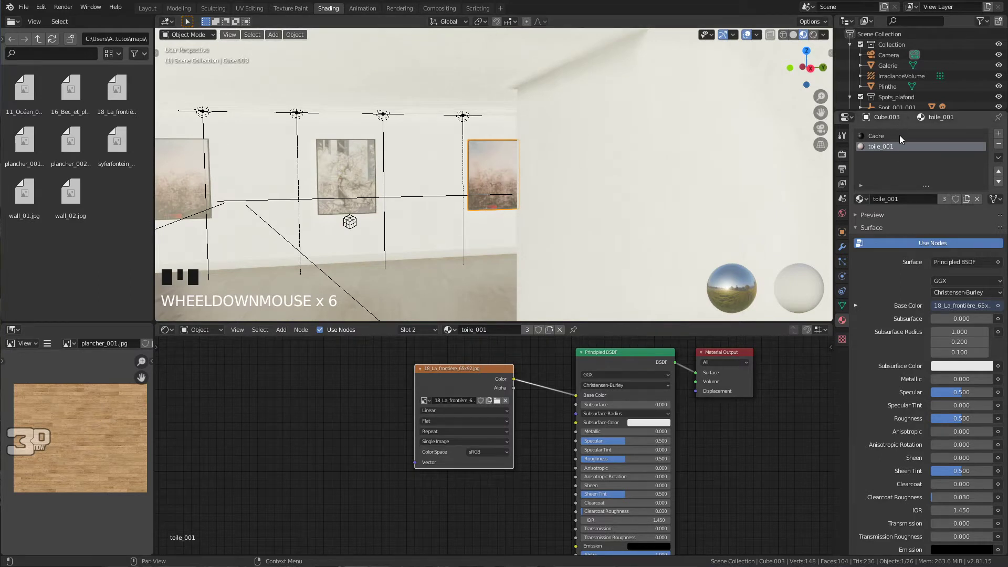
{"action": "left_click", "coordinate": [966, 200]}
{"action": "left_click", "coordinate": [913, 200]}
{"action": "left_click_drag", "start_coordinate": [913, 201], "coordinate": [899, 213]}
{"action": "type", "text": "3"}
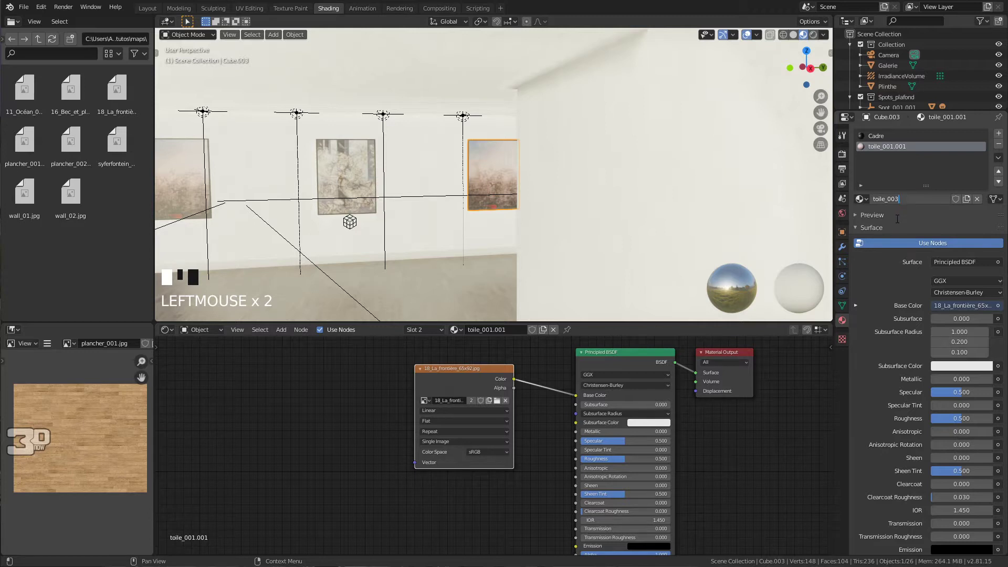
{"action": "key", "text": "Return"}
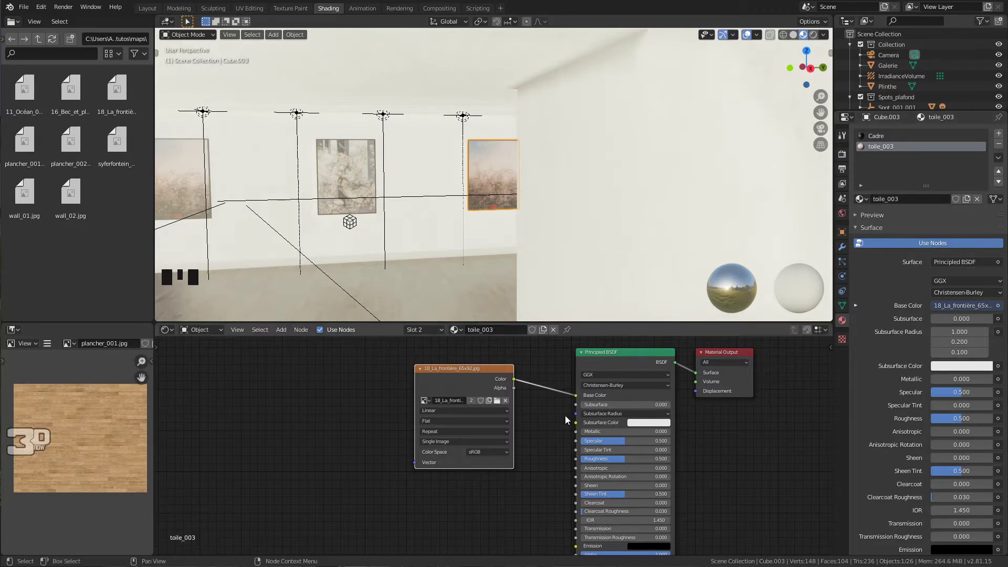
Replace the toile_003 image texture with 11_Océan_01_50x61.jpg
{"action": "left_click", "coordinate": [497, 401]}
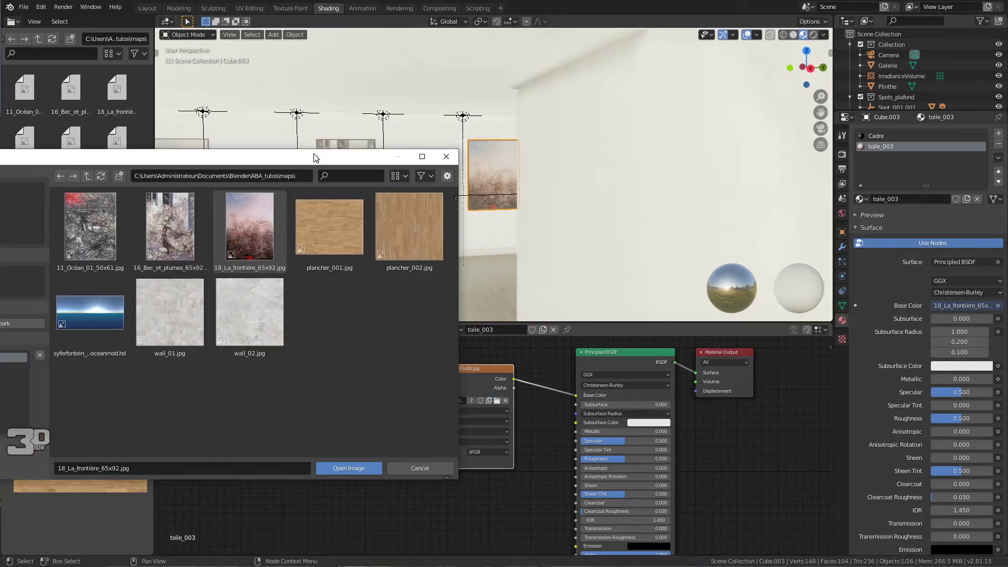
{"action": "double_click", "coordinate": [90, 242]}
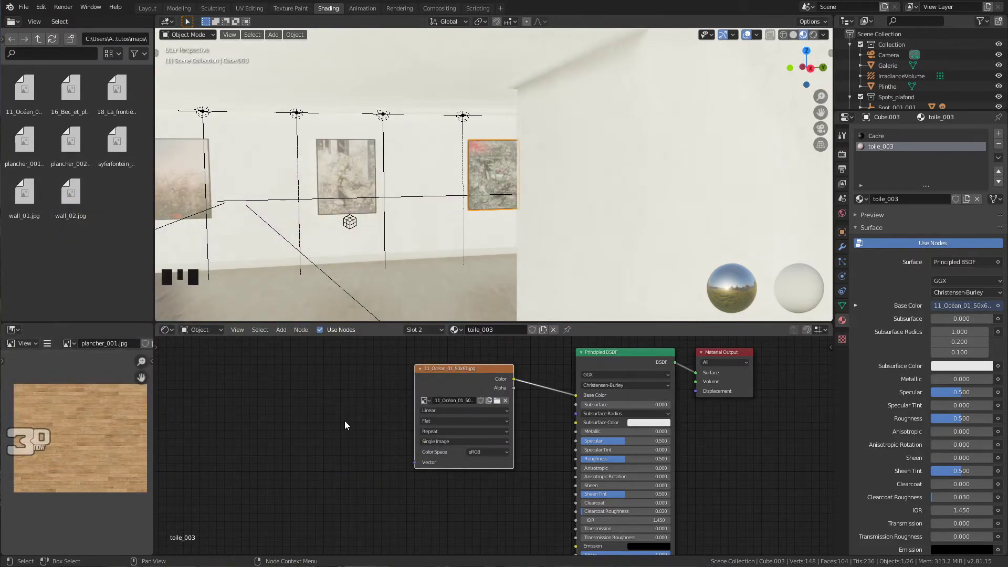
Inspect the three paintings up close and through the camera, and return to the Layout workspace
{"action": "mouse_move", "coordinate": [561, 171]}
{"action": "middle_mouse_down"}
{"action": "mouse_move", "coordinate": [390, 203]}
{"action": "mouse_move", "coordinate": [310, 207]}
{"action": "mouse_move", "coordinate": [466, 198]}
{"action": "middle_mouse_up"}
{"action": "scroll", "coordinate": [355, 200], "scroll_direction": "up", "scroll_amount": 3}
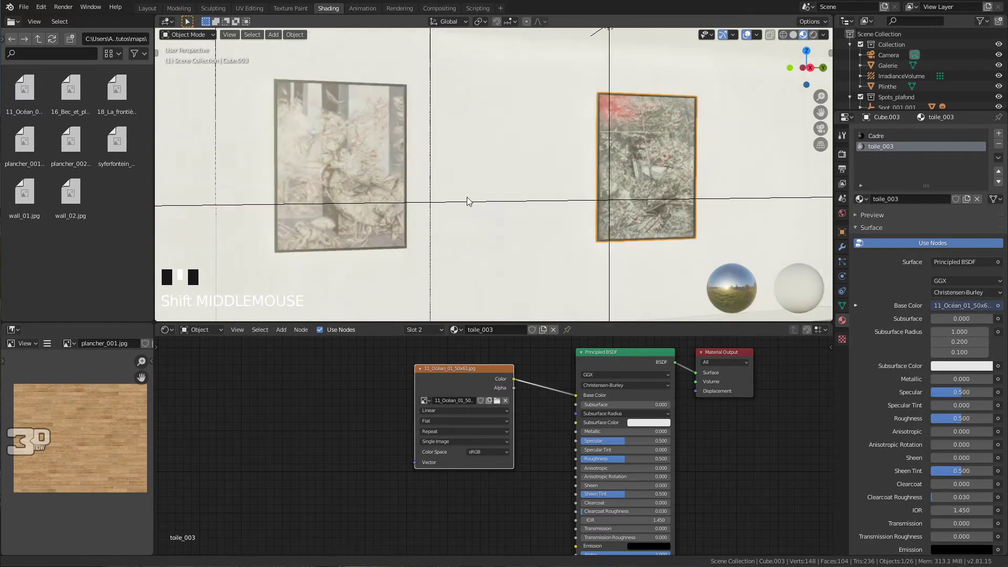
{"action": "middle_click_drag", "start_coordinate": [382, 218], "coordinate": [559, 212], "text": "shift"}
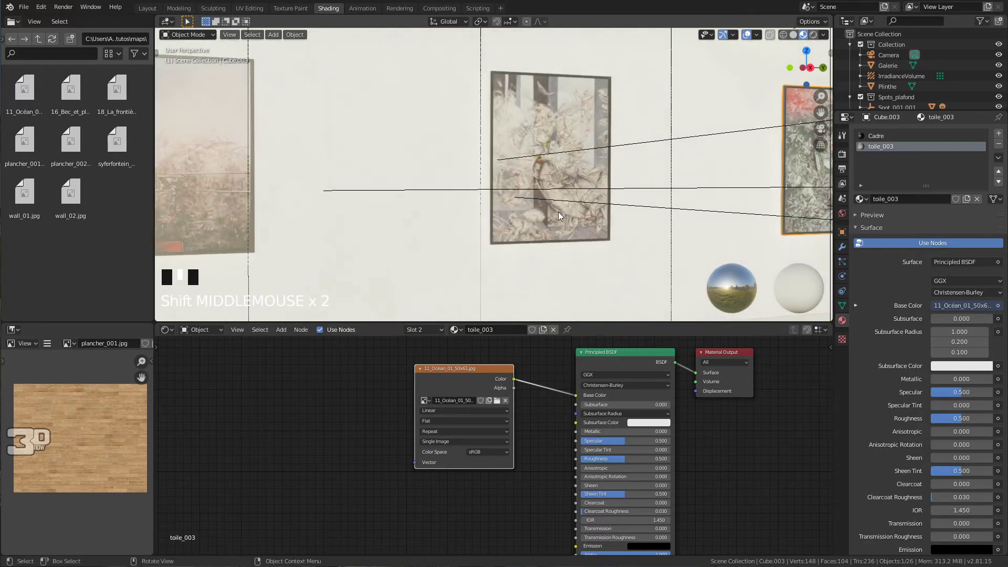
{"action": "scroll", "coordinate": [556, 212], "scroll_direction": "down", "scroll_amount": 5}
{"action": "scroll", "coordinate": [556, 212], "scroll_direction": "up", "scroll_amount": 1}
{"action": "scroll", "coordinate": [556, 212], "scroll_direction": "down", "scroll_amount": 2}
{"action": "scroll", "coordinate": [556, 212], "scroll_direction": "up", "scroll_amount": 3}
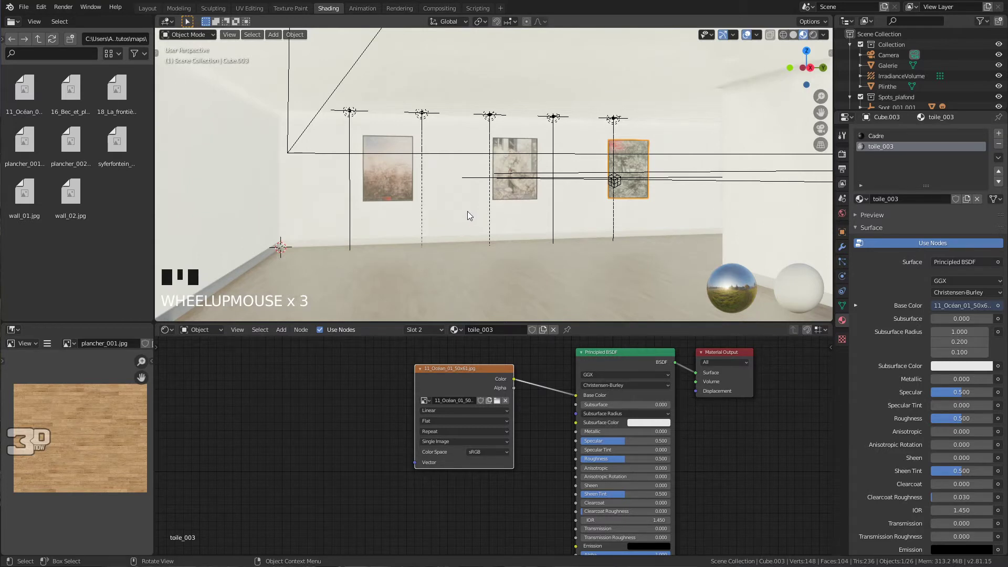
{"action": "key", "text": "KP_0"}
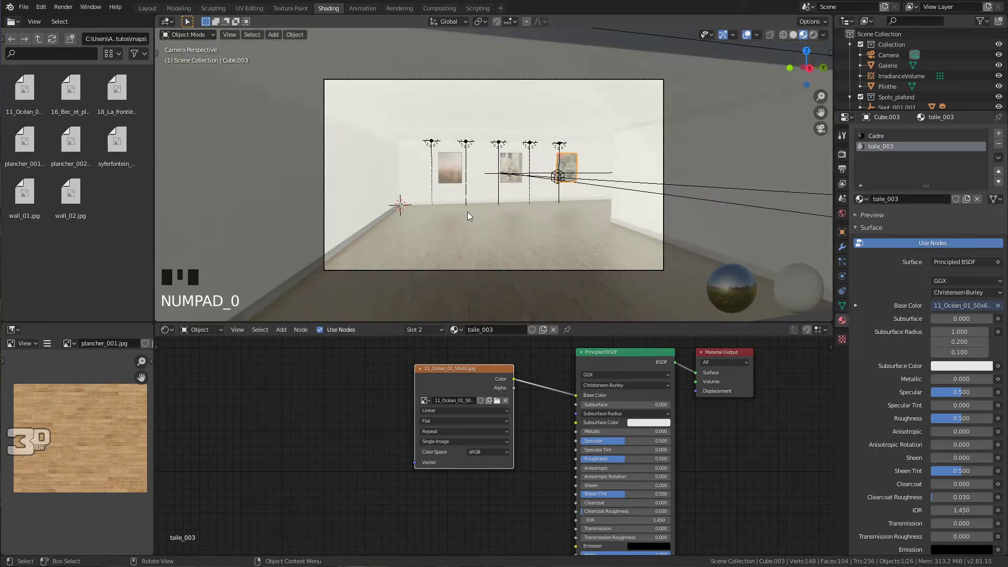
{"action": "left_click", "coordinate": [148, 8]}
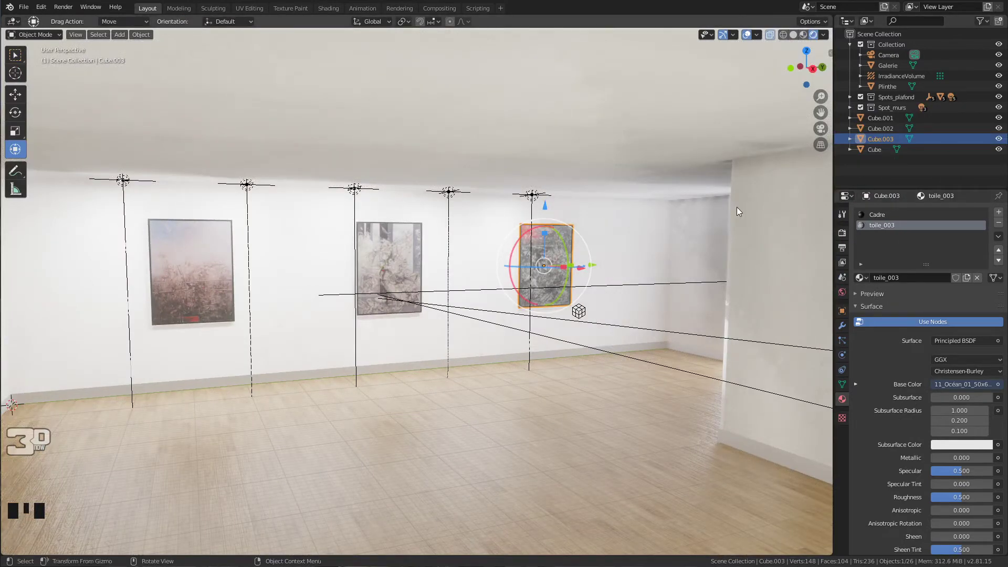
{"action": "key", "text": "ctrl"}
{"action": "key", "text": "ctrl+space"}
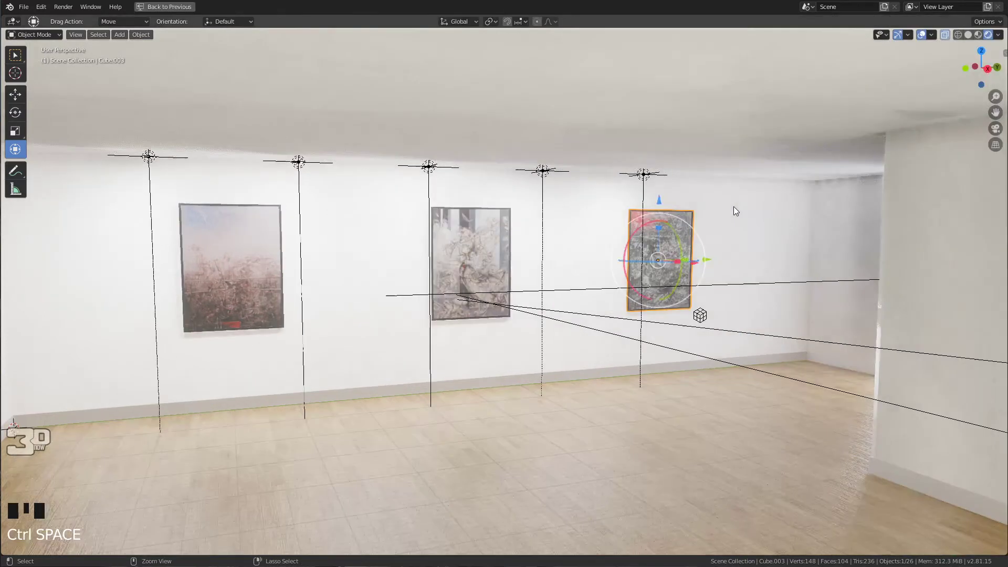
{"action": "left_click", "coordinate": [896, 35]}
{"action": "left_click", "coordinate": [896, 35]}
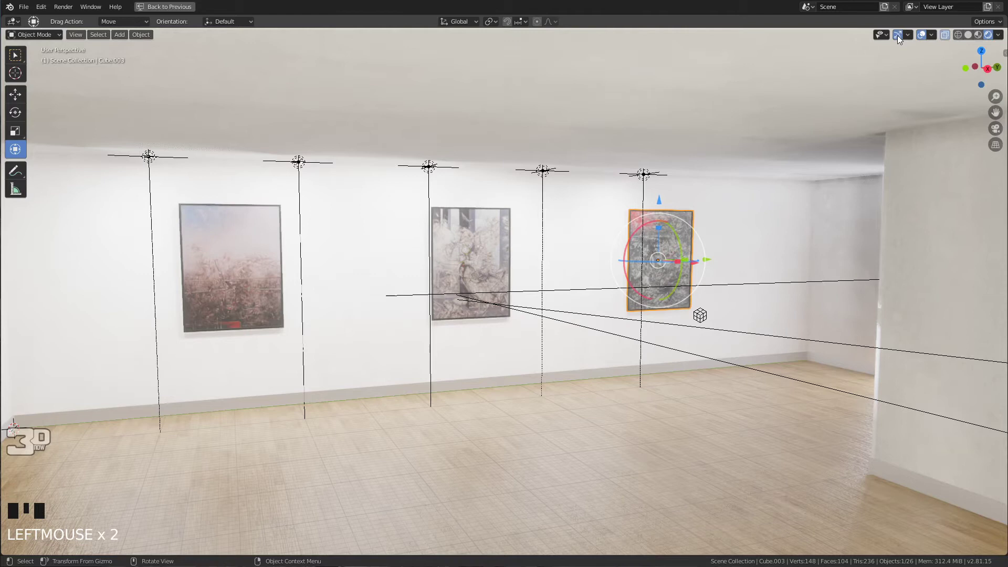
{"action": "key", "text": "ctrl+alt+space"}
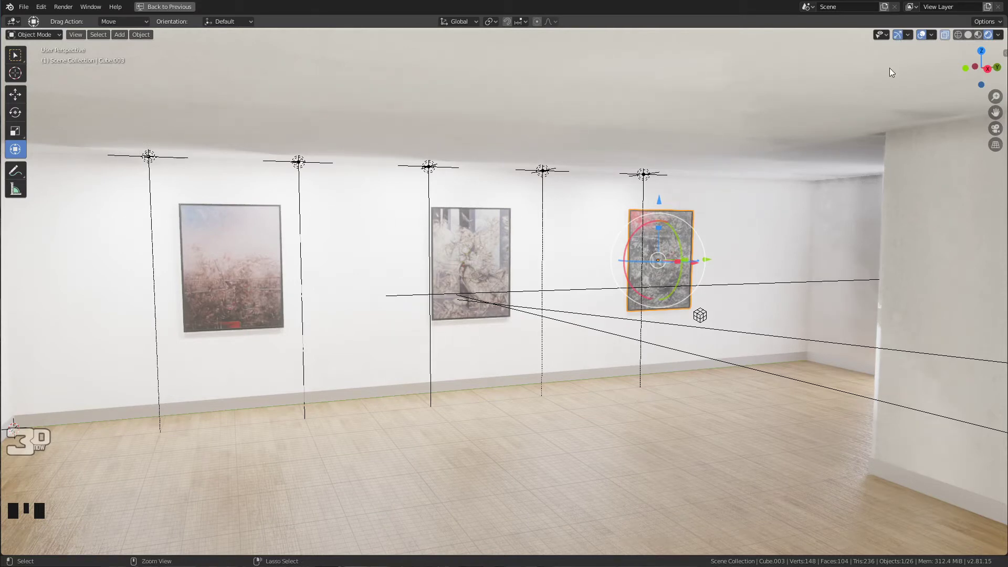
{"action": "key", "text": "ctrl+space"}
Bake the scene's indirect lighting and view the gallery through the camera, briefly checking it fullscreen
{"action": "left_click", "coordinate": [842, 234]}
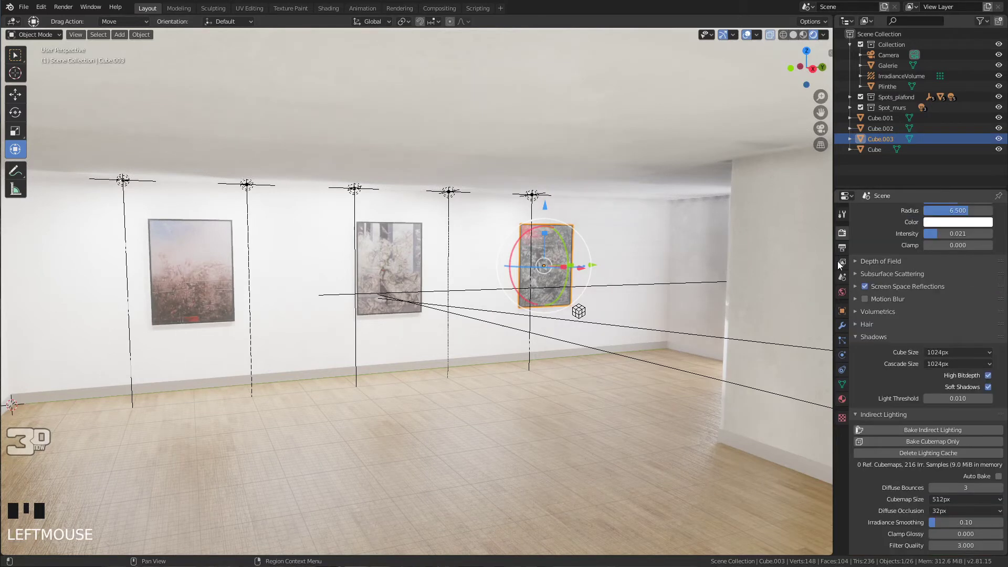
{"action": "left_click", "coordinate": [925, 430]}
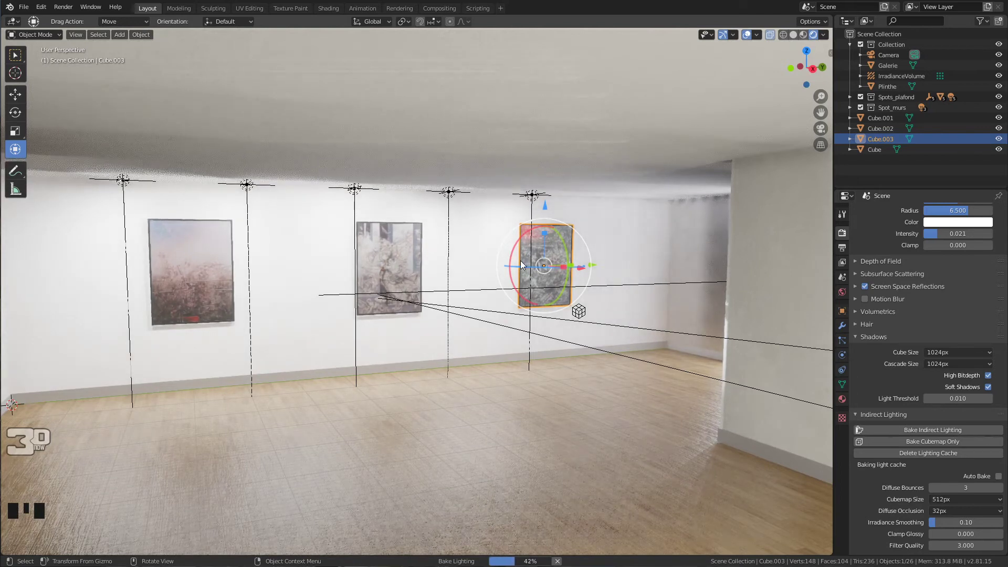
{"action": "middle_click_drag", "start_coordinate": [521, 260], "coordinate": [505, 257]}
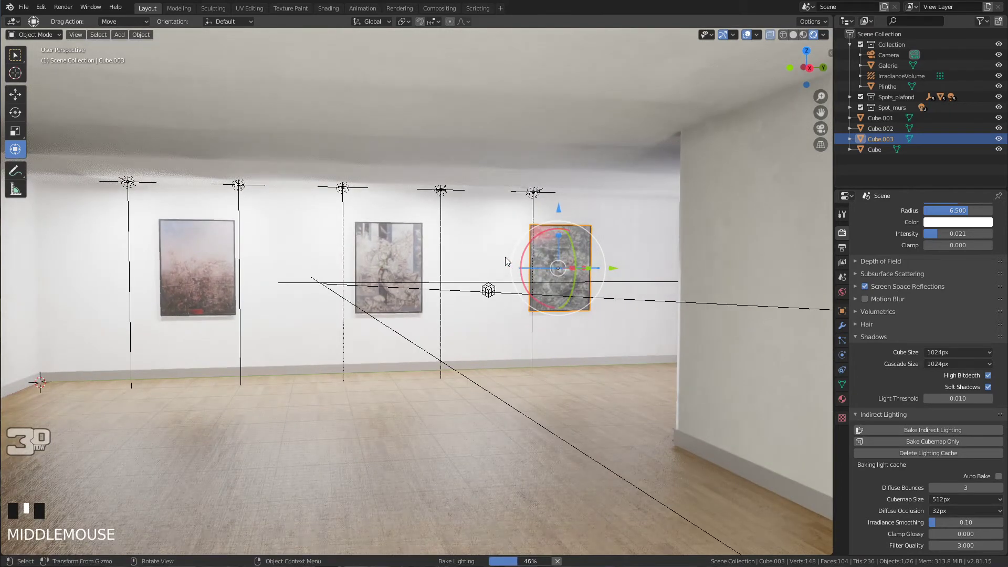
{"action": "key", "text": "KP_0"}
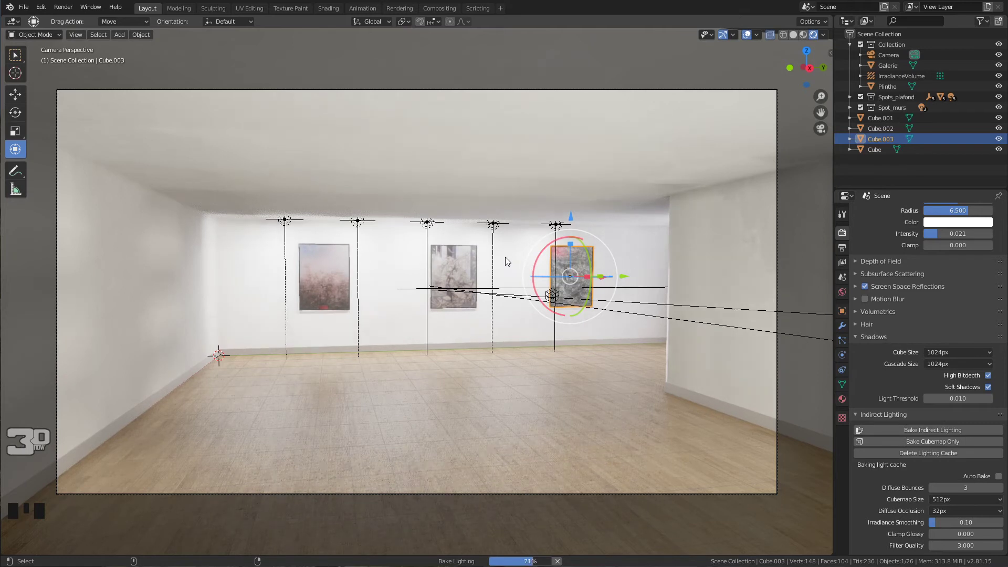
{"action": "key", "text": "ctrl+alt+space"}
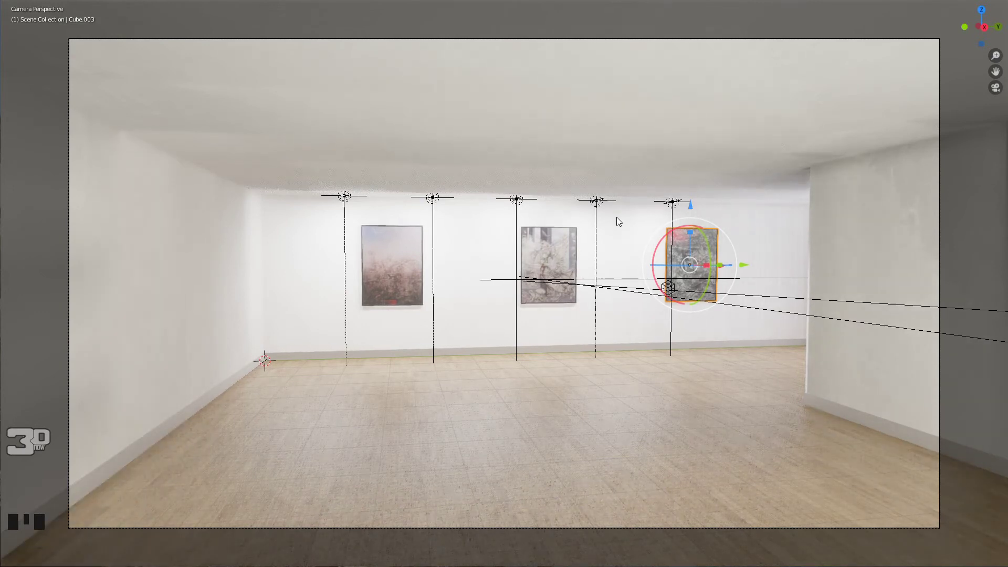
{"action": "key", "text": "ctrl+alt+space"}
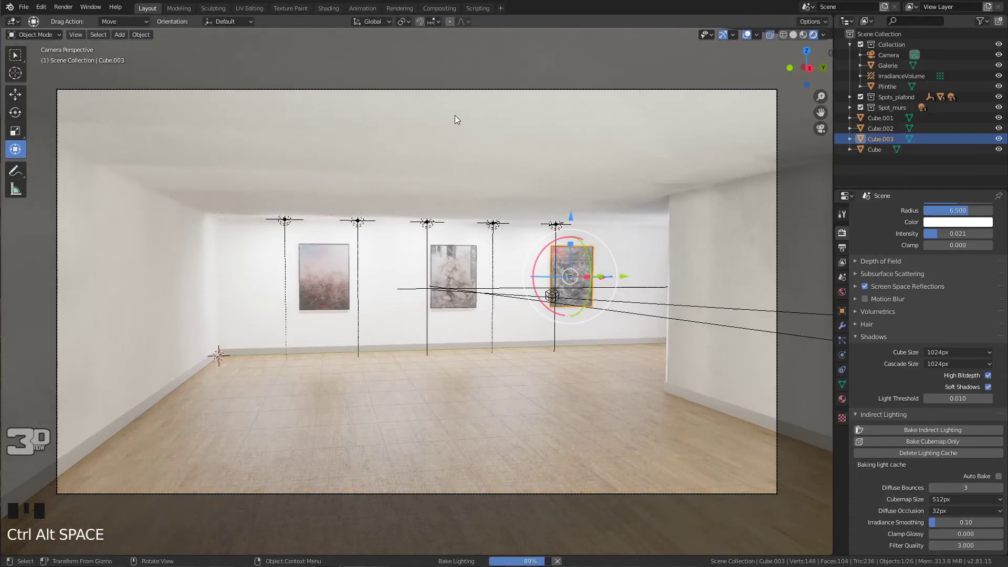
Add the Toggle Fullscreen Area command to the Quick Favorites
{"action": "left_click", "coordinate": [75, 35]}
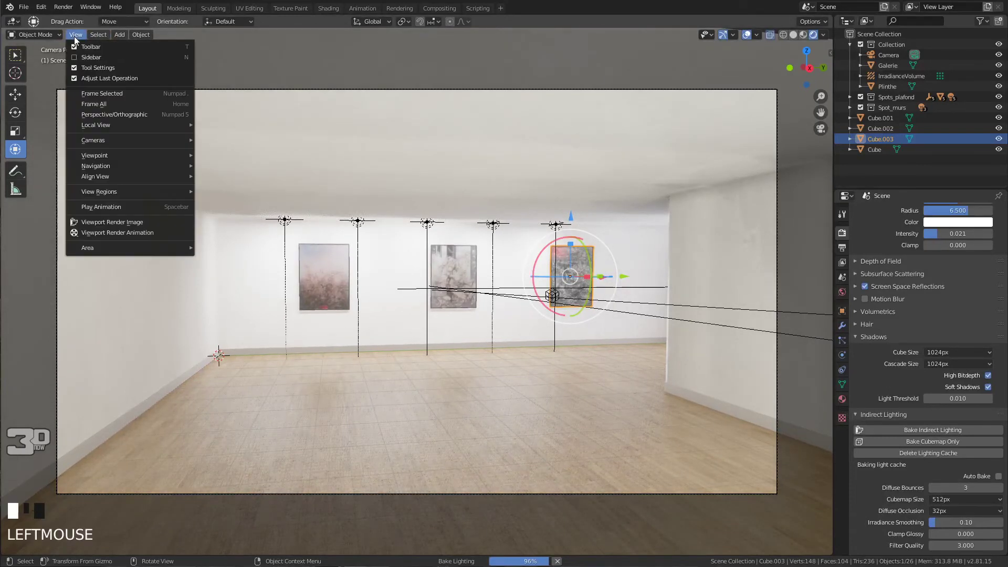
{"action": "left_click", "coordinate": [118, 246]}
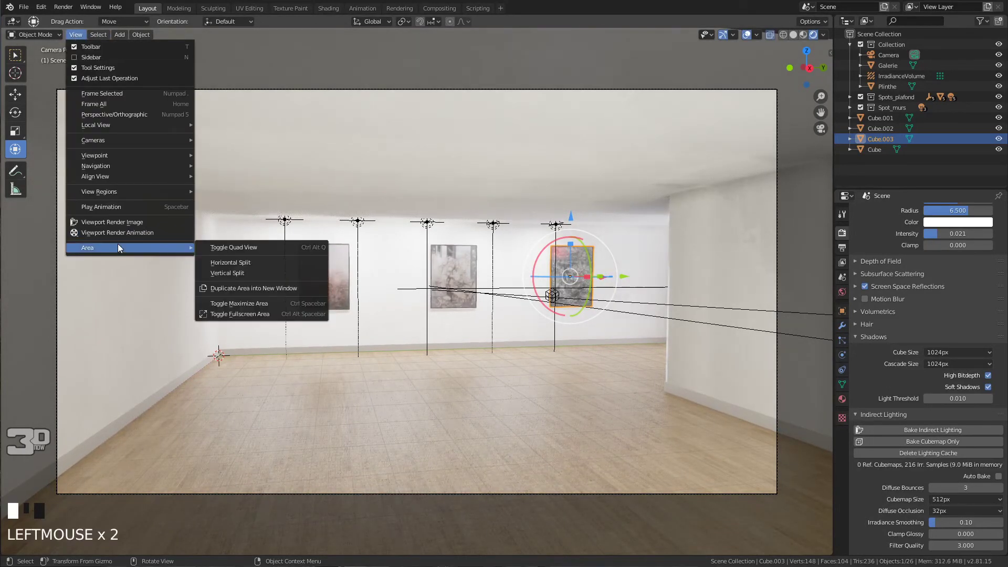
{"action": "right_click", "coordinate": [295, 316]}
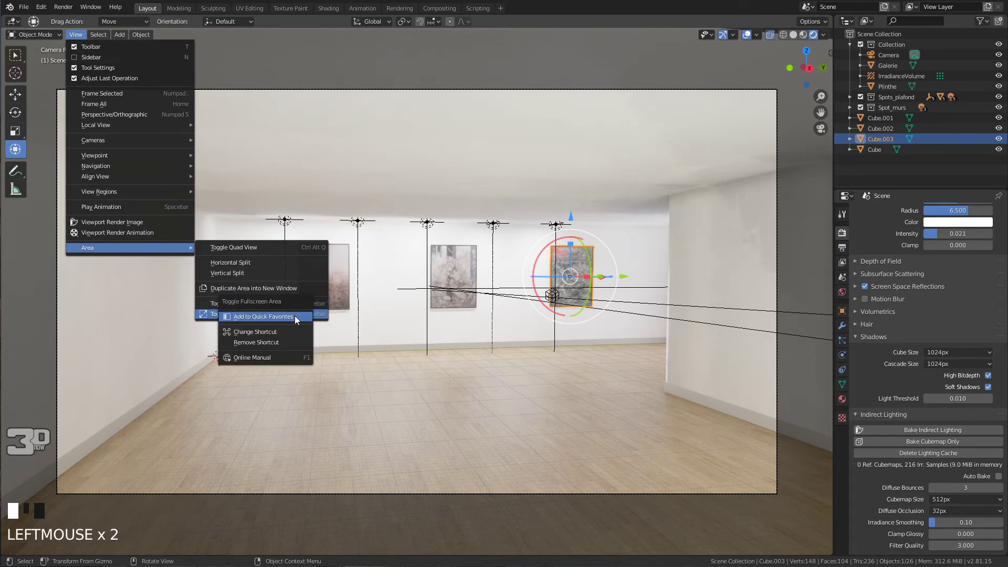
{"action": "left_click", "coordinate": [264, 317]}
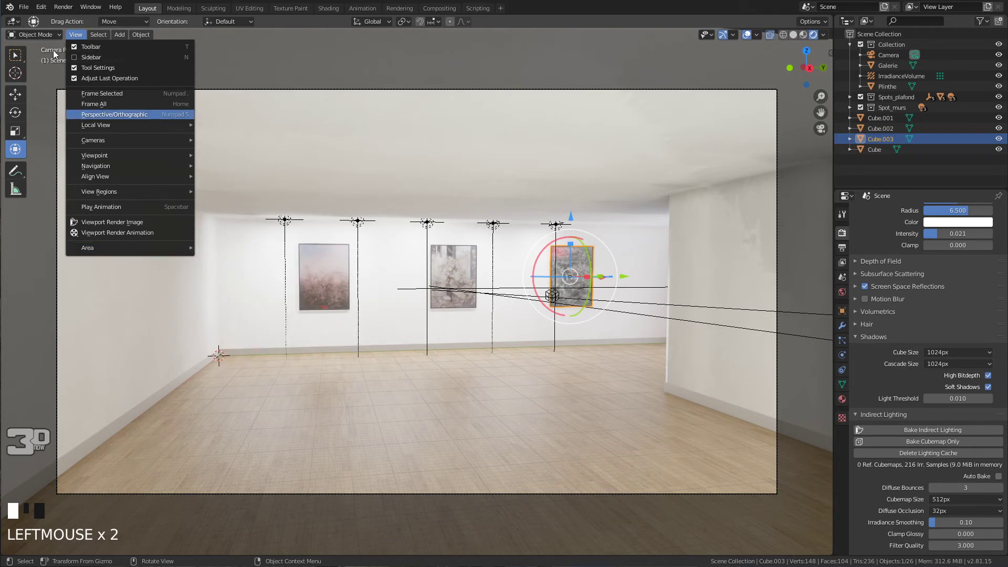
{"action": "left_click", "coordinate": [352, 69]}
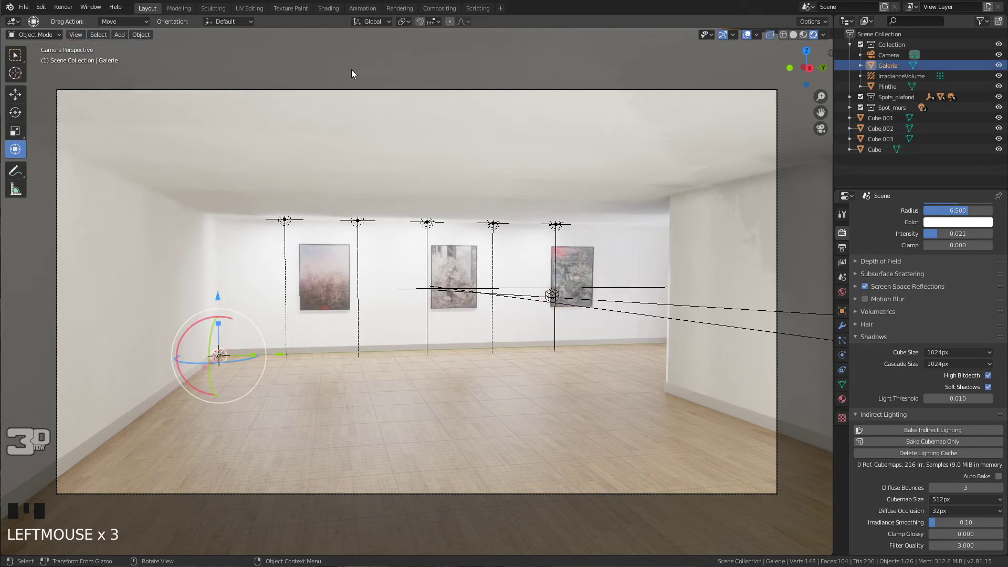
Show the camera view fullscreen through the Quick Favorites and deselect every object
{"action": "key", "text": "q"}
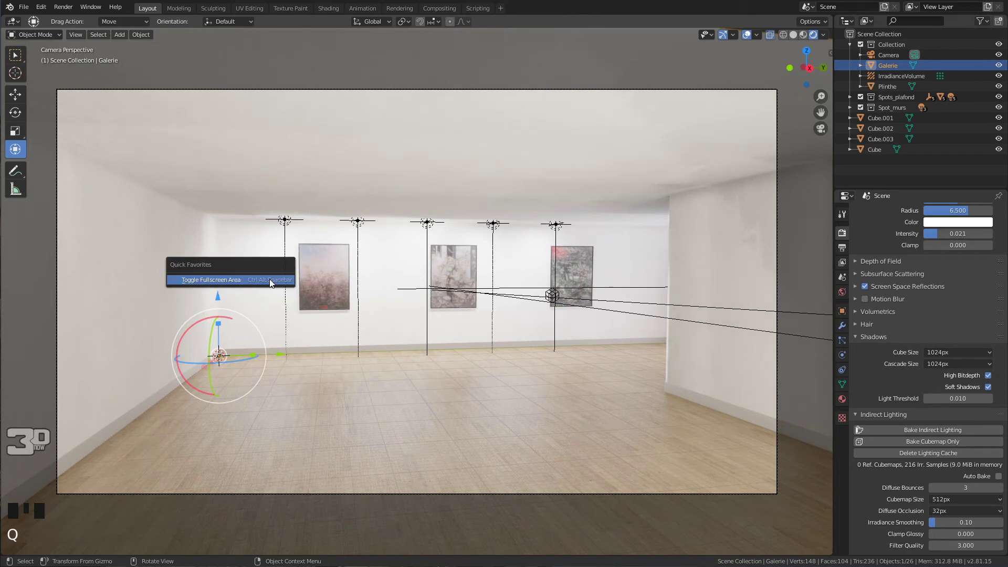
{"action": "left_click", "coordinate": [269, 280]}
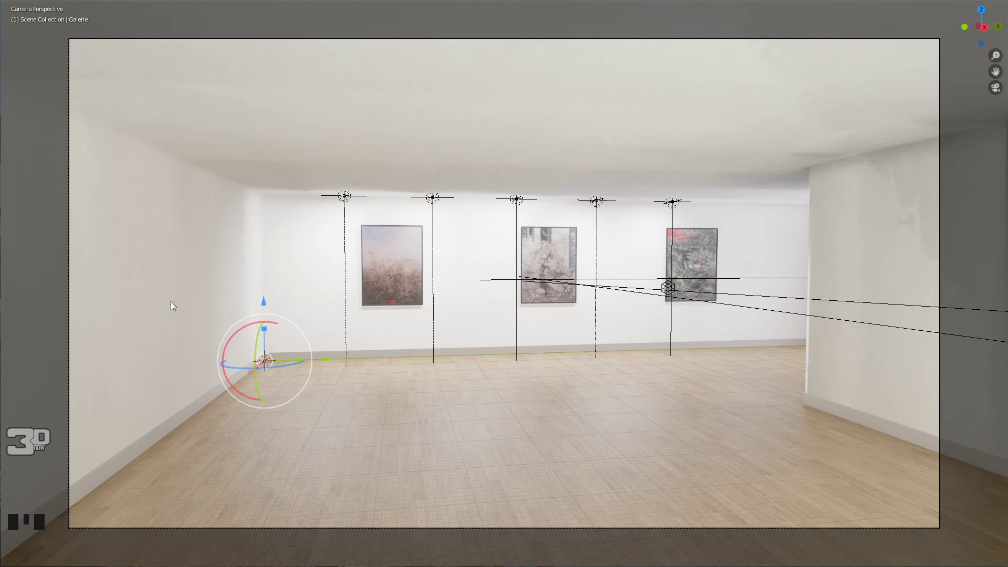
{"action": "key", "text": "a"}
{"action": "key", "text": "a"}
{"action": "key", "text": "a"}
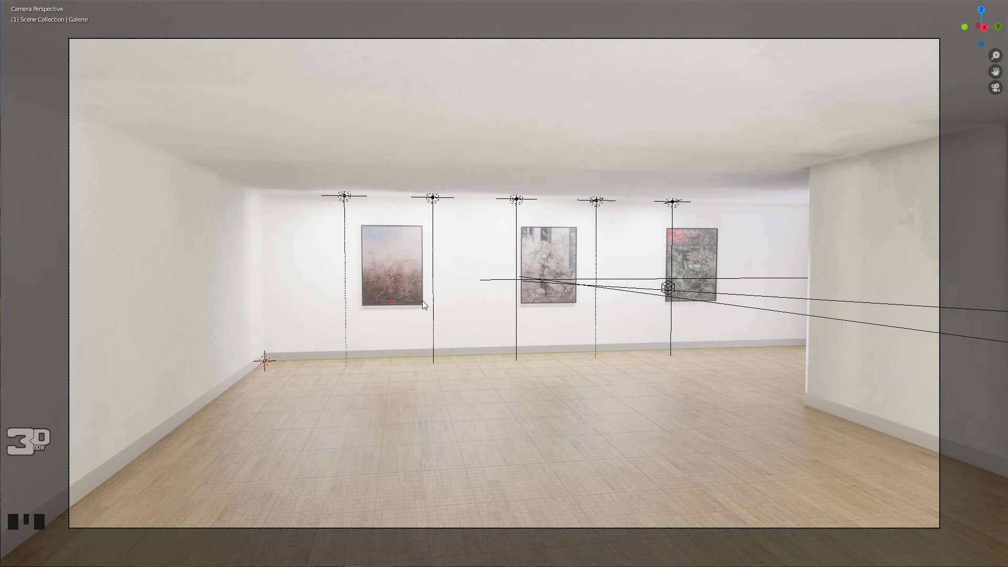
Hide the viewport overlays and display the clean camera view of the gallery fullscreen
{"action": "key", "text": "ctrl+alt+space"}
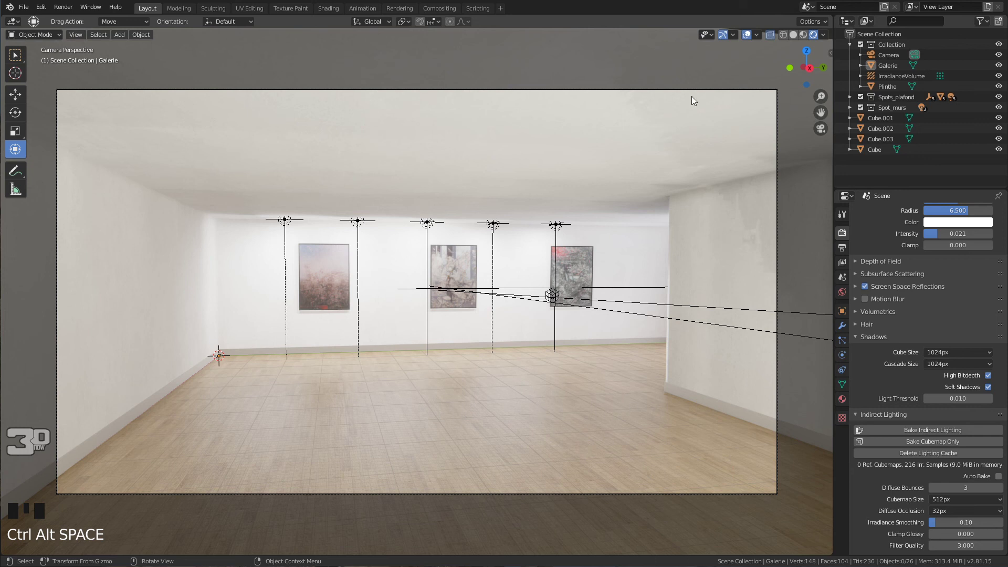
{"action": "left_click", "coordinate": [746, 35]}
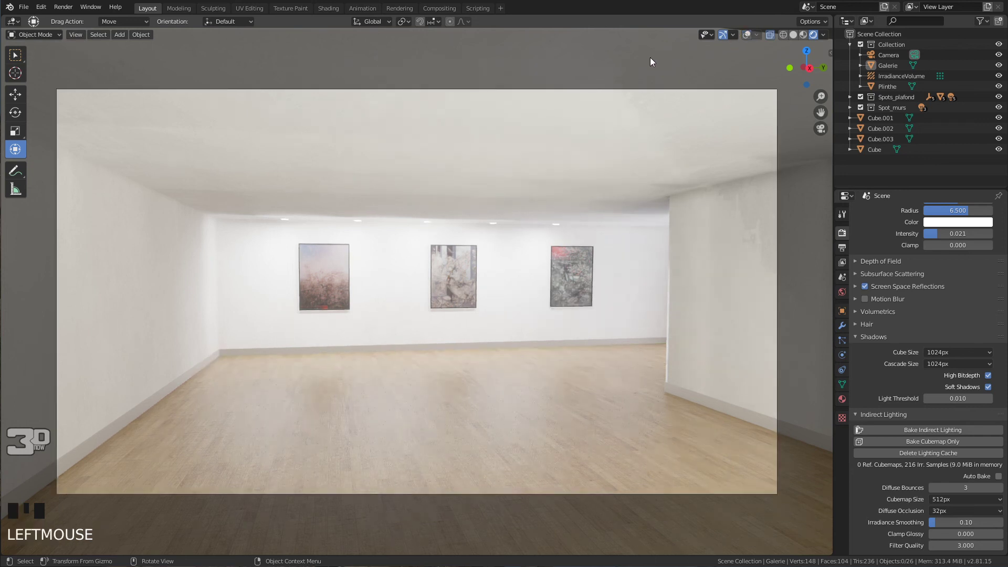
{"action": "key", "text": "ctrl+alt+space"}
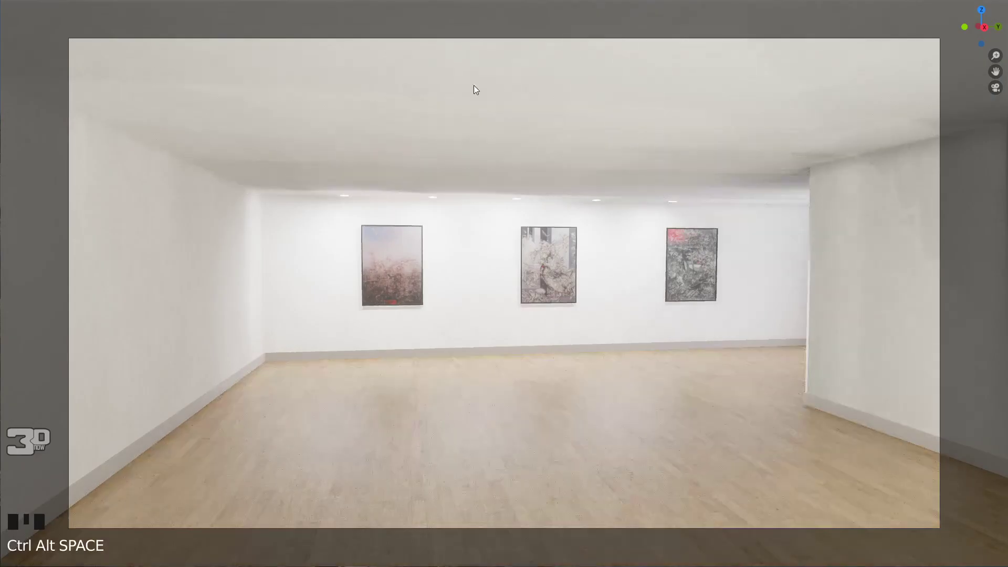